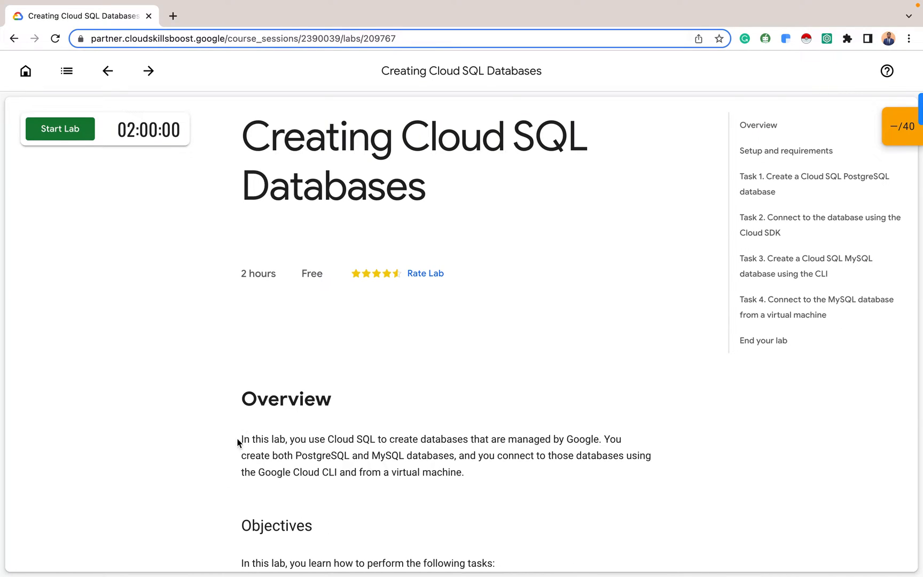
Start the lab and open the Google Cloud console link in an incognito window
{"action": "left_click", "coordinate": [60, 129]}
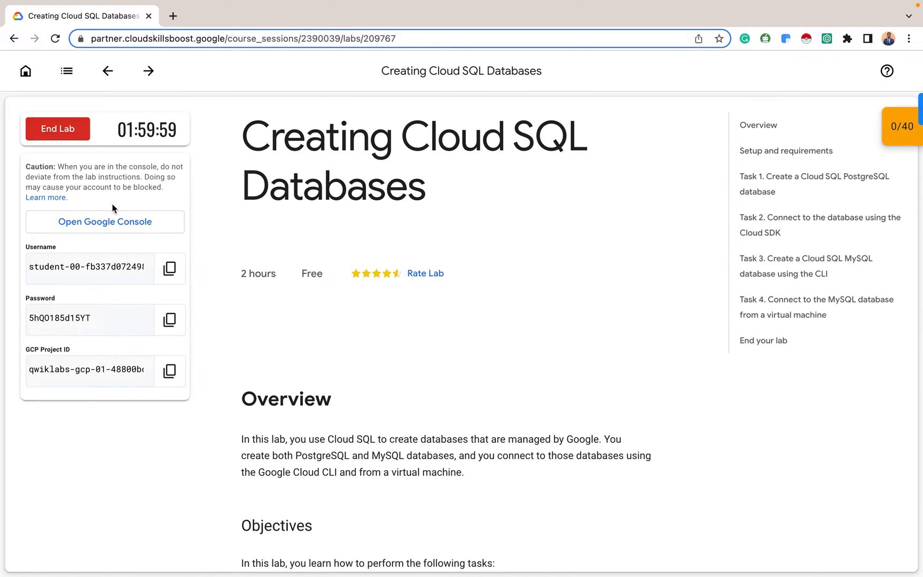
{"action": "right_click", "coordinate": [98, 225]}
{"action": "left_click", "coordinate": [159, 261]}
Sign in with the lab username and the copied student password
{"action": "key", "text": "ctrl+Left"}
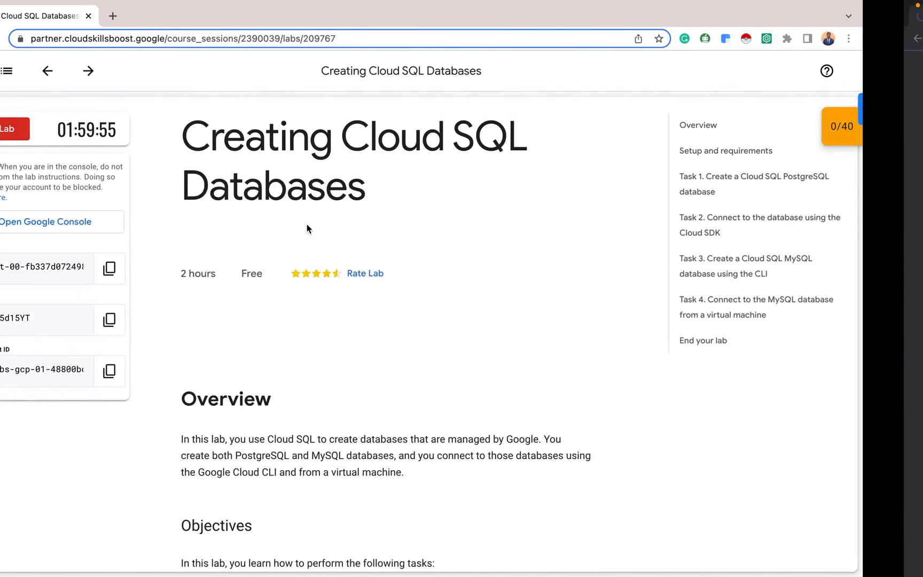
{"action": "left_click", "coordinate": [170, 319]}
{"action": "key", "text": "ctrl+Right"}
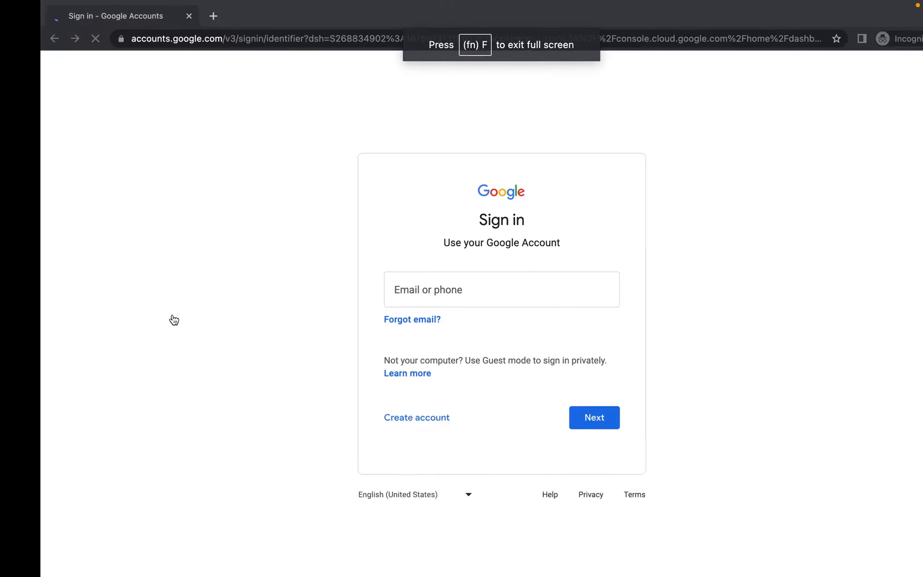
{"action": "left_click", "coordinate": [552, 420]}
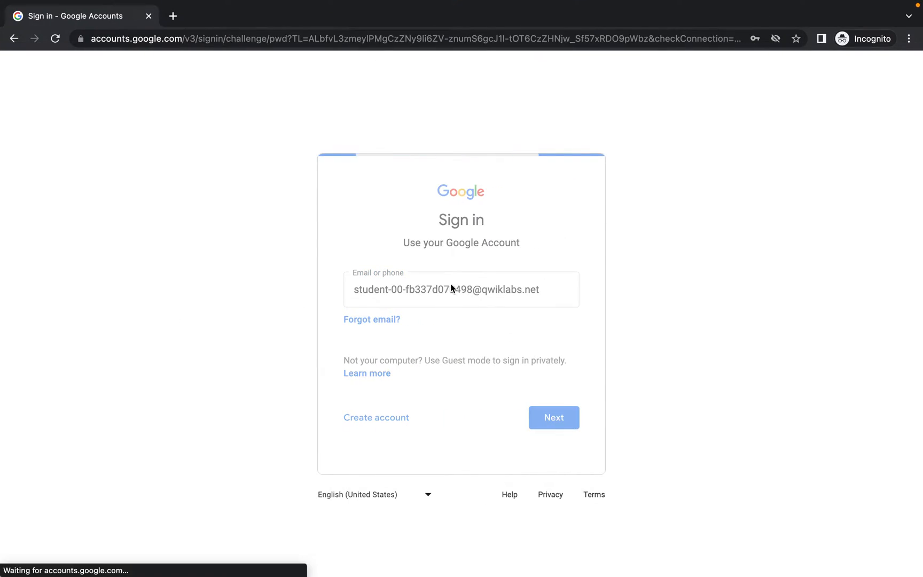
{"action": "left_click", "coordinate": [410, 303]}
{"action": "key", "text": "ctrl+v"}
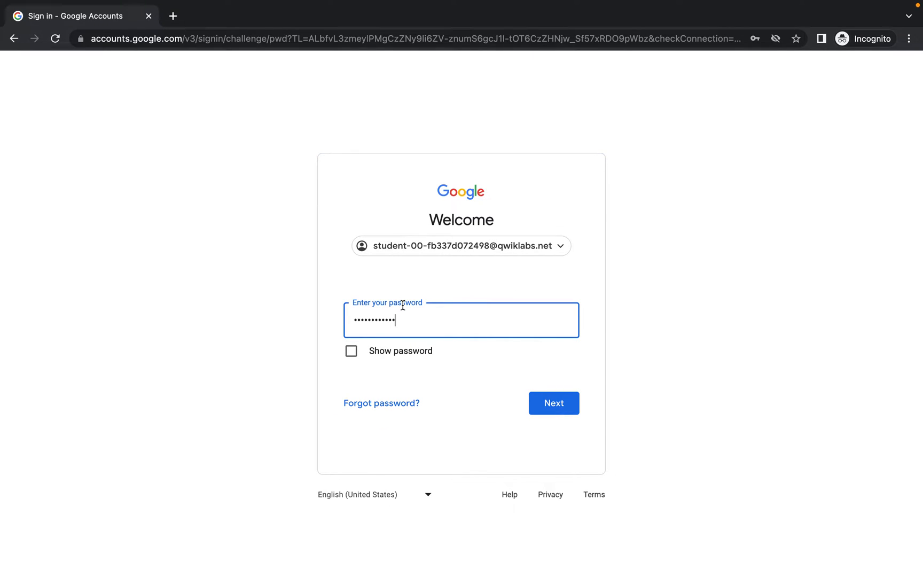
{"action": "left_click", "coordinate": [560, 407]}
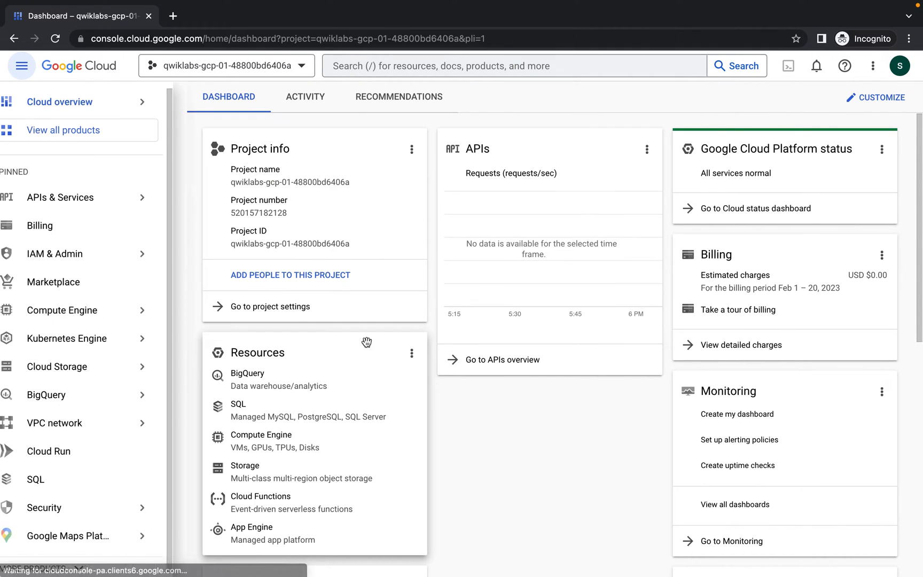
{"action": "scroll", "coordinate": [366, 343], "scroll_direction": "down", "scroll_amount": 2}
{"action": "scroll", "coordinate": [367, 343], "scroll_direction": "up", "scroll_amount": 2}
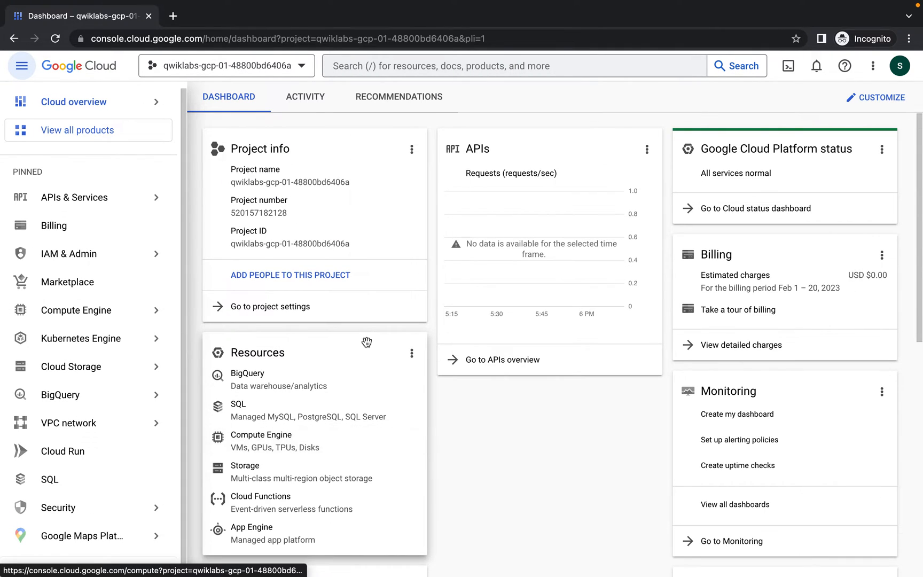
{"action": "key", "text": "ctrl+Left"}
{"action": "scroll", "coordinate": [368, 347], "scroll_direction": "down", "scroll_amount": 10}
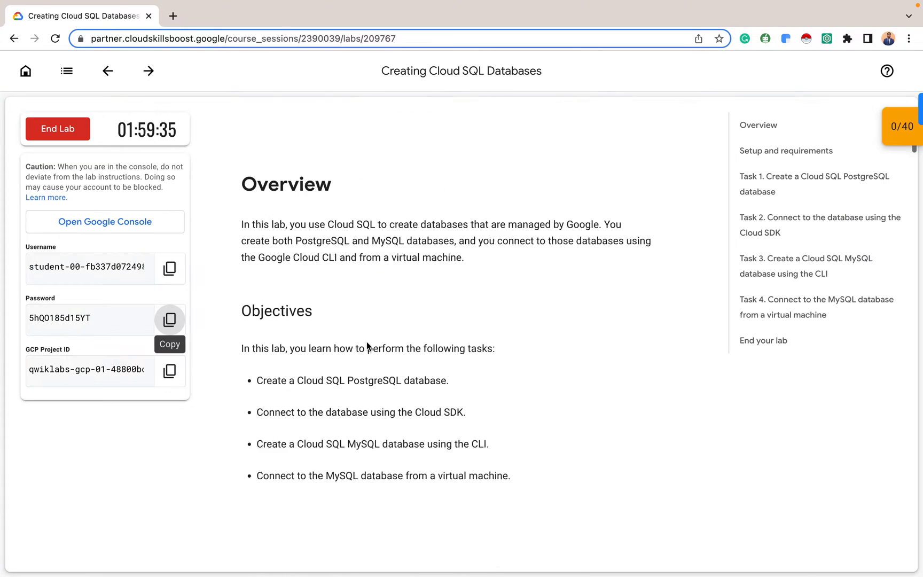
{"action": "scroll", "coordinate": [366, 346], "scroll_direction": "down", "scroll_amount": 12}
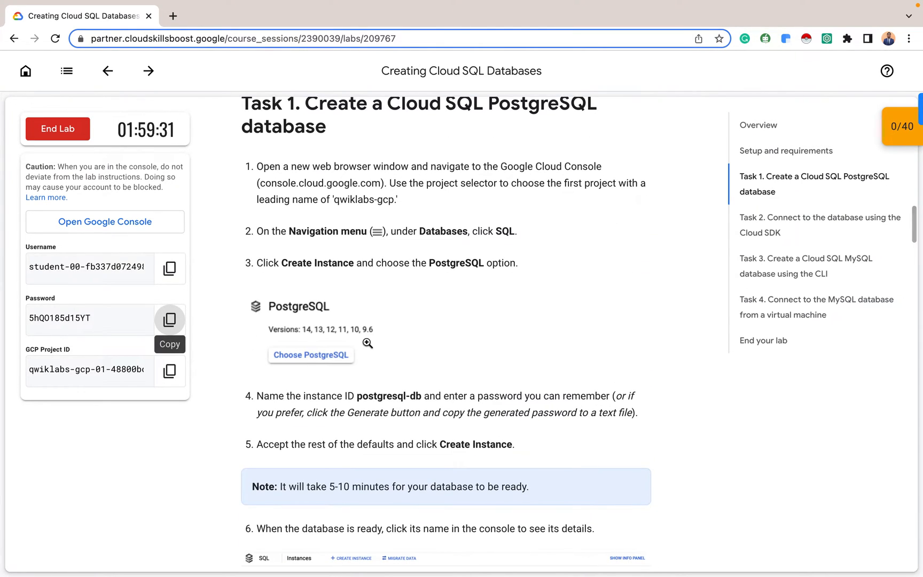
{"action": "scroll", "coordinate": [367, 343], "scroll_direction": "up", "scroll_amount": 1}
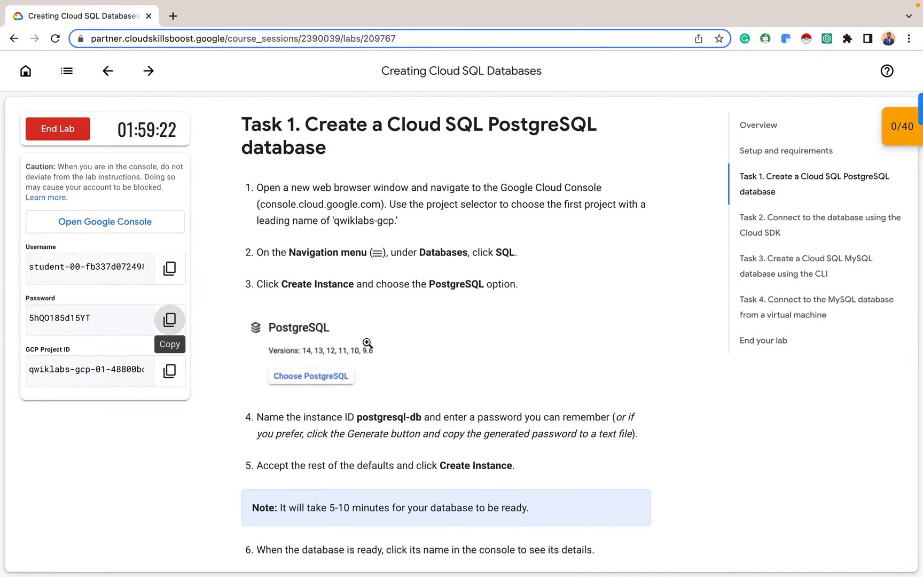
{"action": "key", "text": "ctrl+Right"}
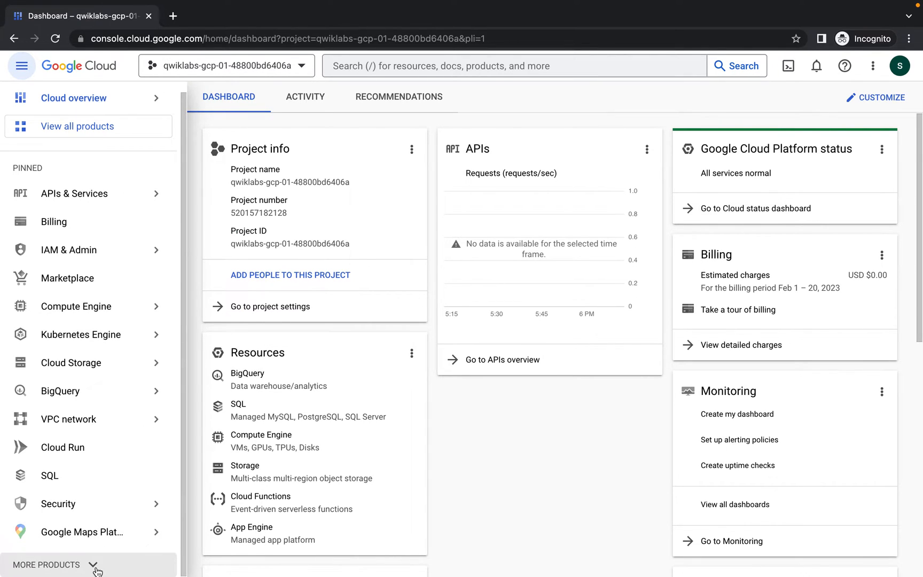
From More Products go to Databases > SQL, create an instance, and pick the PostgreSQL engine
{"action": "left_click", "coordinate": [97, 566]}
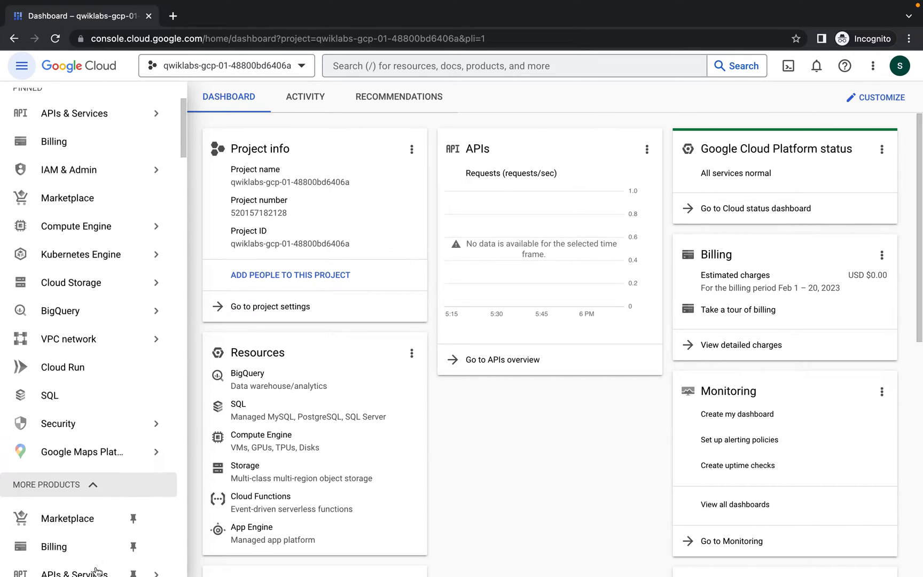
{"action": "scroll", "coordinate": [97, 570], "scroll_direction": "down", "scroll_amount": 7}
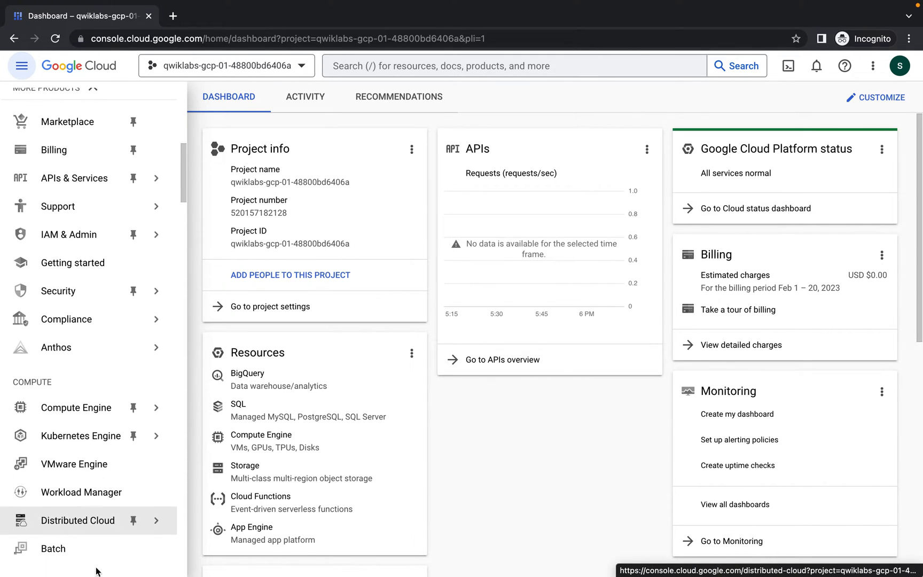
{"action": "scroll", "coordinate": [96, 570], "scroll_direction": "down", "scroll_amount": 6}
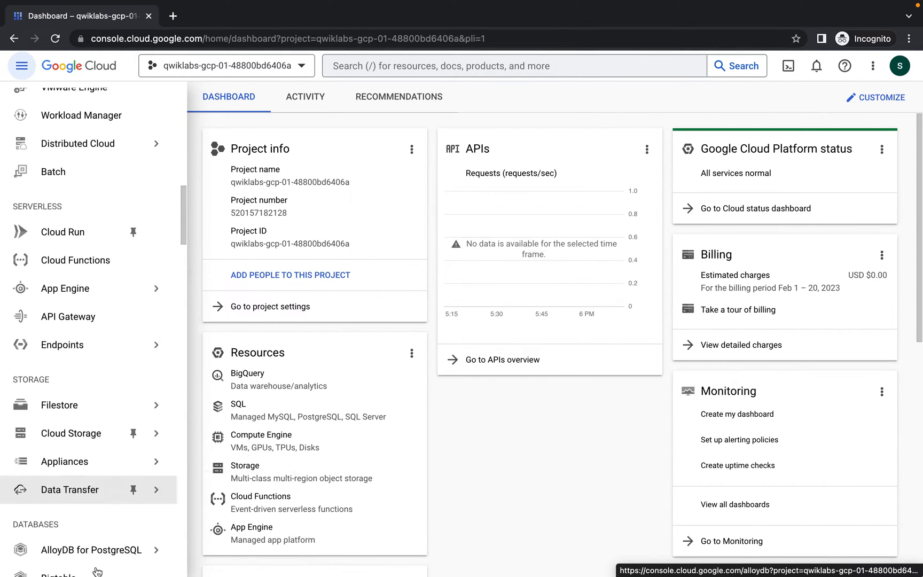
{"action": "scroll", "coordinate": [97, 571], "scroll_direction": "down", "scroll_amount": 3}
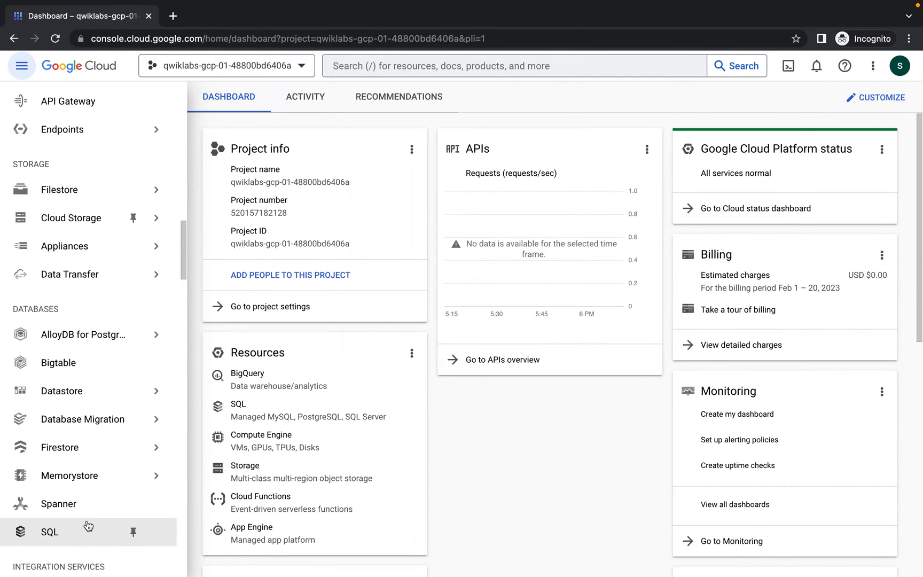
{"action": "left_click", "coordinate": [69, 534]}
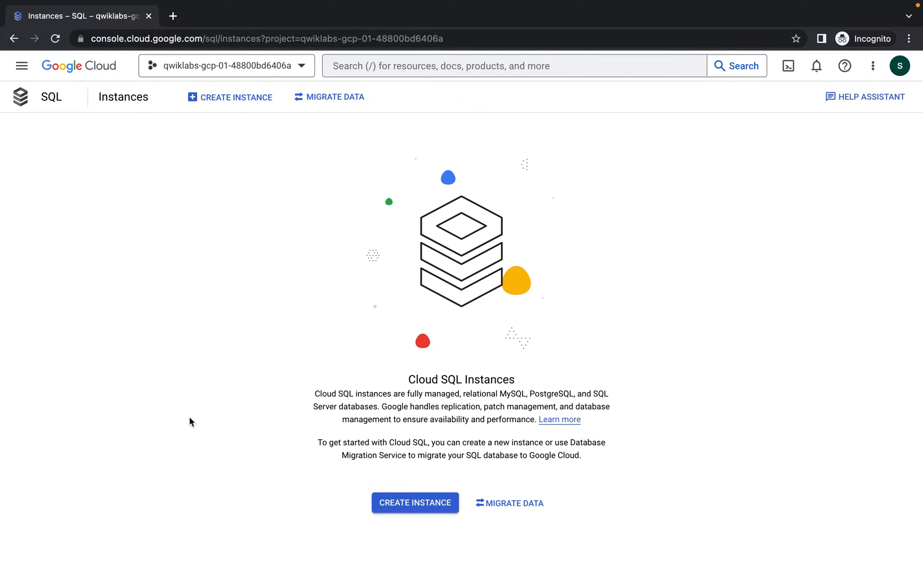
{"action": "left_click", "coordinate": [399, 503]}
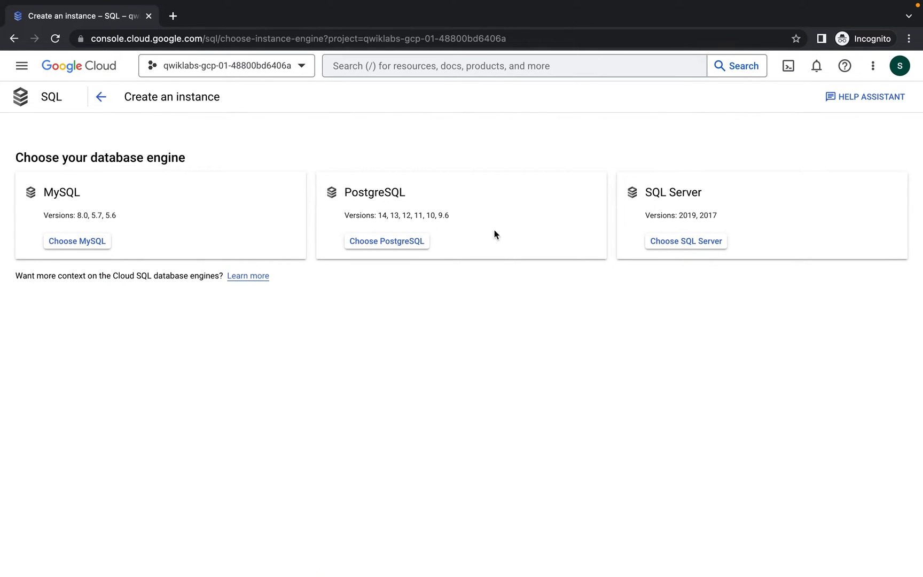
{"action": "left_click", "coordinate": [412, 241]}
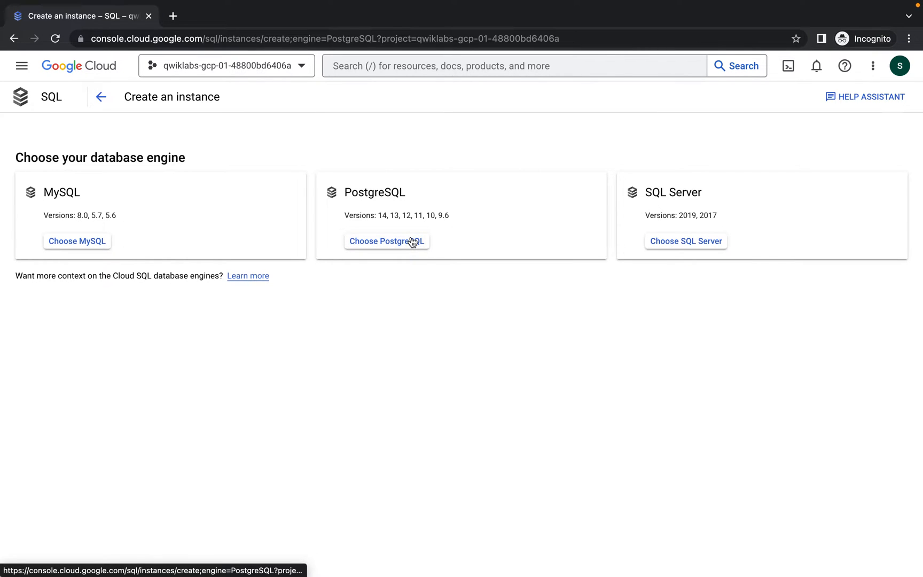
{"action": "key", "text": "ctrl+Left"}
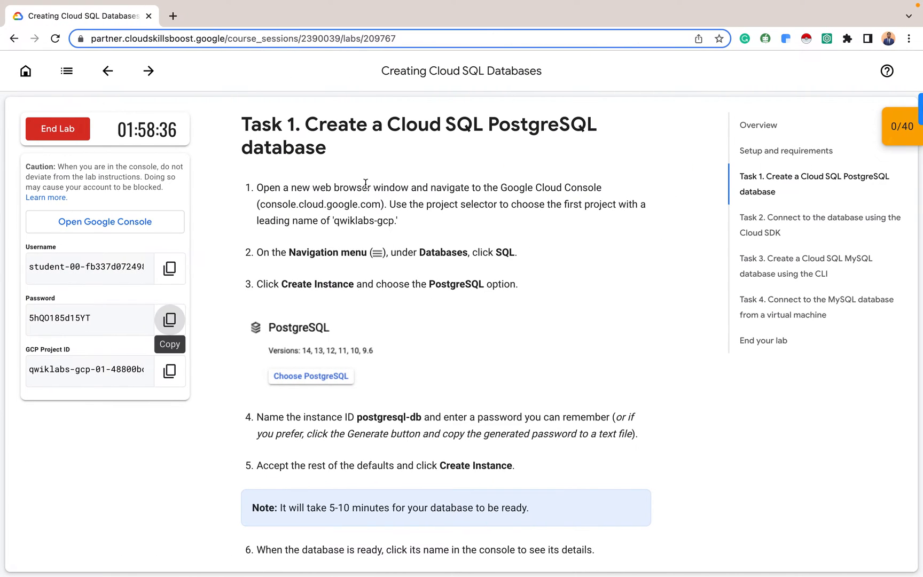
Set the instance ID to postgresql-db, copied from the lab instructions
{"action": "scroll", "coordinate": [366, 186], "scroll_direction": "down", "scroll_amount": 5}
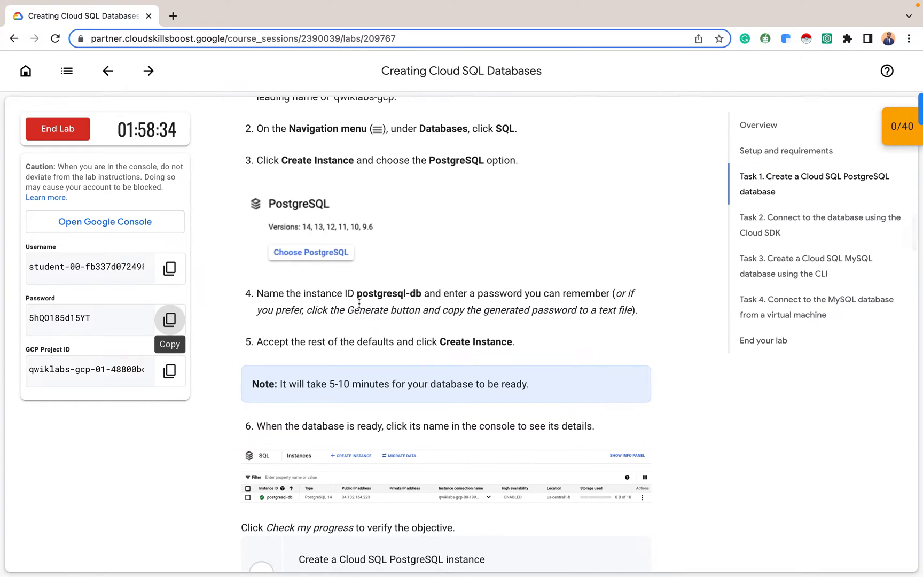
{"action": "left_click_drag", "start_coordinate": [358, 294], "coordinate": [421, 294]}
{"action": "key", "text": "ctrl+c"}
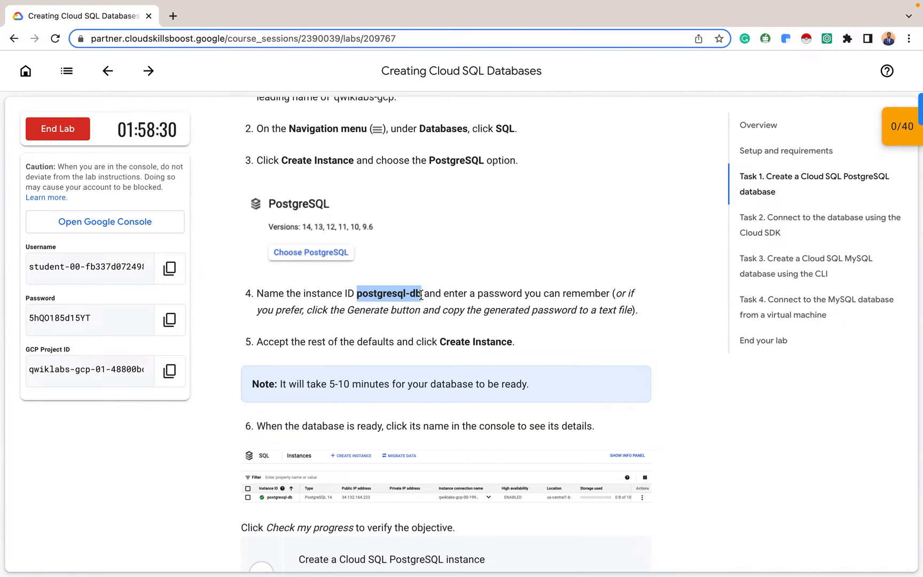
{"action": "key", "text": "alt+Tab"}
{"action": "left_click", "coordinate": [142, 168]}
{"action": "key", "text": "ctrl+v"}
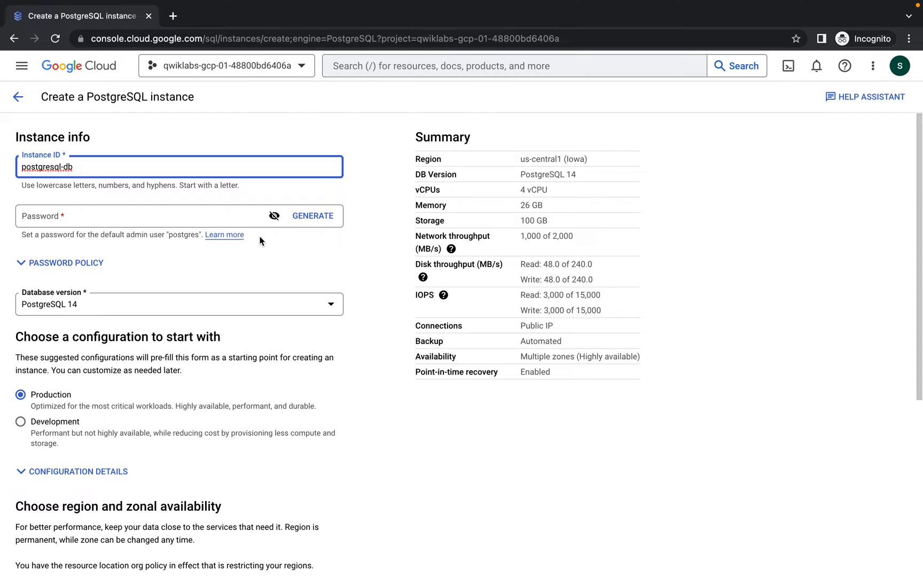
Generate a random admin password for the instance and reveal it
{"action": "left_click", "coordinate": [193, 215]}
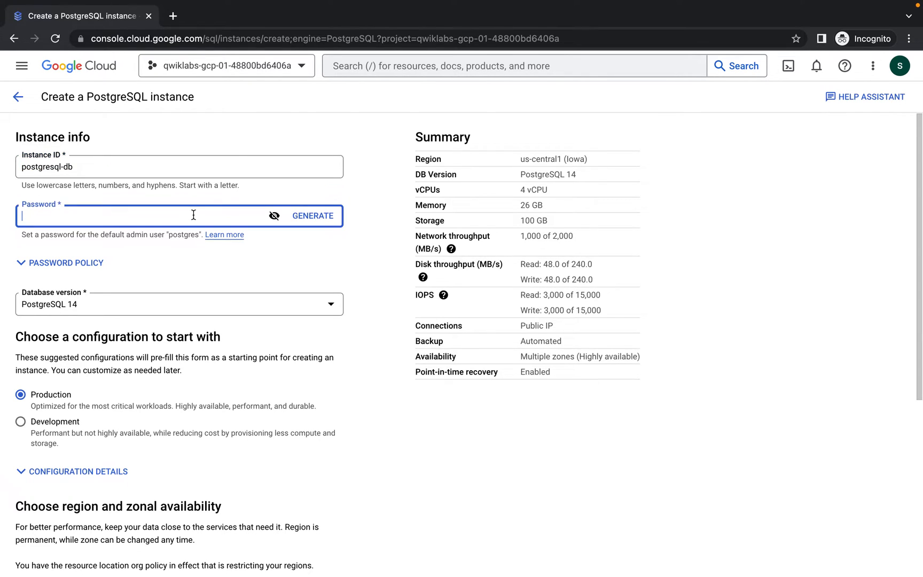
{"action": "left_click", "coordinate": [297, 219]}
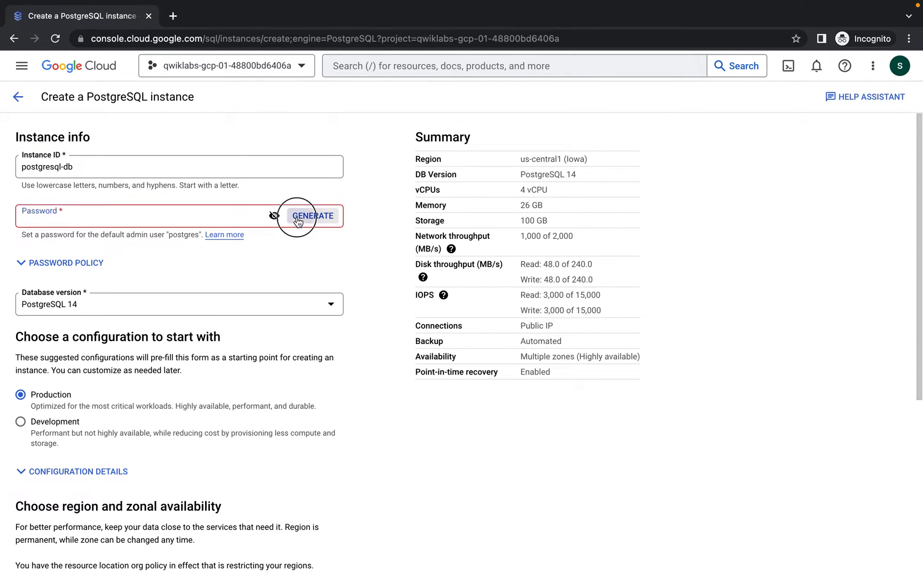
{"action": "double_click", "coordinate": [222, 213]}
{"action": "key", "text": "BackSpace"}
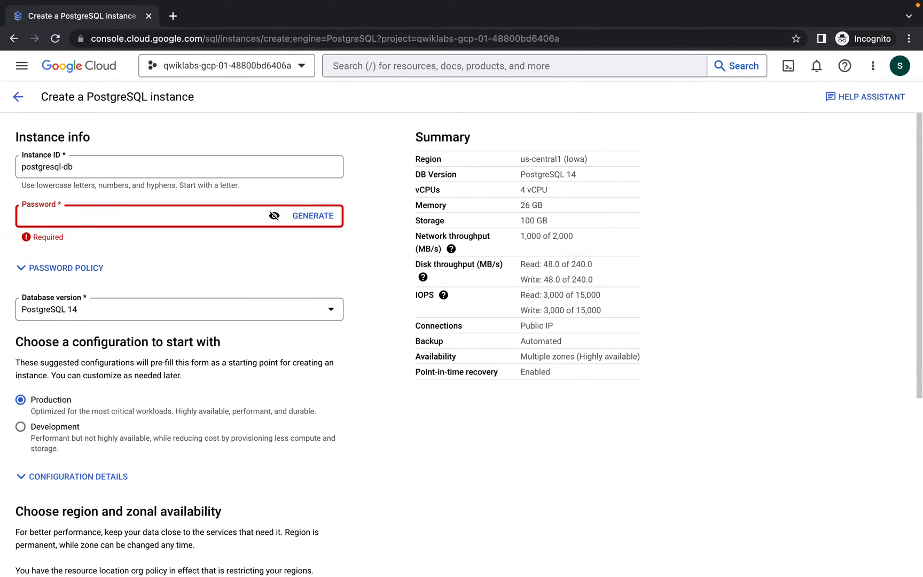
{"action": "left_click", "coordinate": [313, 216]}
{"action": "left_click", "coordinate": [277, 216]}
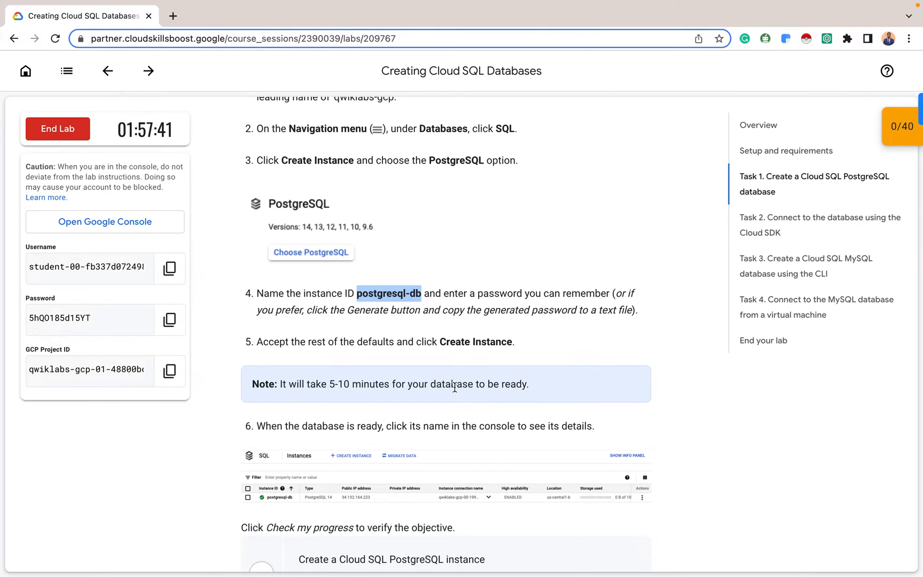
{"action": "scroll", "coordinate": [455, 387], "scroll_direction": "down", "scroll_amount": 3}
Review the remaining settings and create the postgresql-db instance
{"action": "key", "text": "ctrl+Right"}
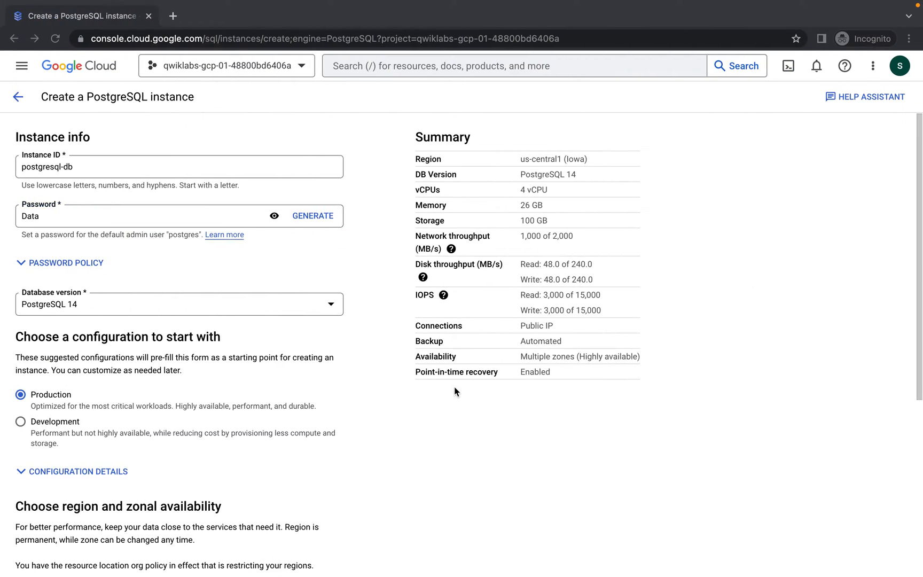
{"action": "scroll", "coordinate": [197, 375], "scroll_direction": "down", "scroll_amount": 5}
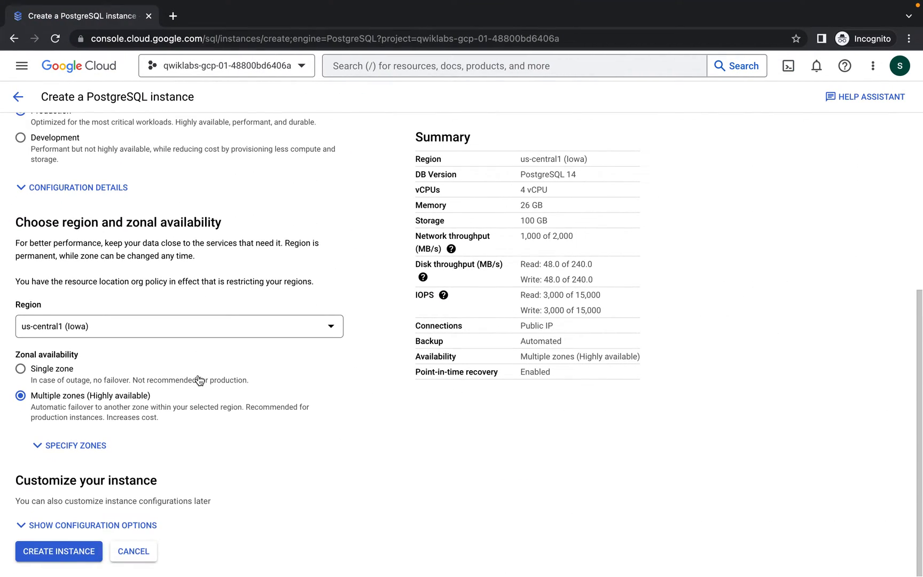
{"action": "scroll", "coordinate": [198, 379], "scroll_direction": "up", "scroll_amount": 5}
{"action": "scroll", "coordinate": [199, 380], "scroll_direction": "down", "scroll_amount": 2}
{"action": "scroll", "coordinate": [197, 379], "scroll_direction": "up", "scroll_amount": 2}
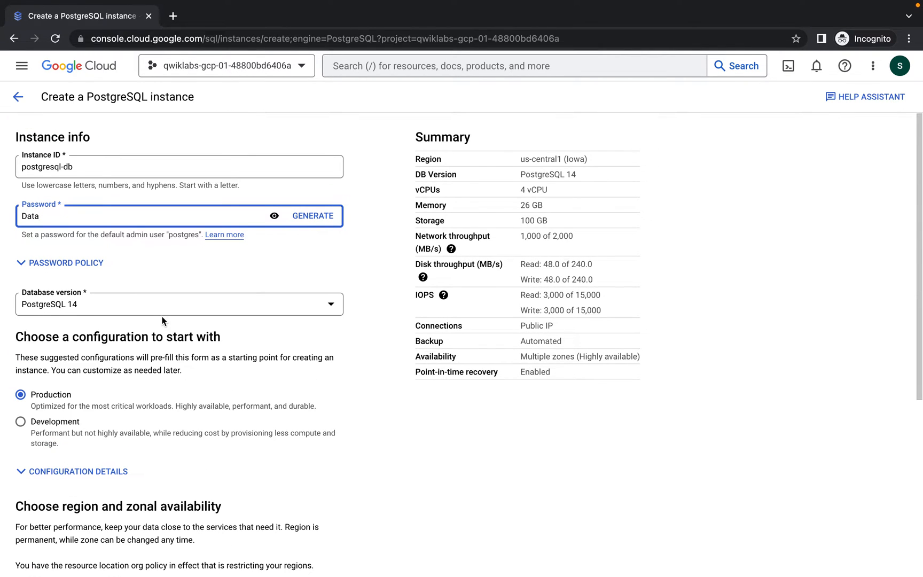
{"action": "scroll", "coordinate": [149, 473], "scroll_direction": "down", "scroll_amount": 5}
{"action": "left_click", "coordinate": [70, 557]}
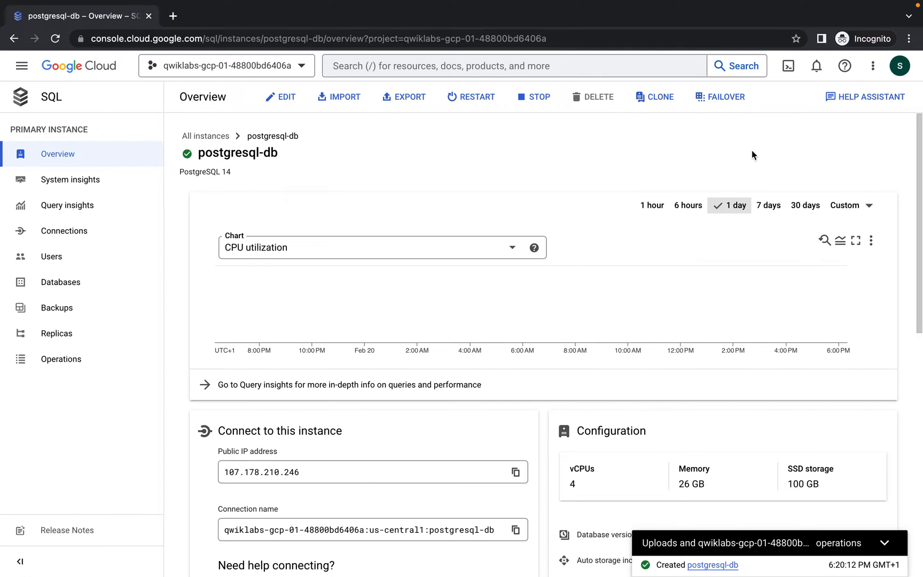
Check the lab's progress on the Create a Cloud SQL PostgreSQL instance task
{"action": "scroll", "coordinate": [601, 245], "scroll_direction": "down", "scroll_amount": 5}
{"action": "key", "text": "ctrl+Left"}
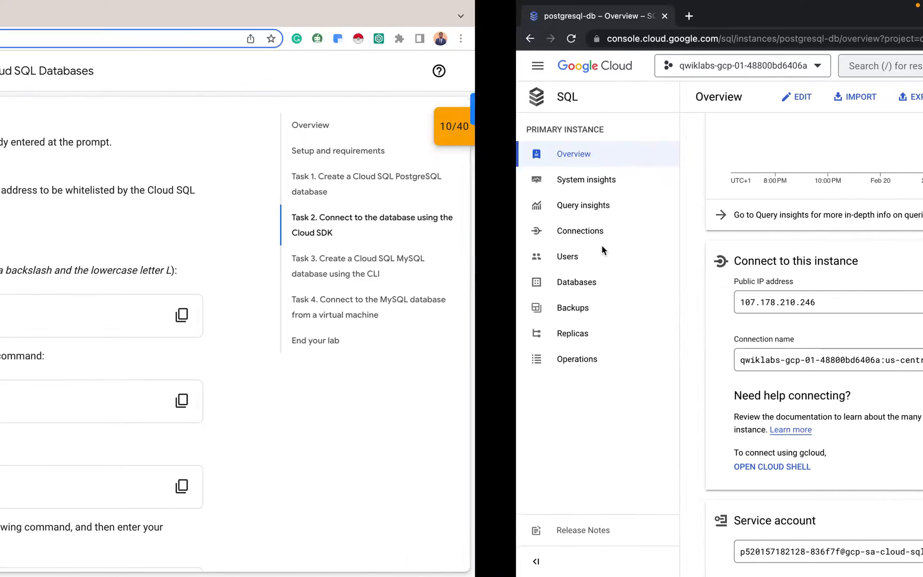
{"action": "scroll", "coordinate": [500, 307], "scroll_direction": "up", "scroll_amount": 10}
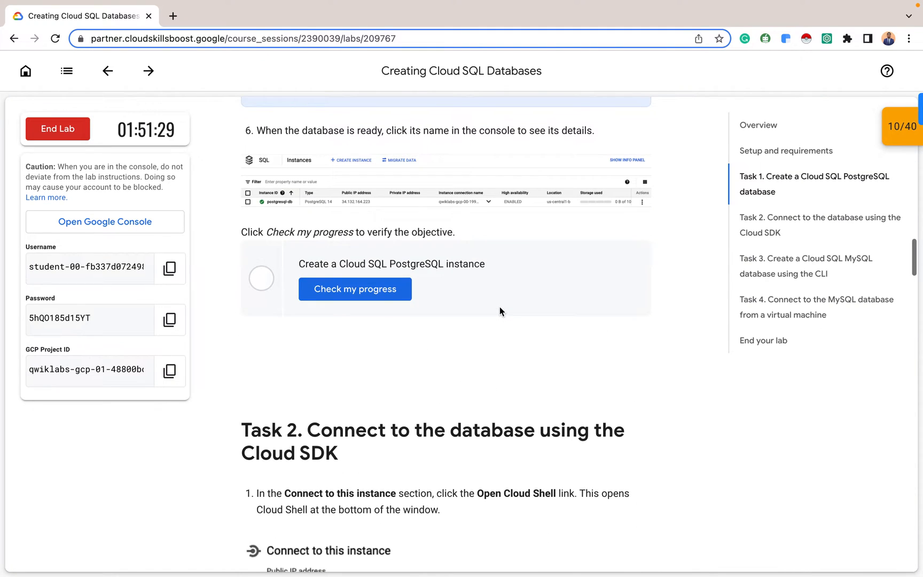
{"action": "scroll", "coordinate": [500, 306], "scroll_direction": "up", "scroll_amount": 2}
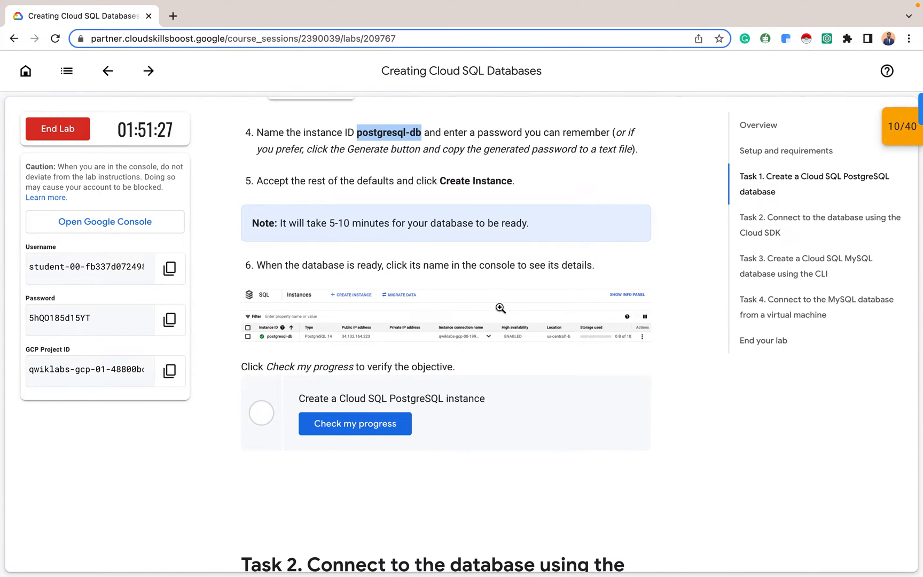
{"action": "left_click", "coordinate": [601, 190]}
{"action": "left_click", "coordinate": [359, 426]}
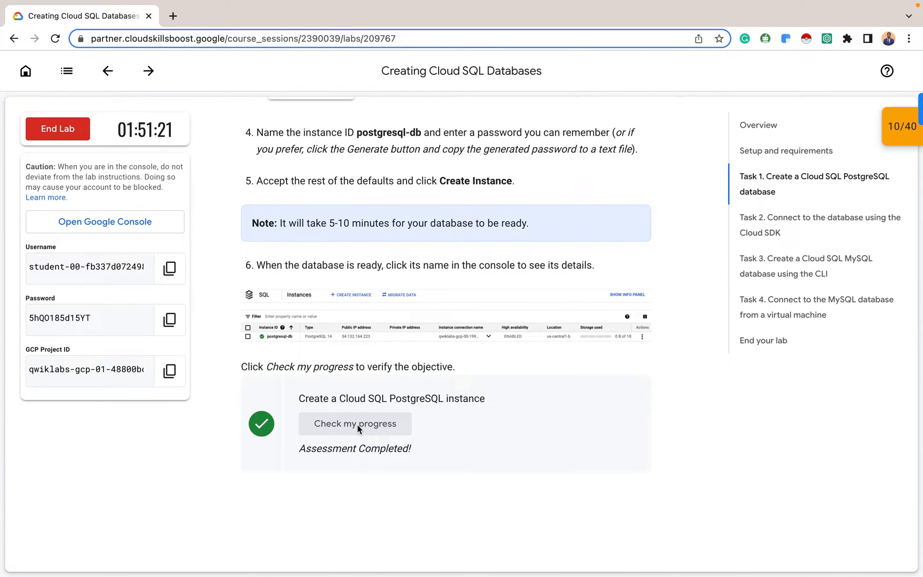
Reopen postgresql-db from the list of all SQL instances
{"action": "key", "text": "ctrl+Right"}
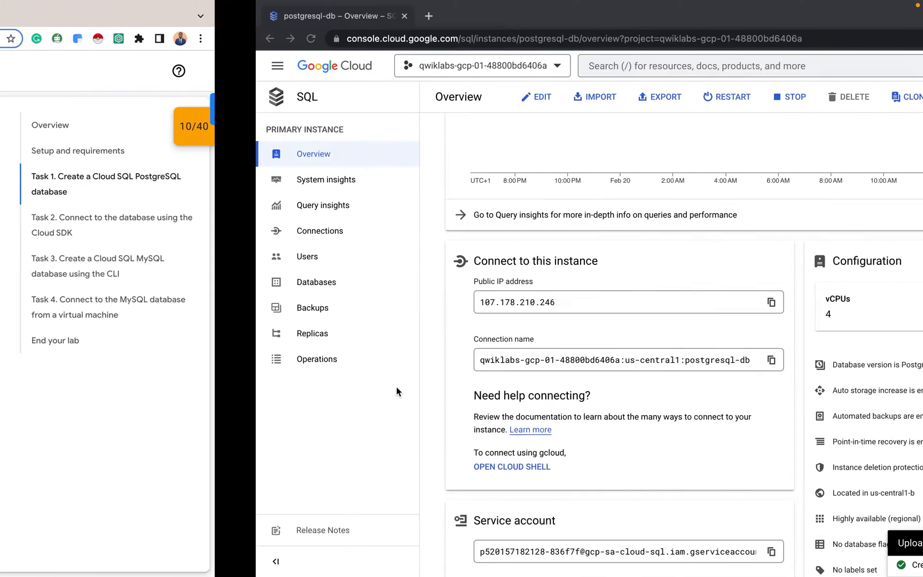
{"action": "scroll", "coordinate": [264, 198], "scroll_direction": "up", "scroll_amount": 3}
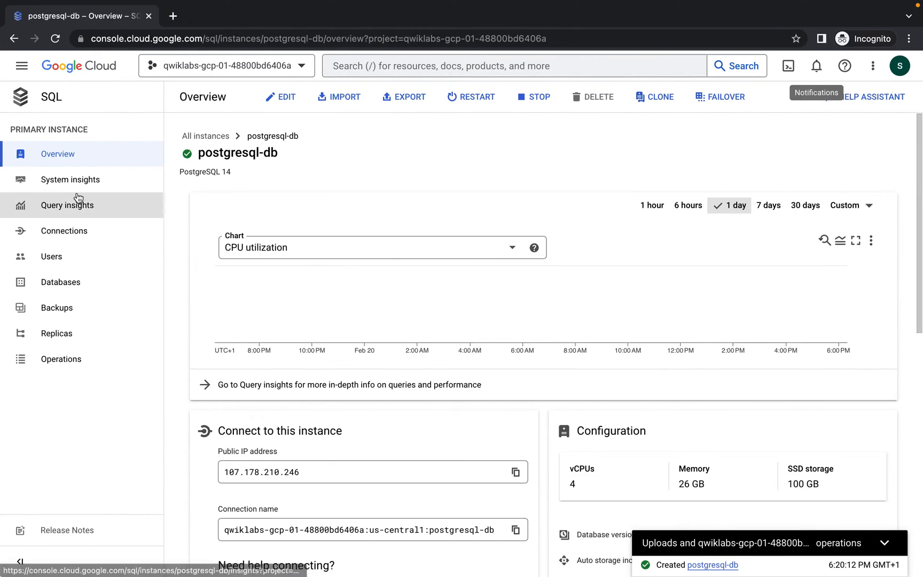
{"action": "left_click", "coordinate": [73, 155]}
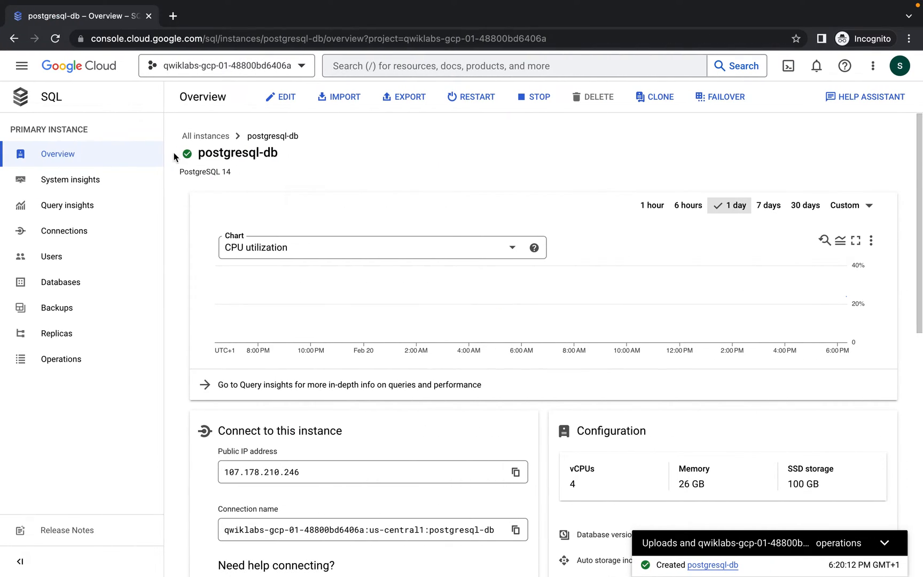
{"action": "left_click", "coordinate": [206, 136]}
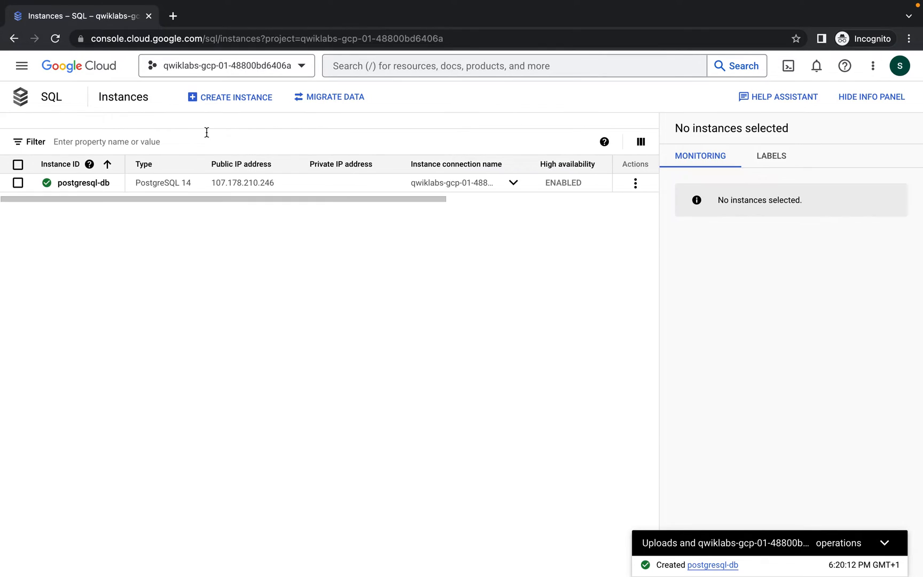
{"action": "left_click_drag", "start_coordinate": [220, 201], "coordinate": [139, 186]}
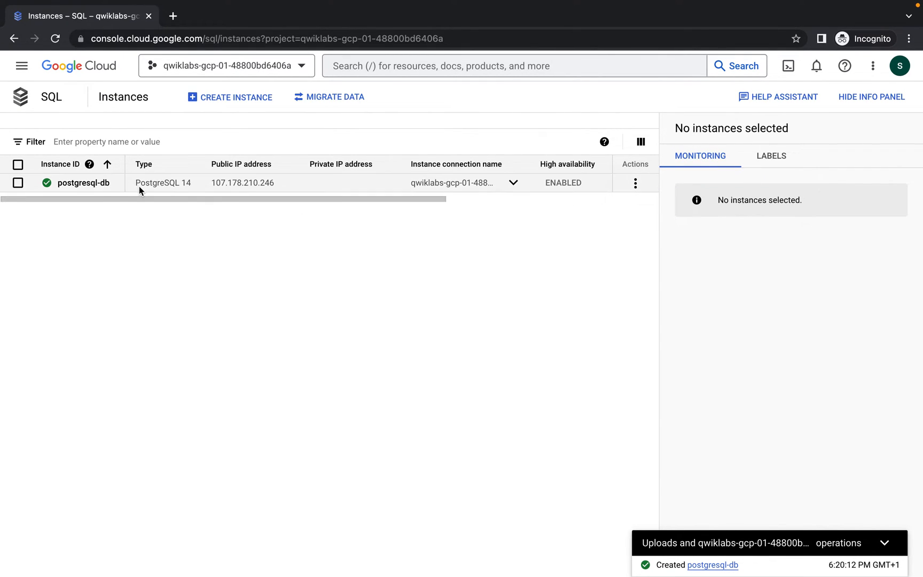
{"action": "left_click", "coordinate": [94, 185]}
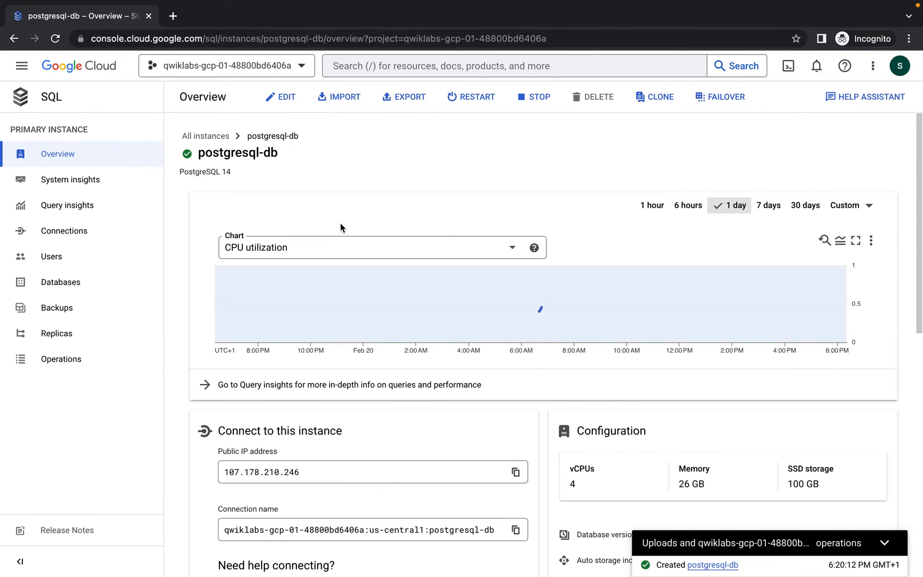
{"action": "scroll", "coordinate": [340, 224], "scroll_direction": "down", "scroll_amount": 3}
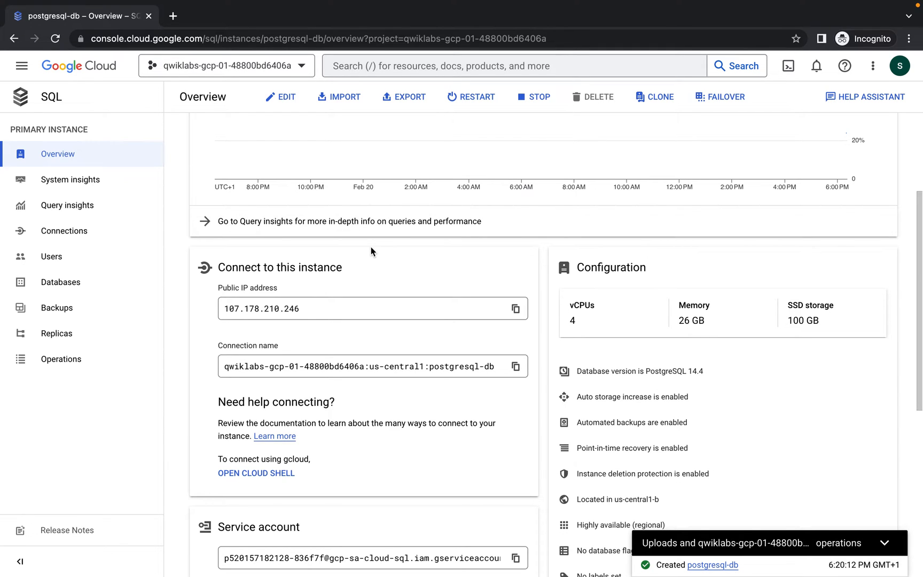
{"action": "key", "text": "ctrl+Left"}
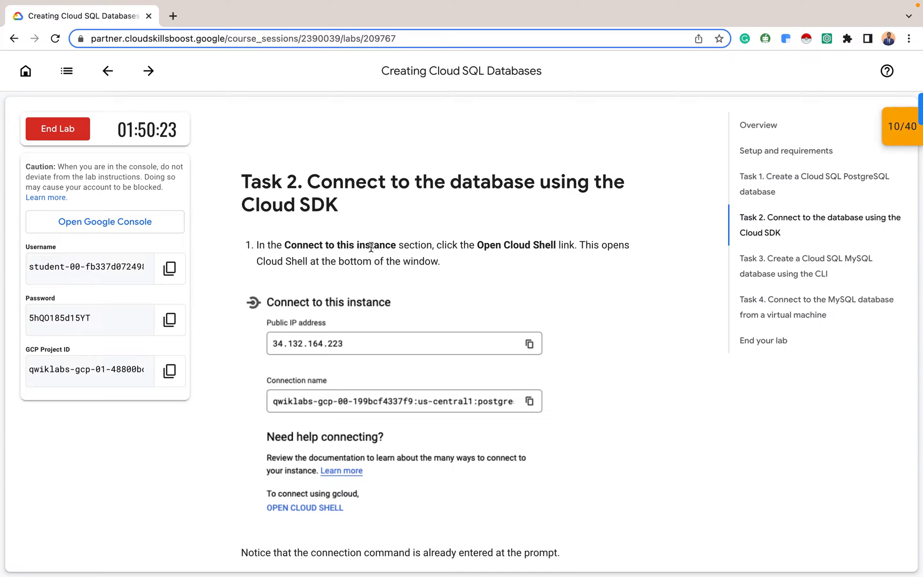
Read Task 2's connection steps, then launch Cloud Shell from the postgresql-db overview
{"action": "scroll", "coordinate": [410, 308], "scroll_direction": "down", "scroll_amount": 2}
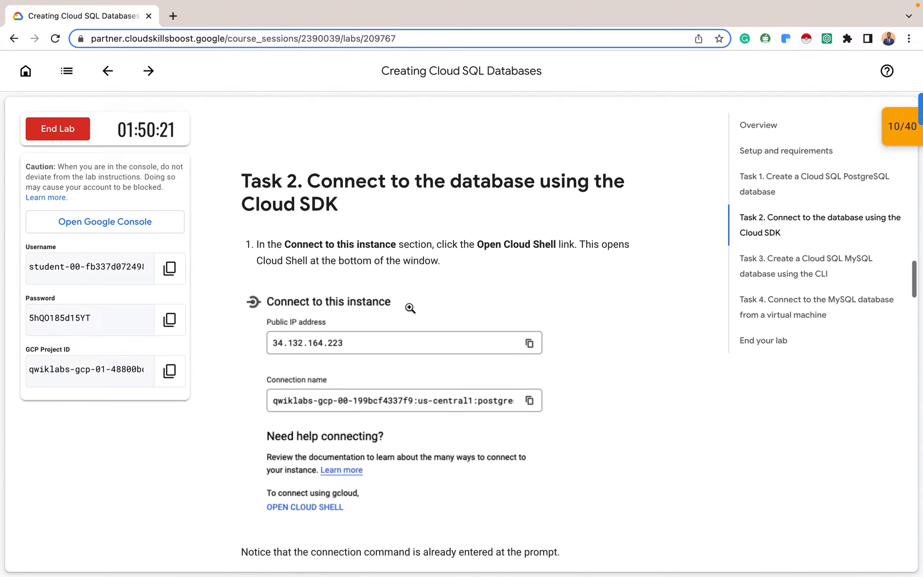
{"action": "scroll", "coordinate": [409, 308], "scroll_direction": "down", "scroll_amount": 1}
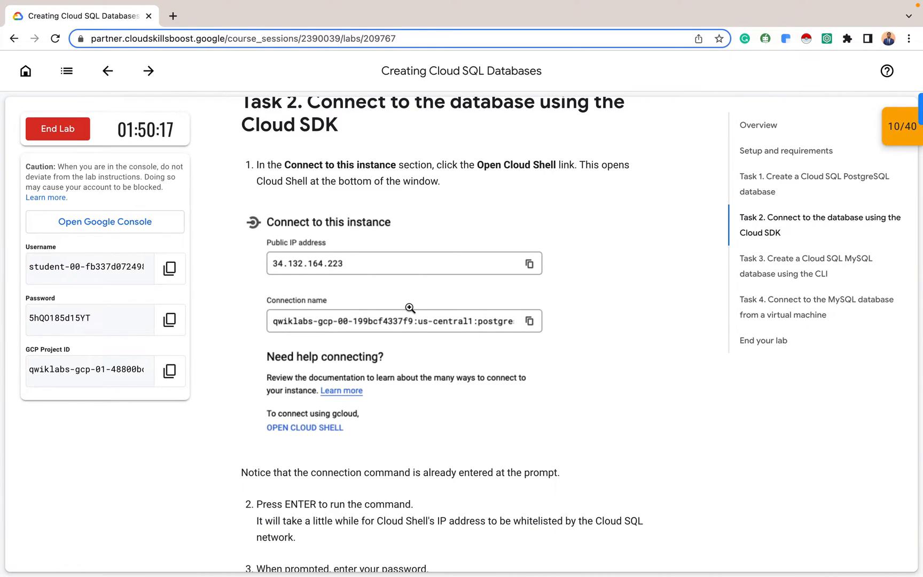
{"action": "key", "text": "ctrl+Right"}
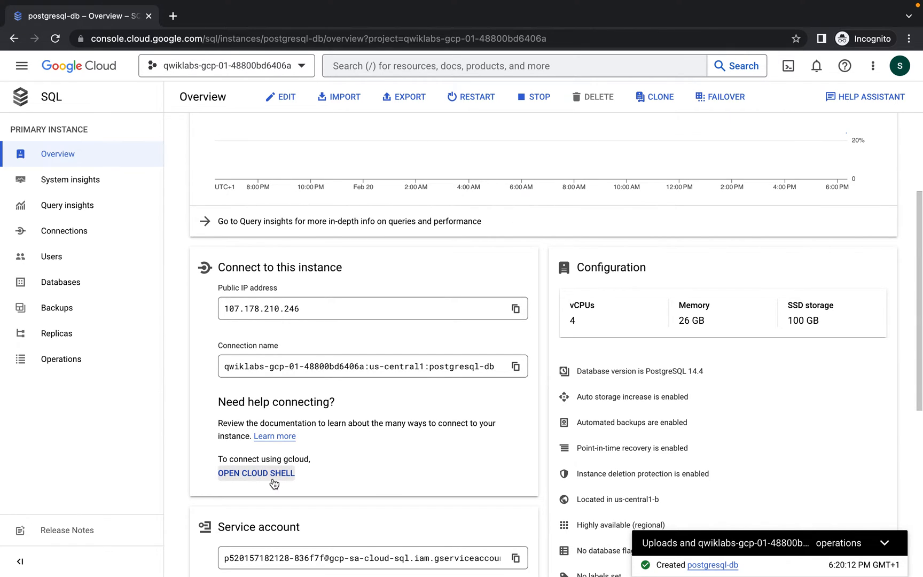
{"action": "left_click", "coordinate": [270, 478]}
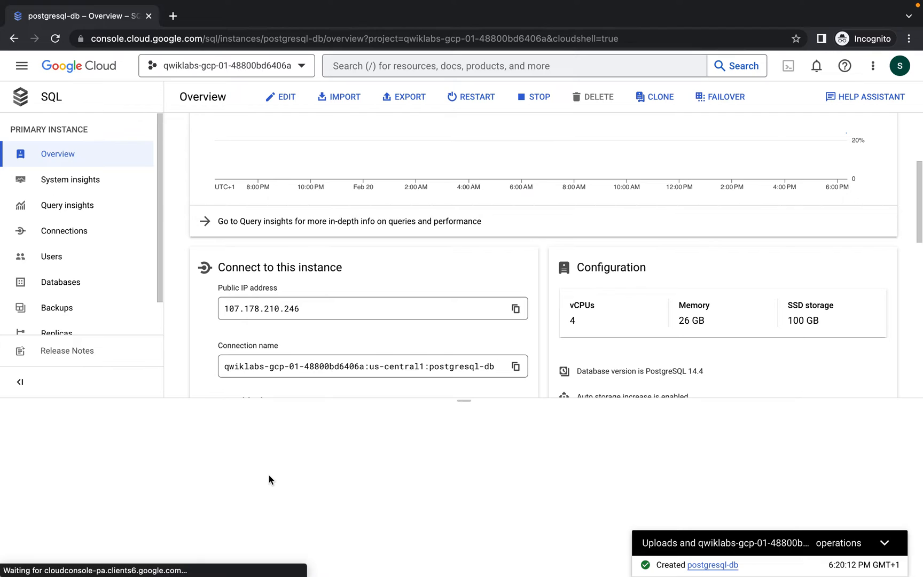
Enlarge Cloud Shell, run the gcloud sql connect command, and enter the postgres password
{"action": "left_click_drag", "start_coordinate": [464, 400], "coordinate": [472, 306]}
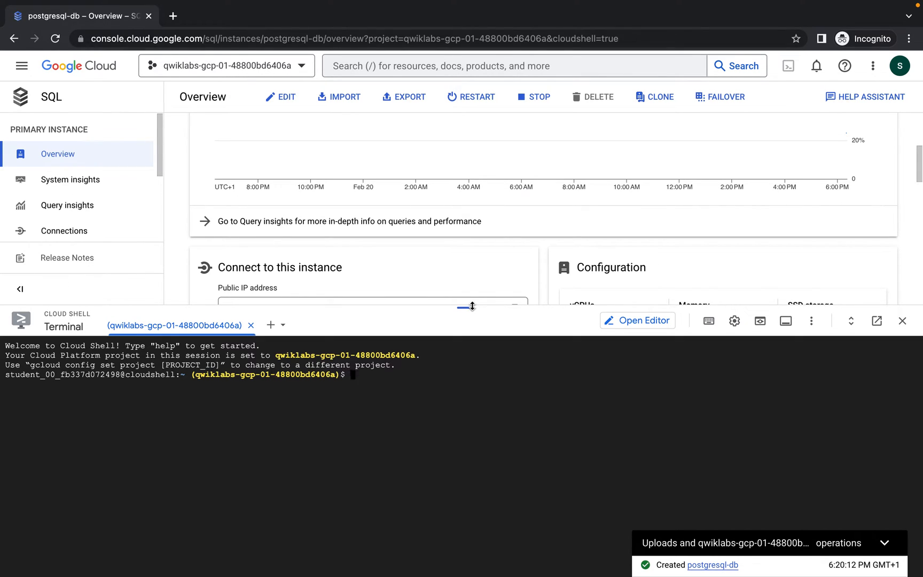
{"action": "type", "text": "gcloud sql connect postgresql-db --user=postgres --quiet"}
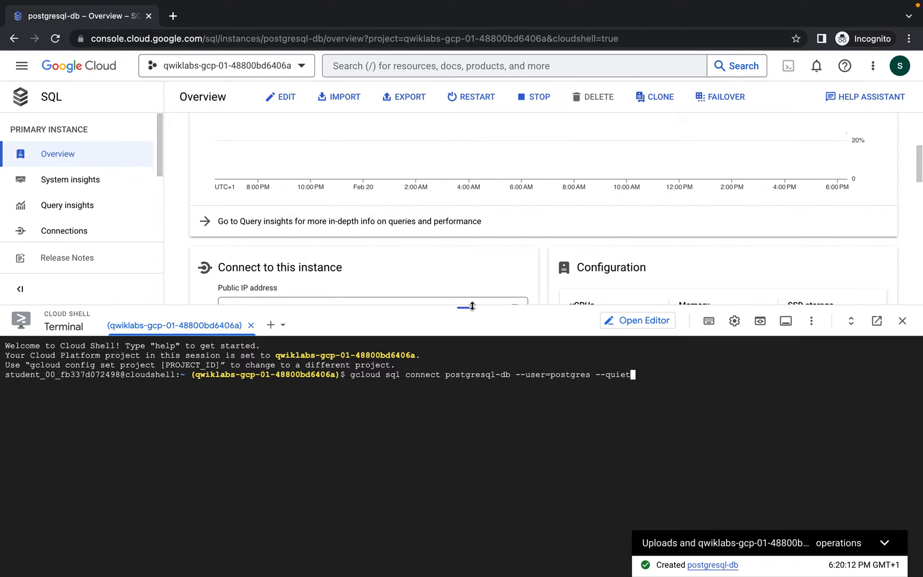
{"action": "key", "text": "Return"}
{"action": "key", "text": "Return"}
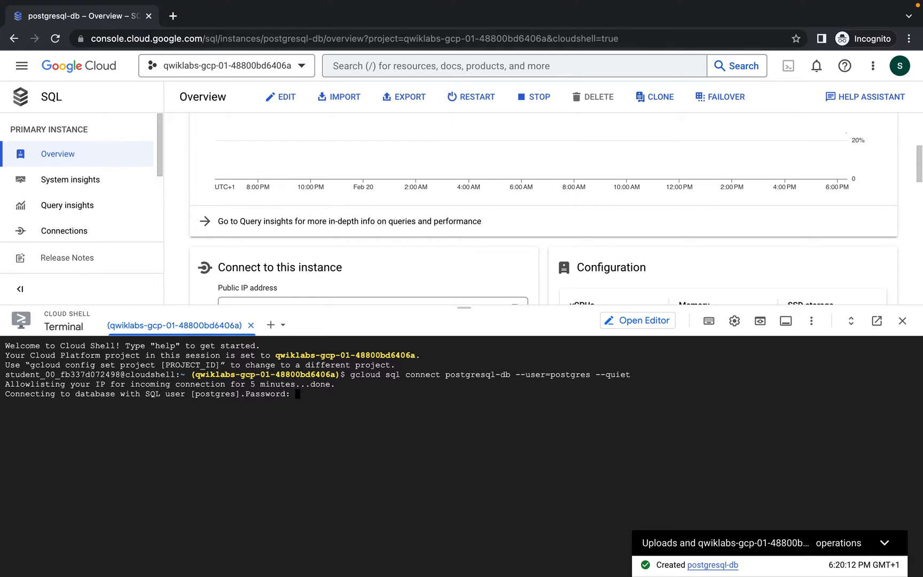
{"action": "key", "text": "Return"}
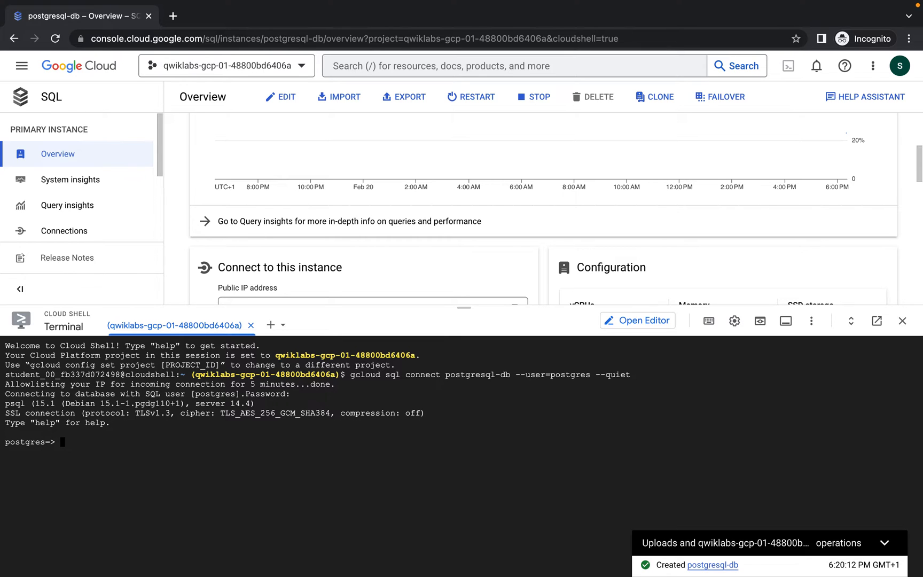
List the existing databases with \l in psql
{"action": "key", "text": "ctrl+Left"}
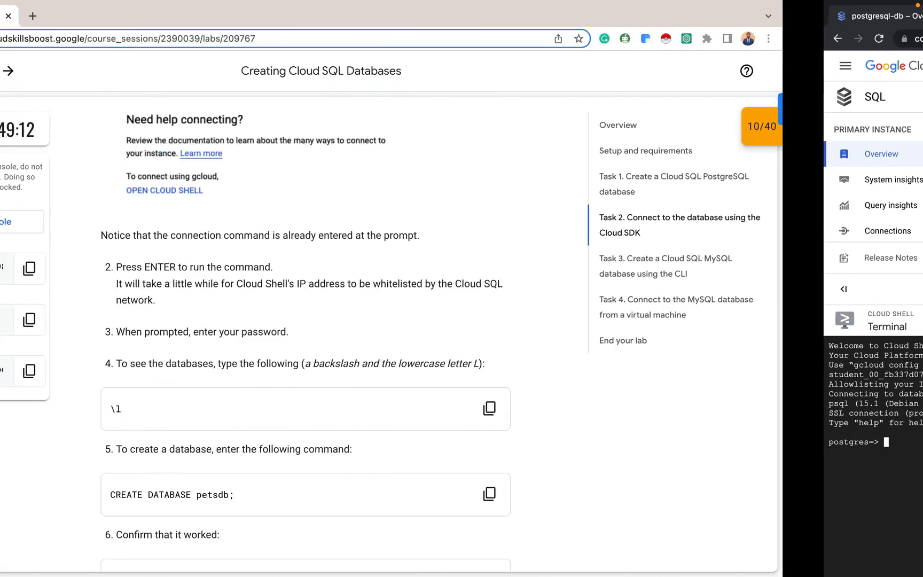
{"action": "left_click", "coordinate": [626, 409]}
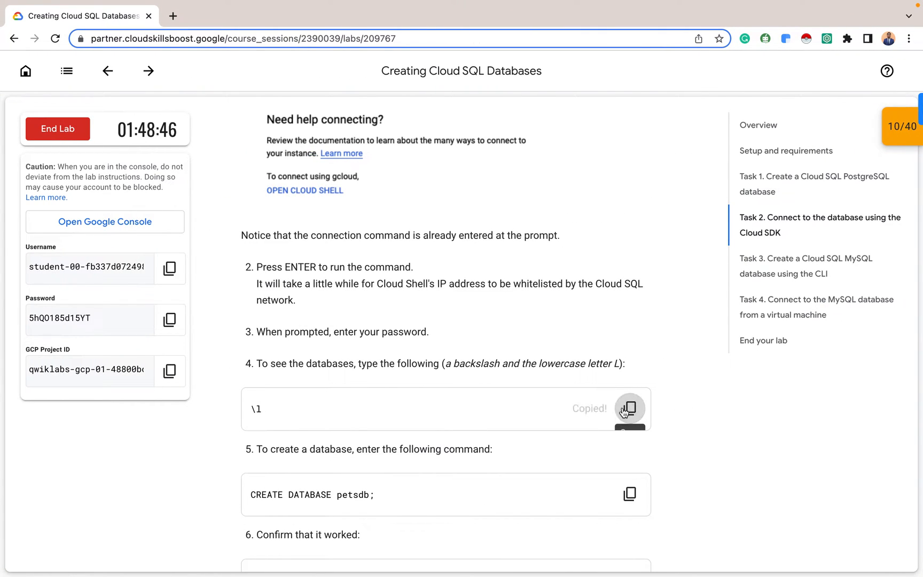
{"action": "key", "text": "ctrl+Right"}
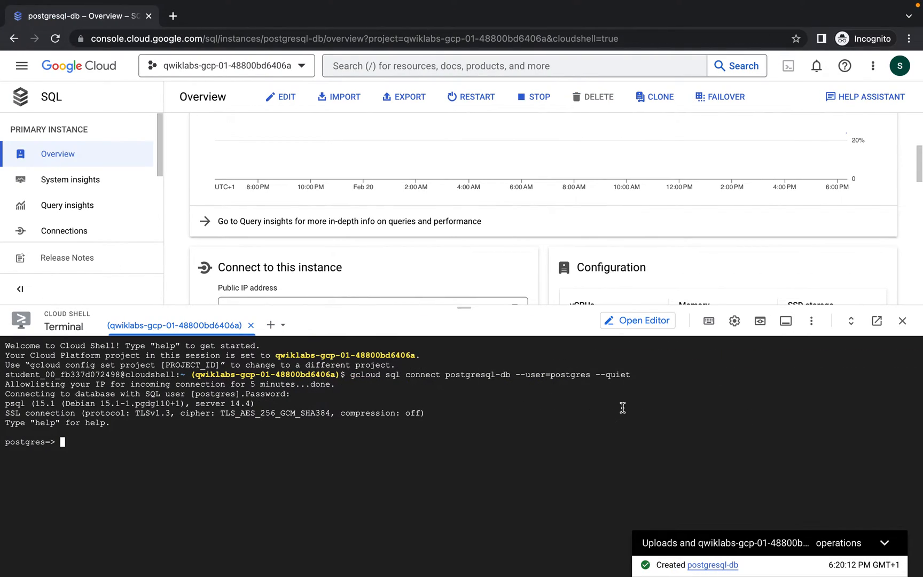
{"action": "key", "text": "ctrl+v"}
{"action": "key", "text": "Return"}
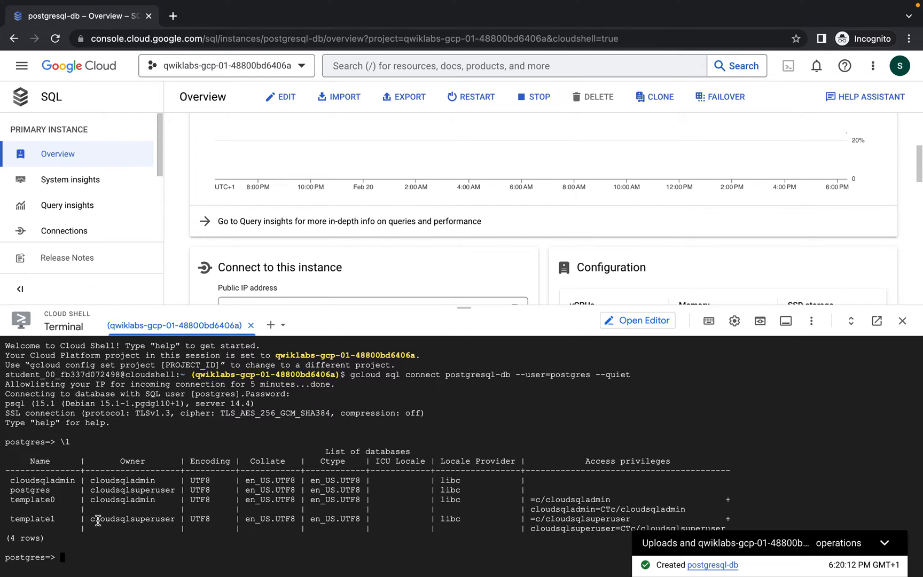
Run CREATE DATABASE petsdb; and list the databases again with \l
{"action": "key", "text": "ctrl+Left"}
{"action": "scroll", "coordinate": [243, 464], "scroll_direction": "down", "scroll_amount": 4}
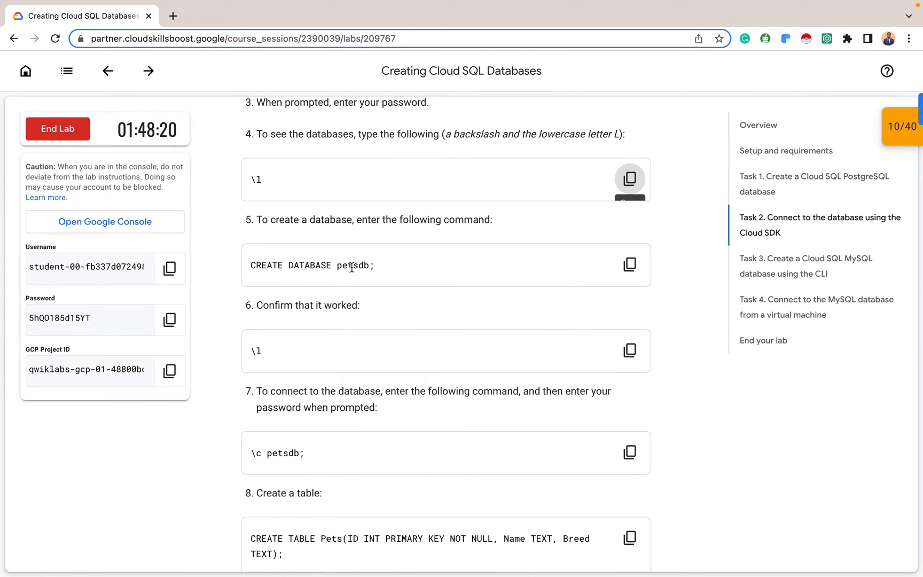
{"action": "left_click", "coordinate": [629, 264]}
{"action": "key", "text": "ctrl+Right"}
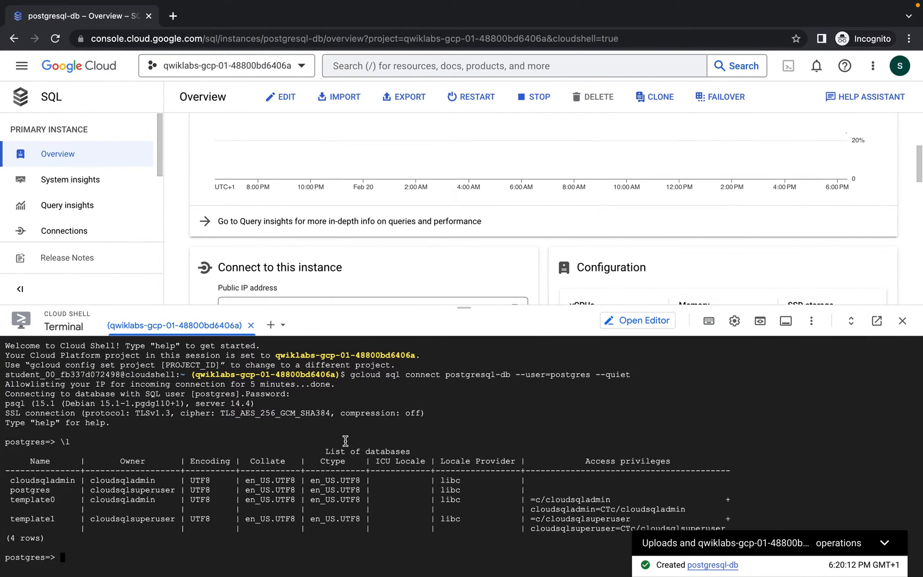
{"action": "key", "text": "super+v"}
{"action": "key", "text": "Return"}
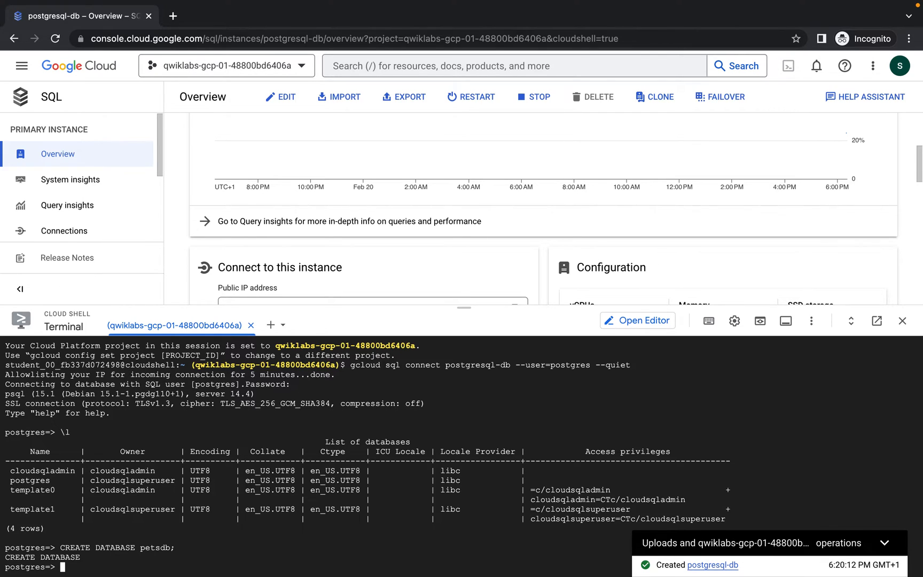
{"action": "type", "text": "\\l"}
{"action": "key", "text": "Return"}
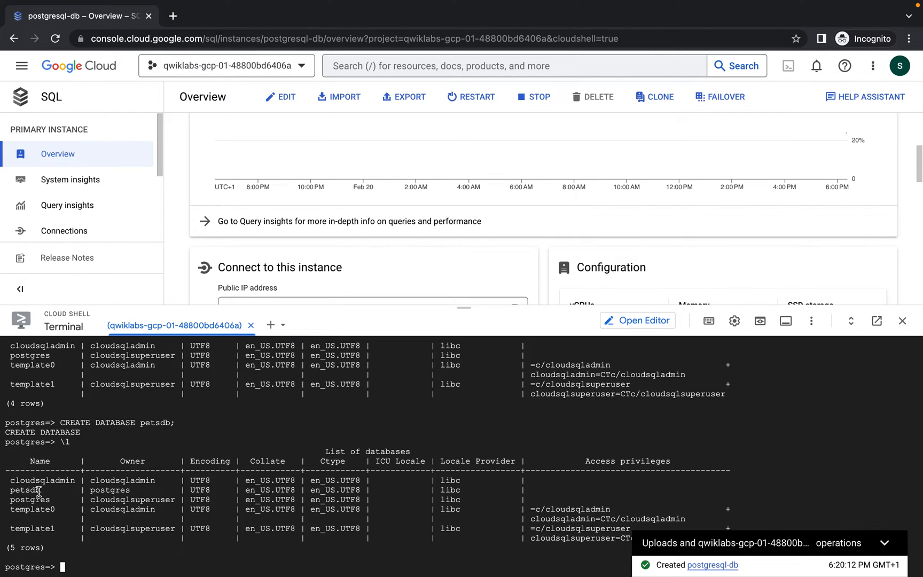
Confirm petsdb appears among the 5 listed databases, then review the lab's next step
{"action": "scroll", "coordinate": [45, 494], "scroll_direction": "up", "scroll_amount": 1}
{"action": "scroll", "coordinate": [45, 494], "scroll_direction": "up", "scroll_amount": 3}
{"action": "scroll", "coordinate": [48, 508], "scroll_direction": "down", "scroll_amount": 4}
{"action": "key", "text": "ctrl+Left"}
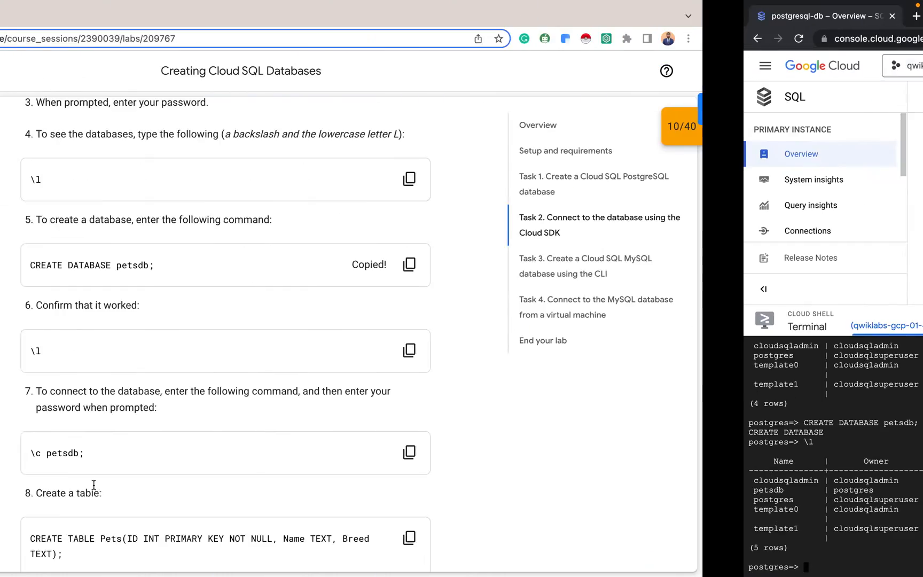
{"action": "scroll", "coordinate": [332, 386], "scroll_direction": "down", "scroll_amount": 3}
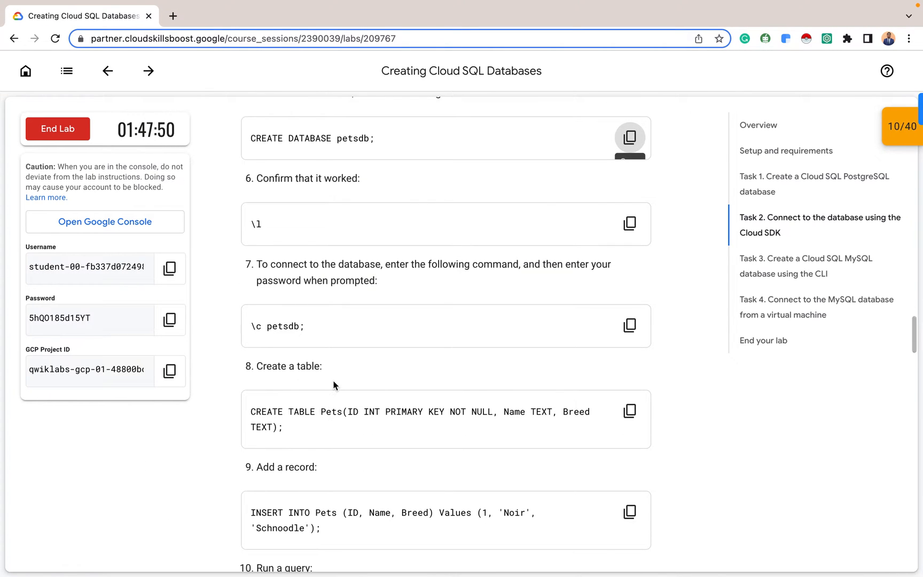
{"action": "key", "text": "ctrl+Right"}
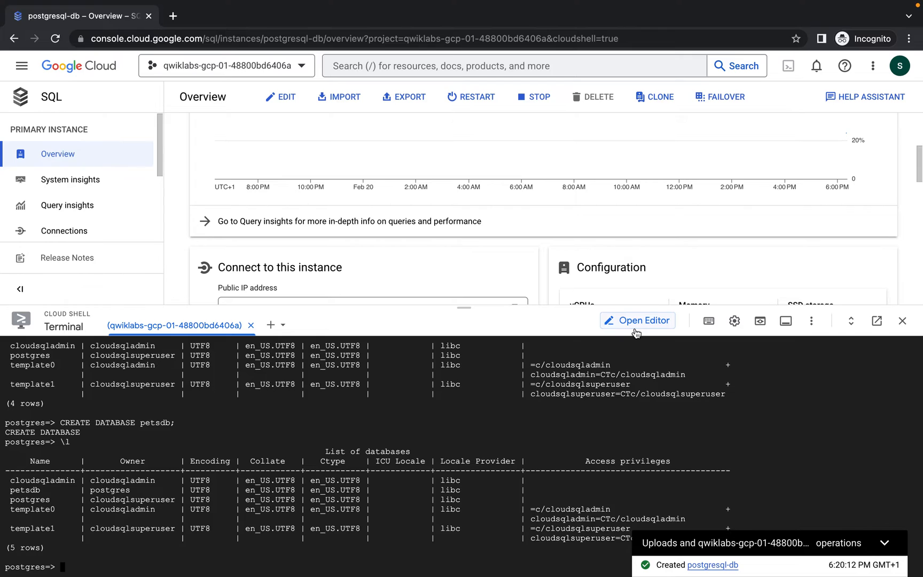
Run \c petsdb and enter the postgres password to connect
{"action": "key", "text": "super+v"}
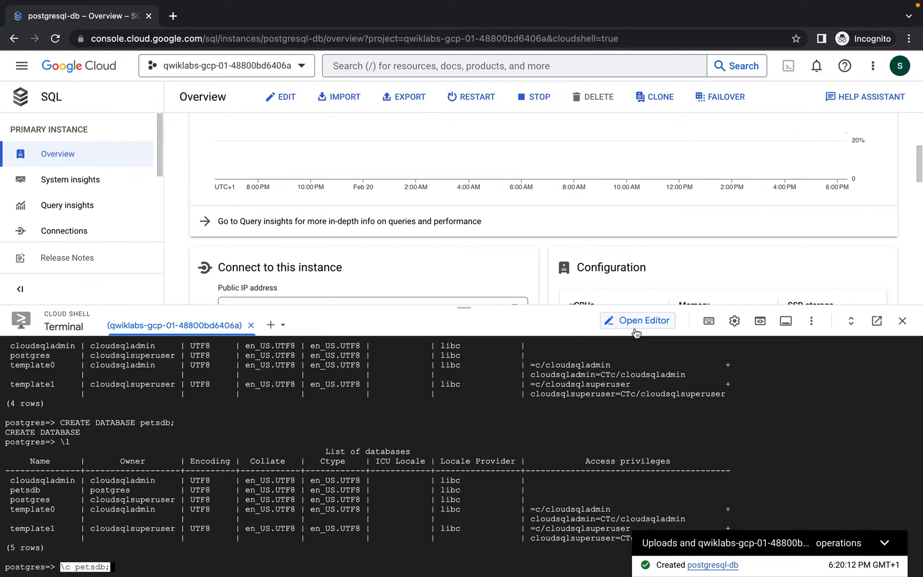
{"action": "key", "text": "Return"}
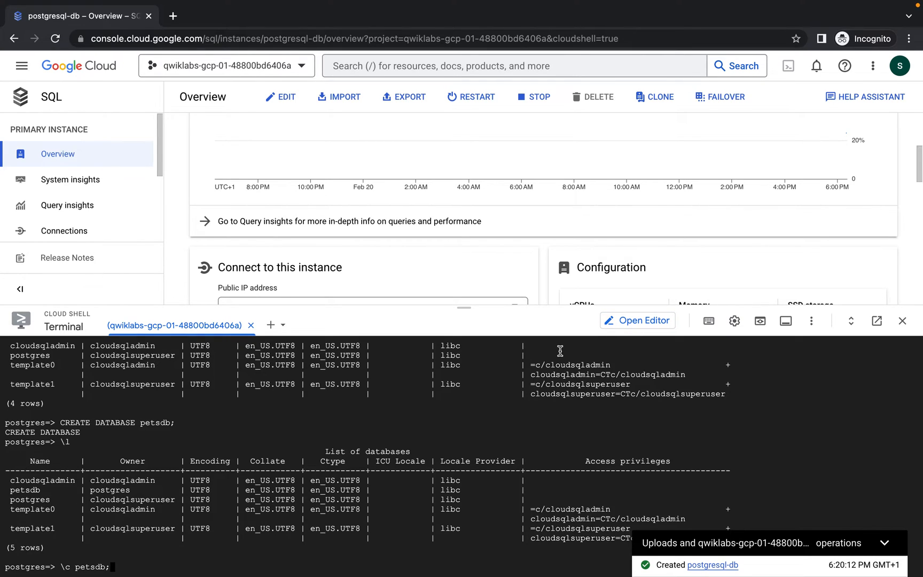
{"action": "key", "text": "Return"}
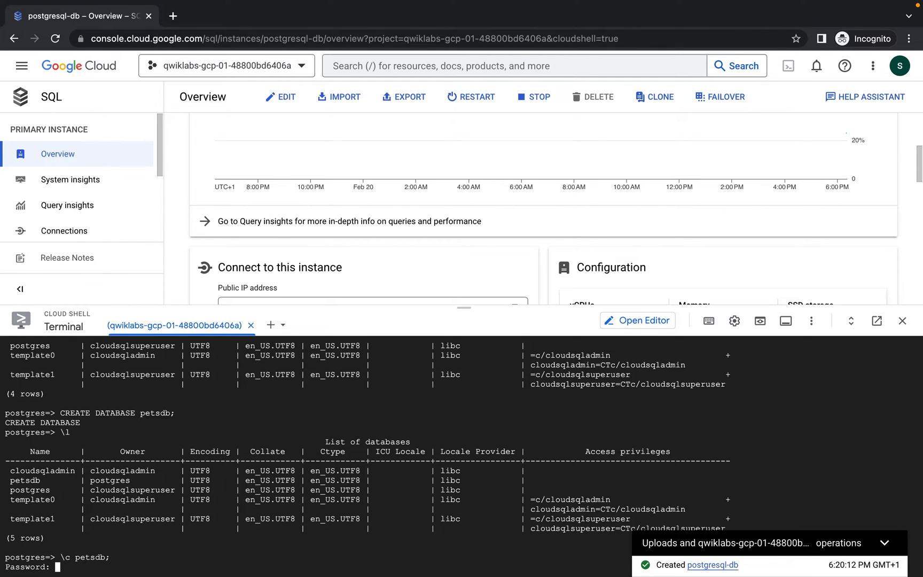
{"action": "key", "text": "Return"}
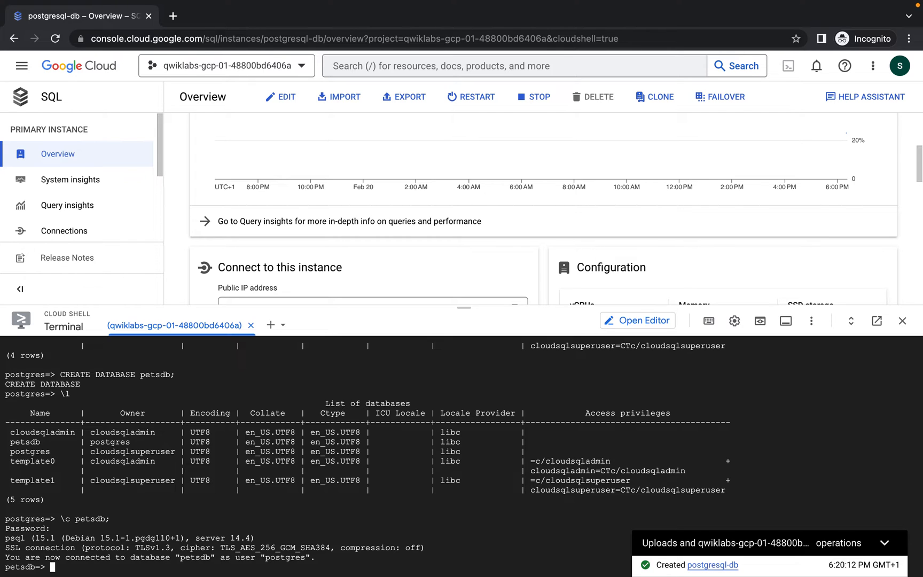
Copy the CREATE TABLE Pets command from the lab instructions
{"action": "key", "text": "ctrl+Left"}
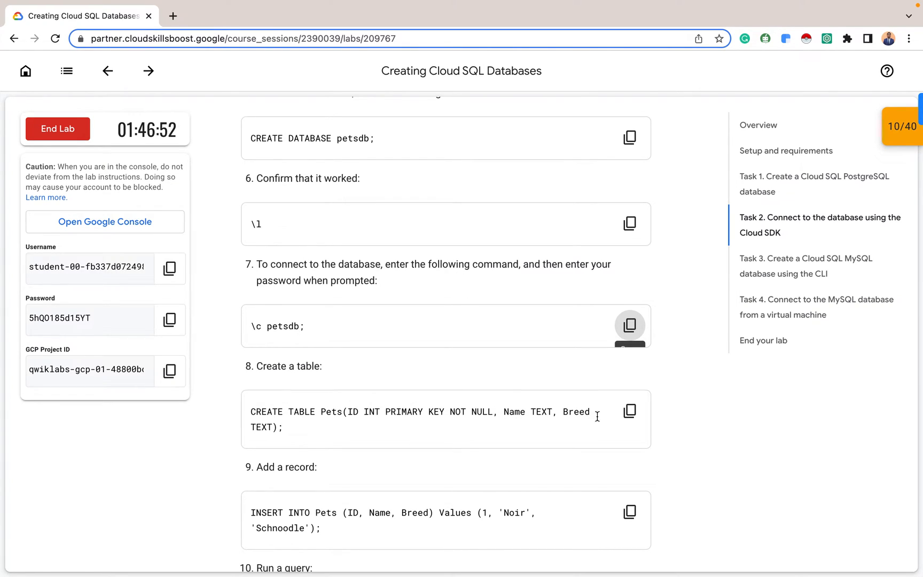
{"action": "left_click", "coordinate": [628, 410]}
{"action": "key", "text": "super+Tab"}
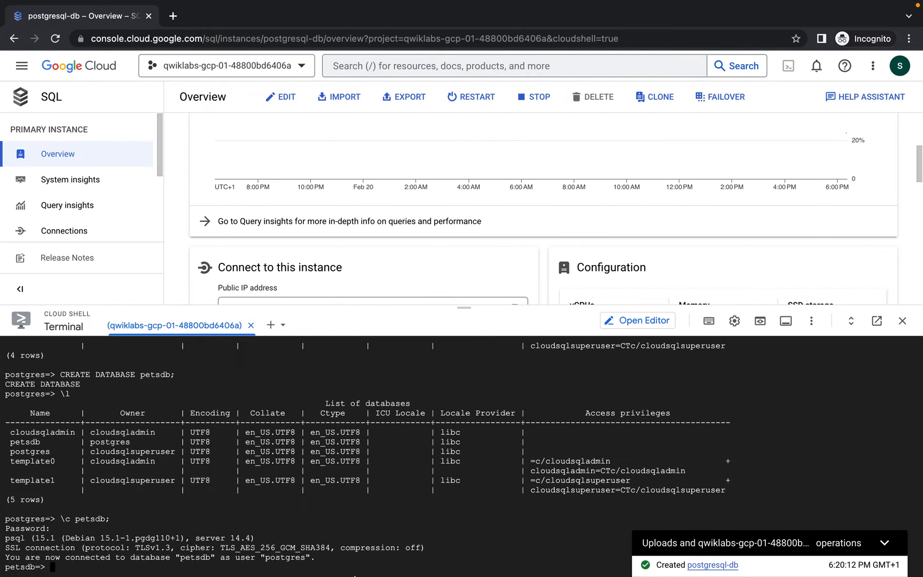
Run CREATE TABLE Pets, then select * from pets; to confirm it has no rows
{"action": "mouse_move", "coordinate": [354, 575]}
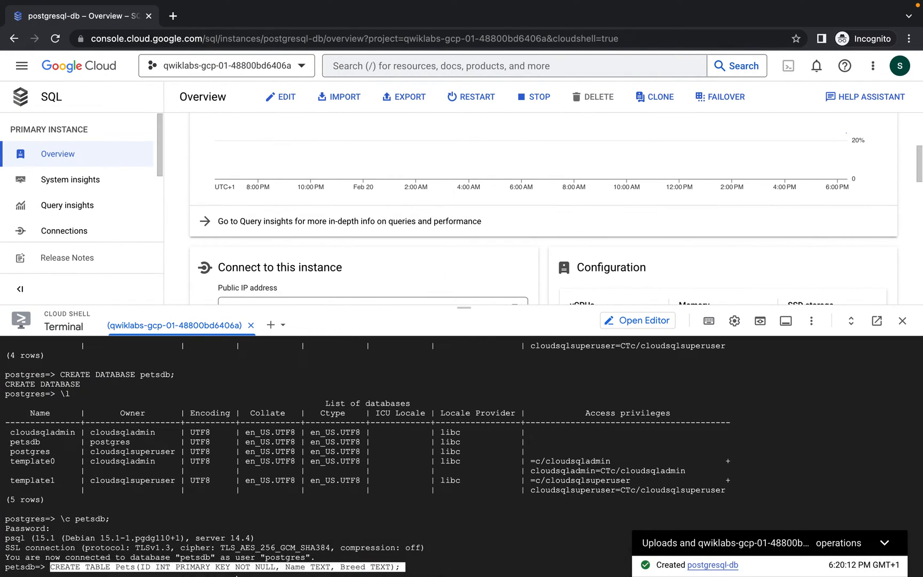
{"action": "key", "text": "Return"}
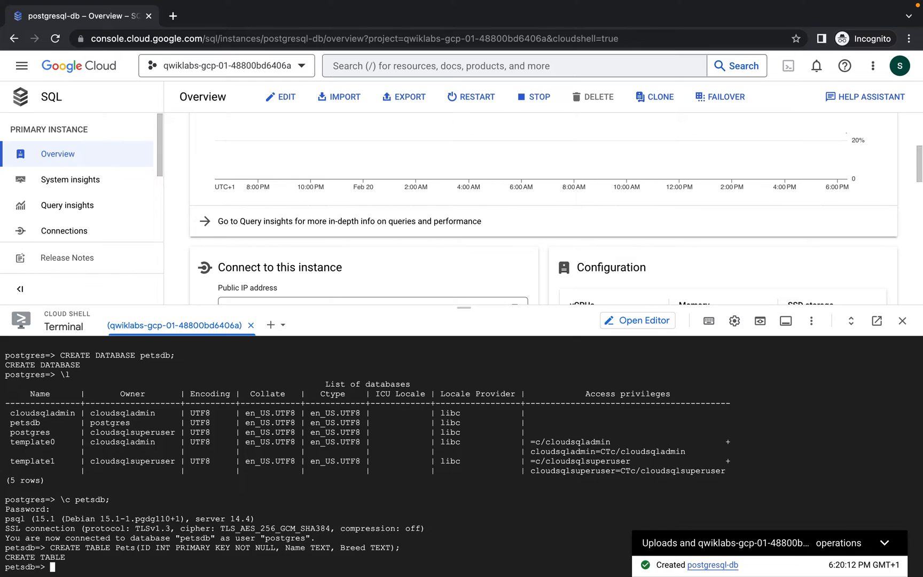
{"action": "type", "text": "select * from pets;"}
{"action": "key", "text": "Return"}
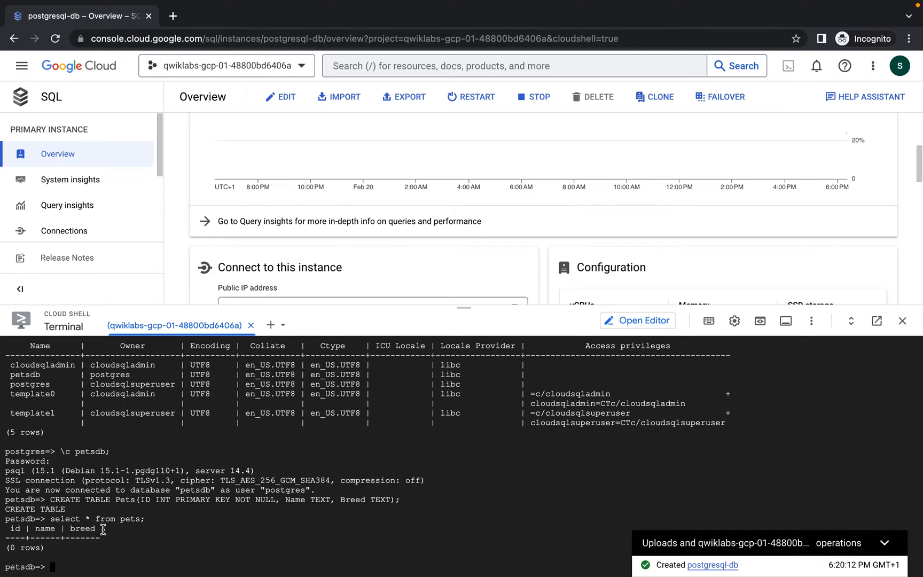
{"action": "key", "text": "ctrl+Left"}
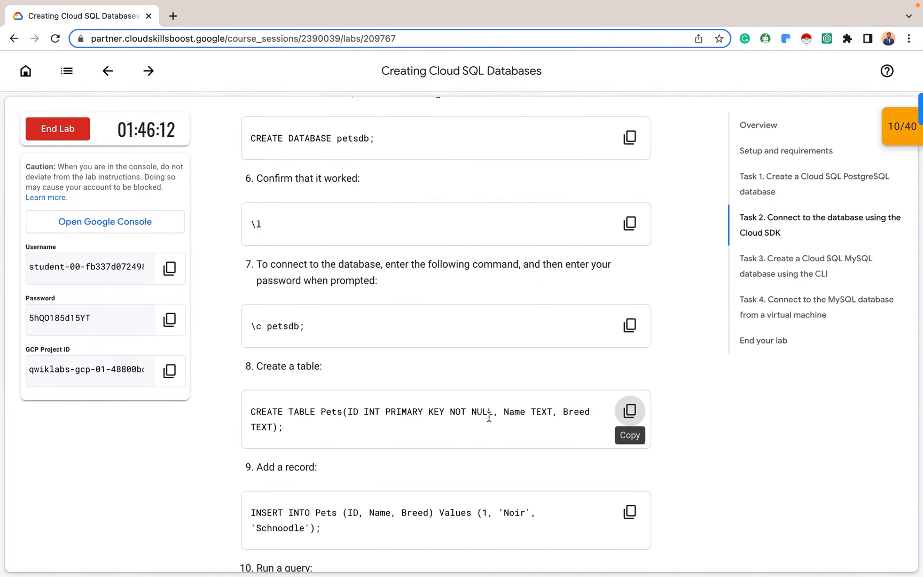
Paste the lab's INSERT statement for Noir the Schnoodle at the petsdb prompt
{"action": "scroll", "coordinate": [488, 418], "scroll_direction": "down", "scroll_amount": 4}
{"action": "left_click", "coordinate": [630, 334]}
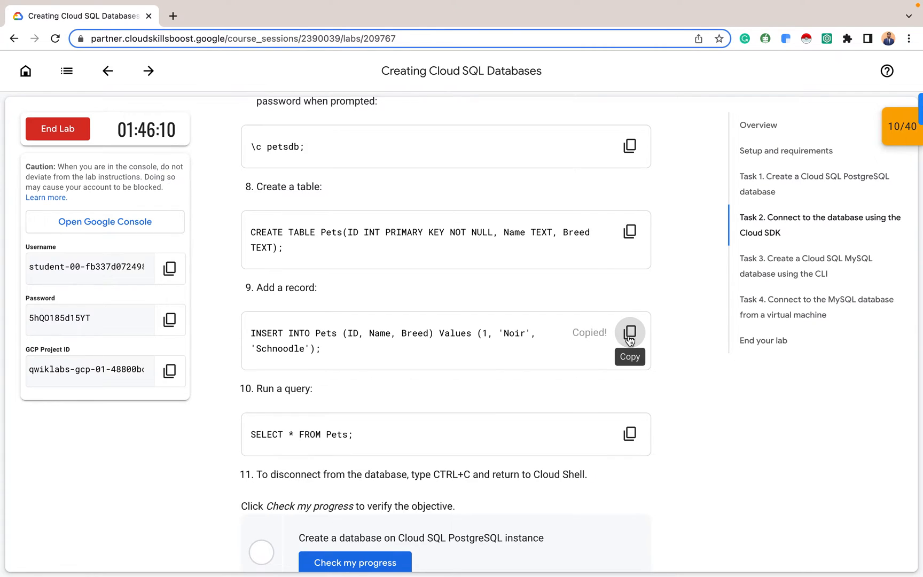
{"action": "key", "text": "ctrl+Right"}
{"action": "key", "text": "ctrl+v"}
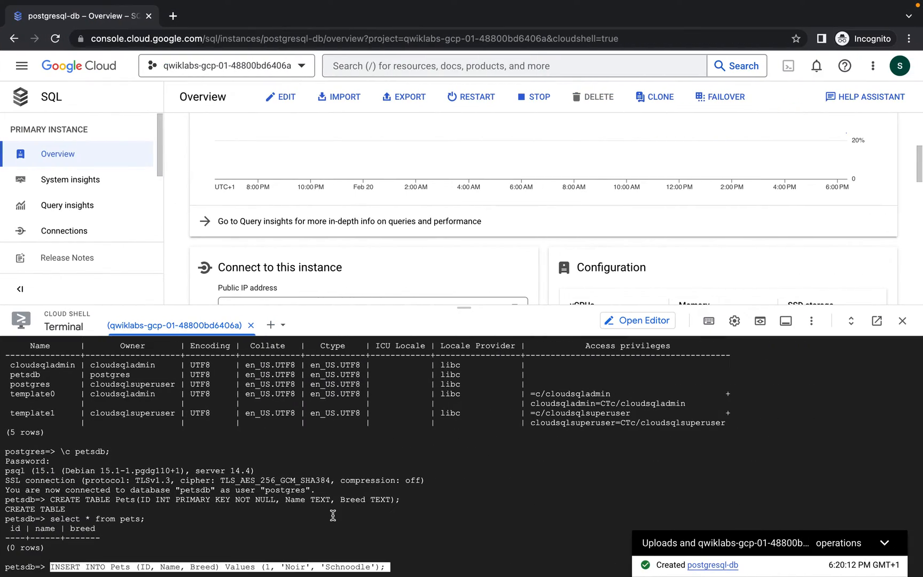
{"action": "key", "text": "Return"}
{"action": "key", "text": "Left"}
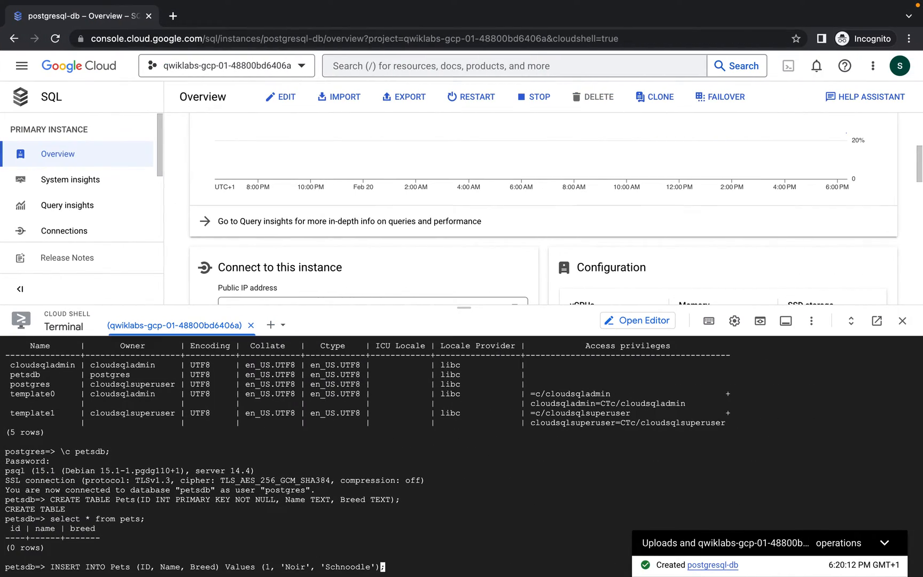
Append the record (2, 'Comment', 'subscribe') and run the INSERT
{"action": "type", "text": ",(1"}
{"action": "key", "text": "BackSpace"}
{"action": "type", "text": "2, ''"}
{"action": "key", "text": "Left"}
{"action": "type", "text": "Comment"}
{"action": "key", "text": "Right"}
{"action": "type", "text": ", ''"}
{"action": "key", "text": "Left"}
{"action": "type", "text": "subscribe"}
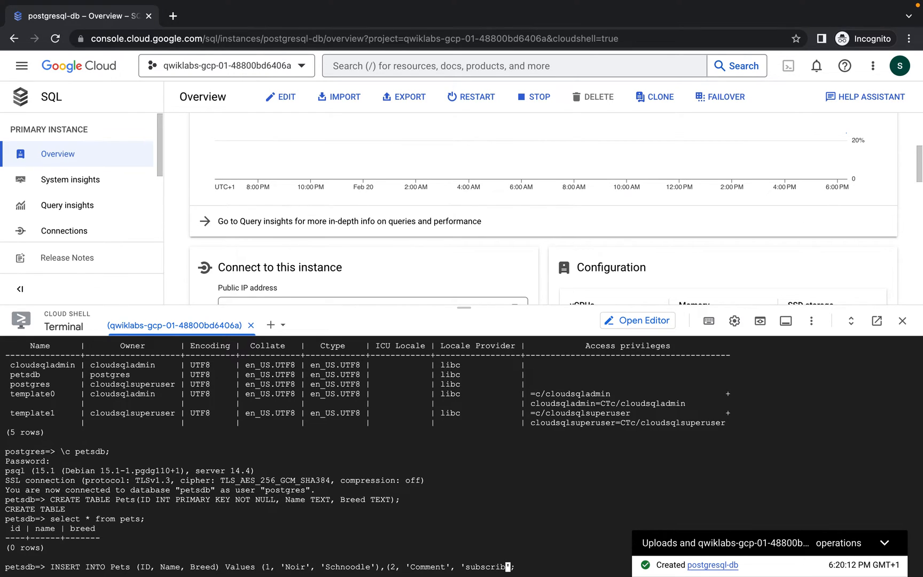
{"action": "key", "text": "Right"}
{"action": "type", "text": ")"}
{"action": "key", "text": "Right"}
{"action": "key", "text": "Return"}
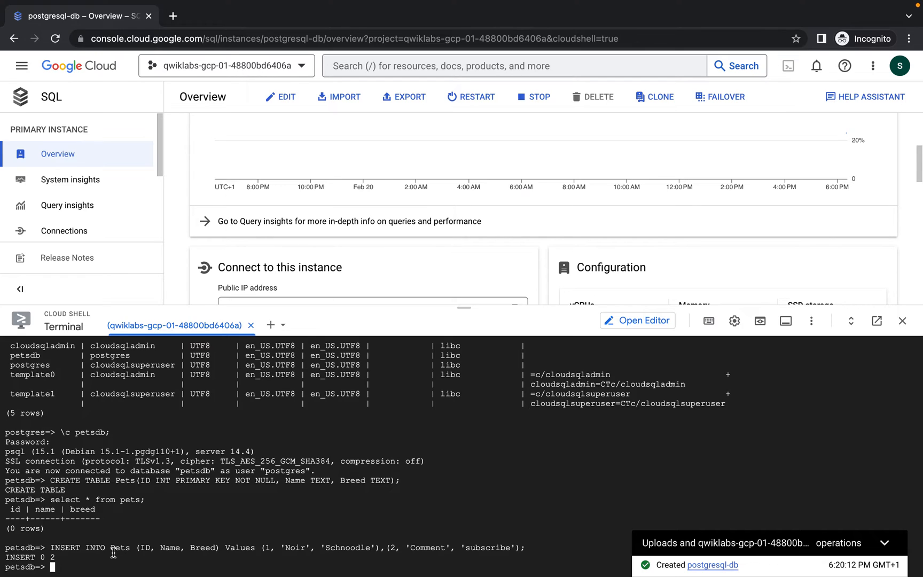
Rerun select * from pets; to confirm both rows, then exit psql with Ctrl+C
{"action": "key", "text": "Up"}
{"action": "key", "text": "Up"}
{"action": "key", "text": "Return"}
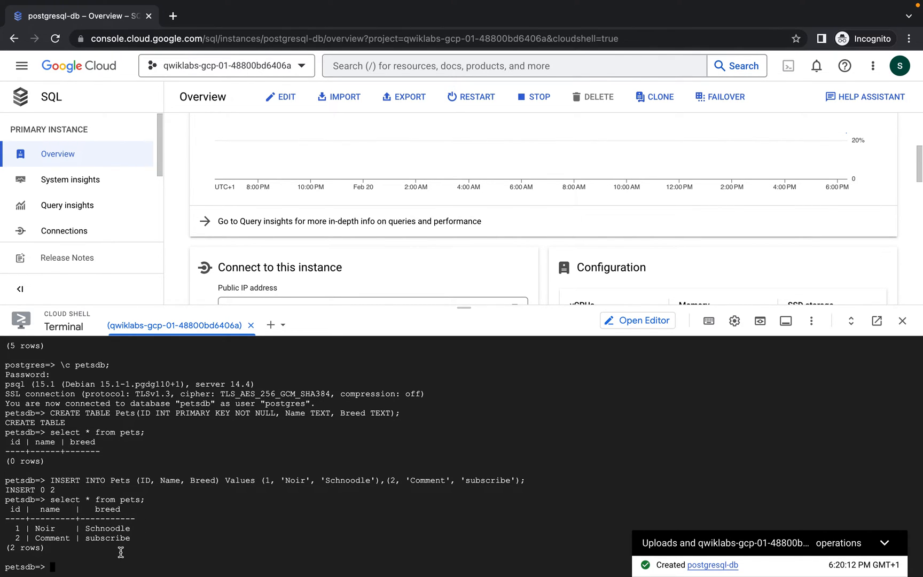
{"action": "key", "text": "ctrl+Left"}
{"action": "scroll", "coordinate": [411, 451], "scroll_direction": "down", "scroll_amount": 2}
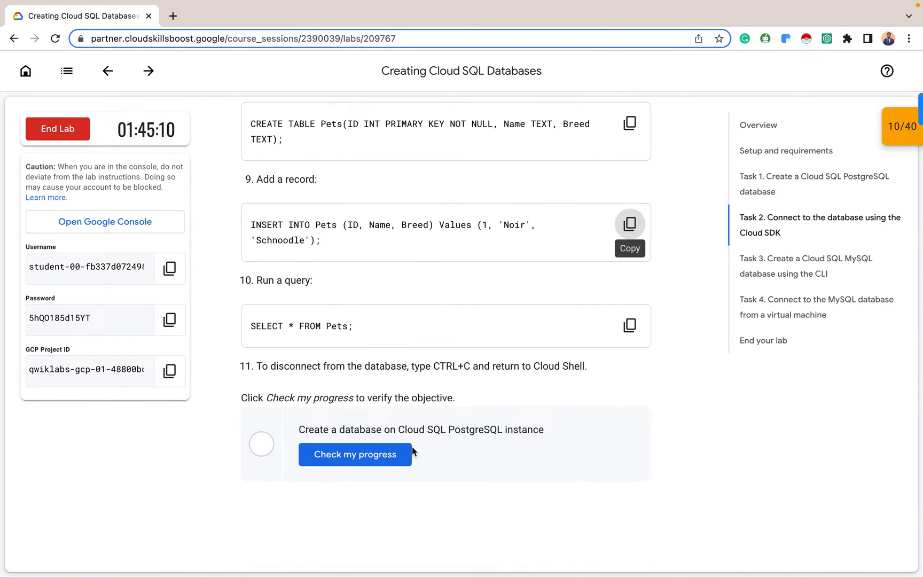
{"action": "key", "text": "ctrl+Right"}
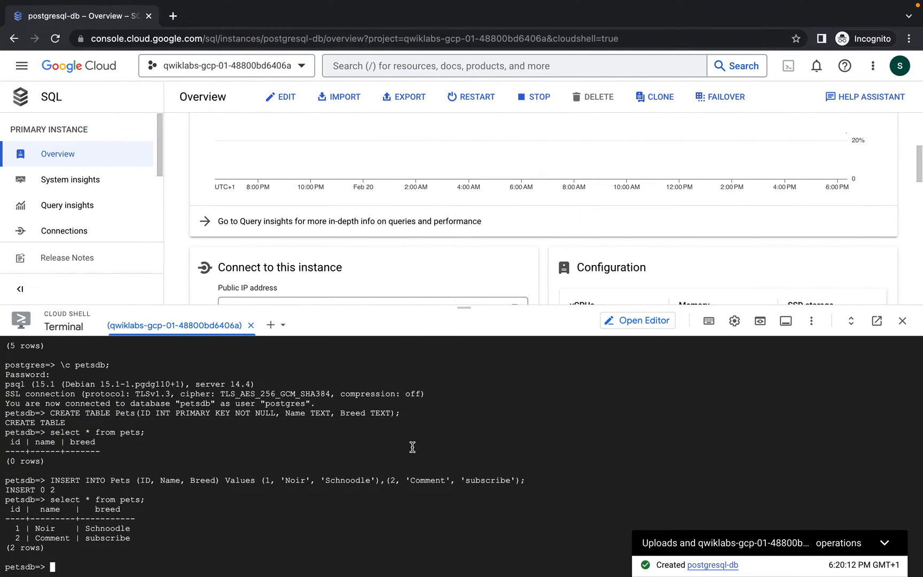
{"action": "key", "text": "ctrl+c"}
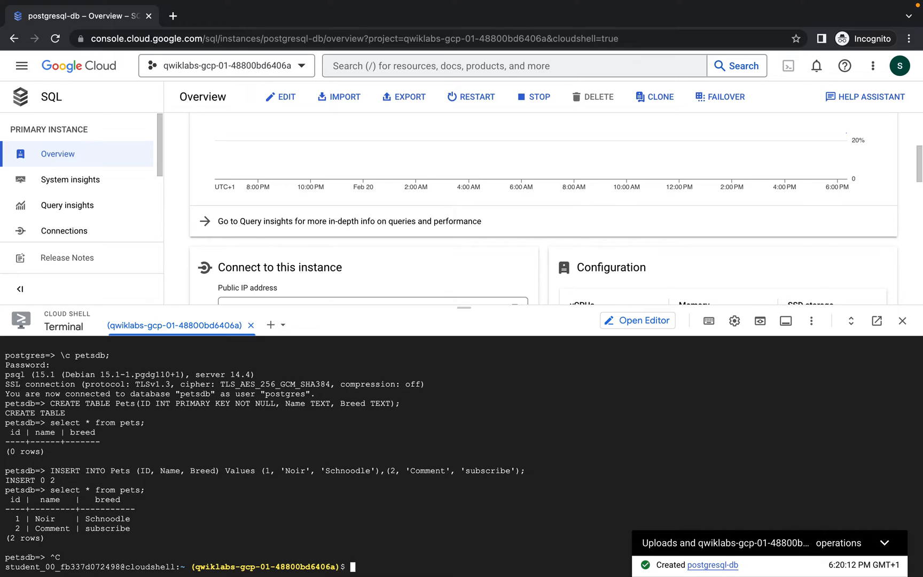
Confirm the PostgreSQL task is complete, then copy Task 3's gcloud sql instances create mysql-db command
{"action": "key", "text": "super+grave"}
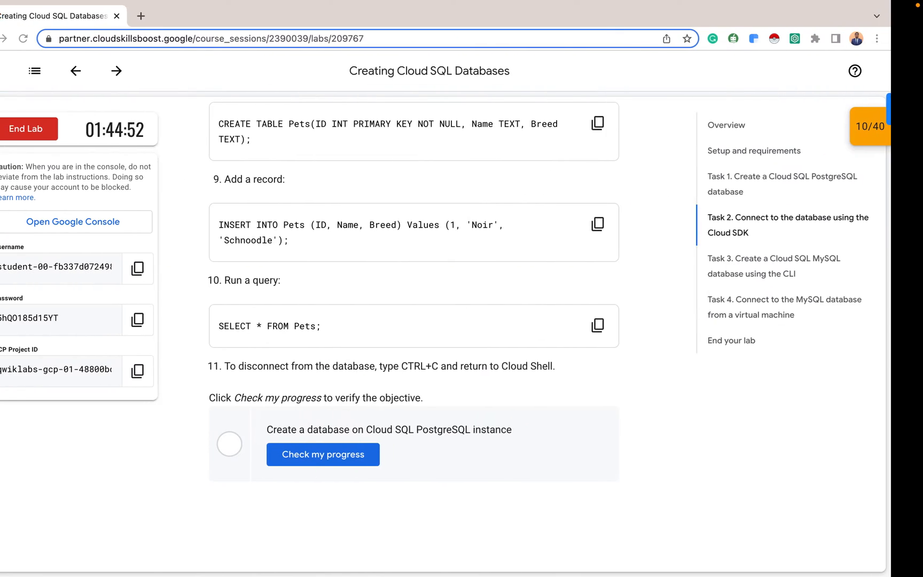
{"action": "left_click", "coordinate": [361, 456]}
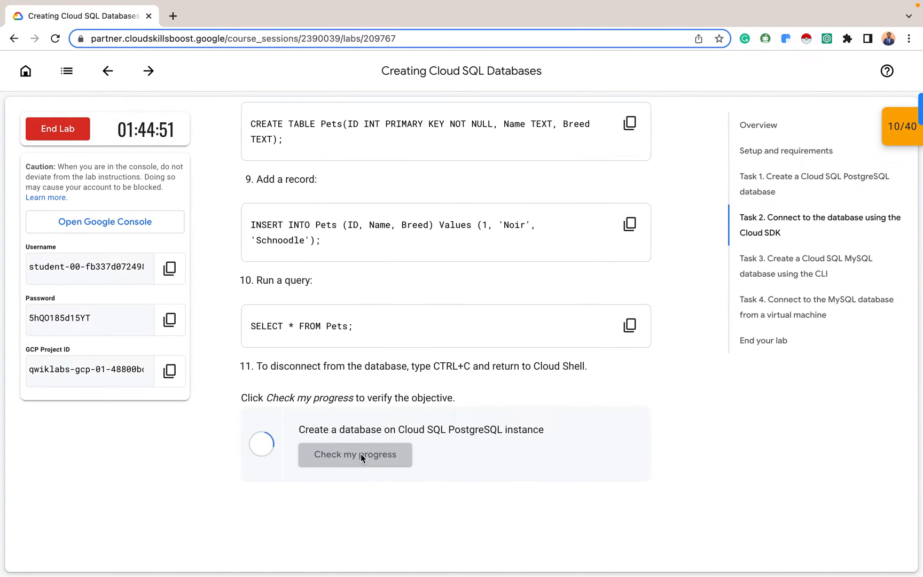
{"action": "scroll", "coordinate": [361, 453], "scroll_direction": "down", "scroll_amount": 9}
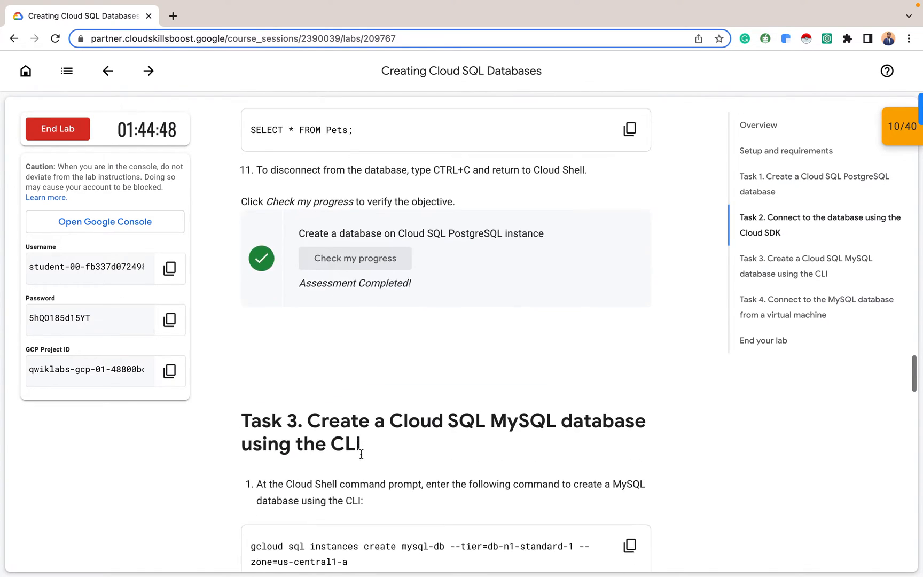
{"action": "scroll", "coordinate": [361, 457], "scroll_direction": "down", "scroll_amount": 1}
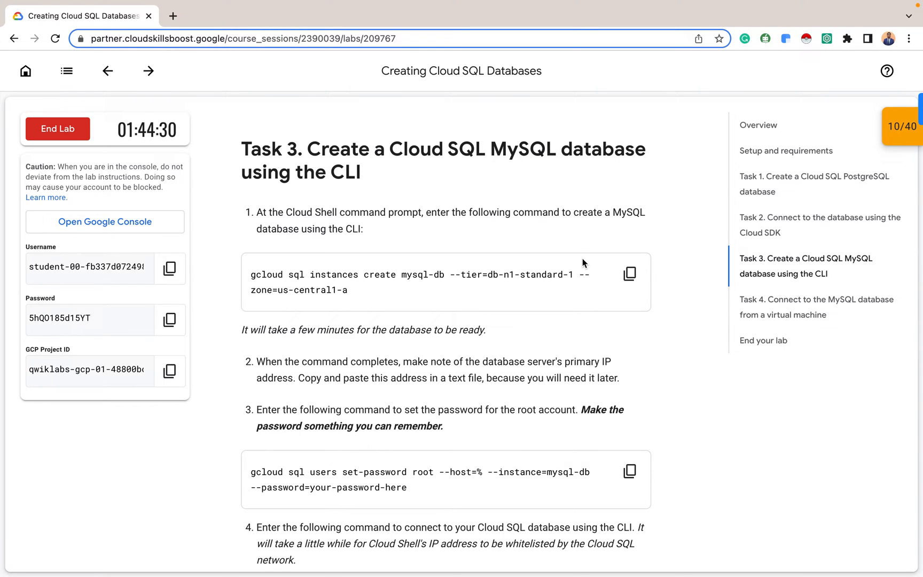
{"action": "left_click", "coordinate": [629, 277]}
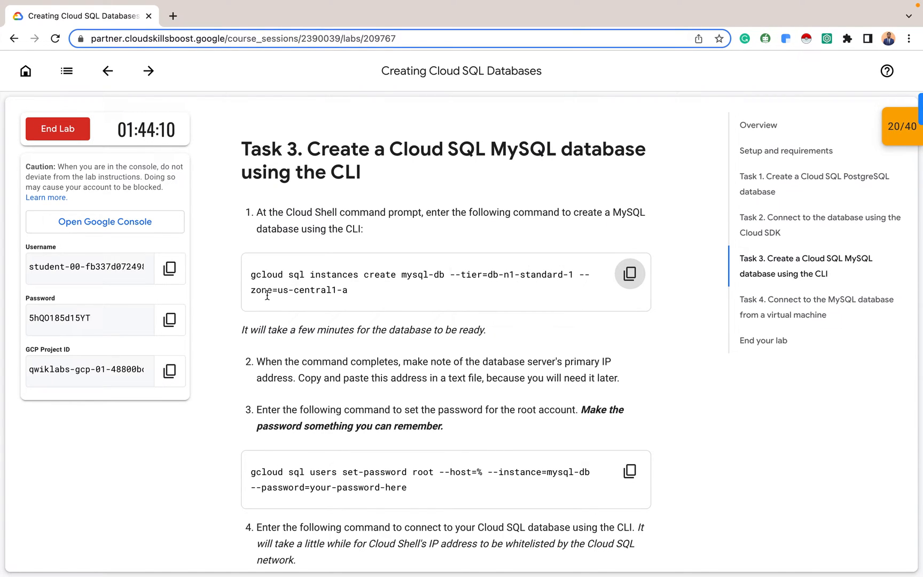
Create mysql-db (db-n1-standard-1, us-central1-a) from Cloud Shell and select primary IP 34.172.173.158
{"action": "left_click", "coordinate": [630, 274]}
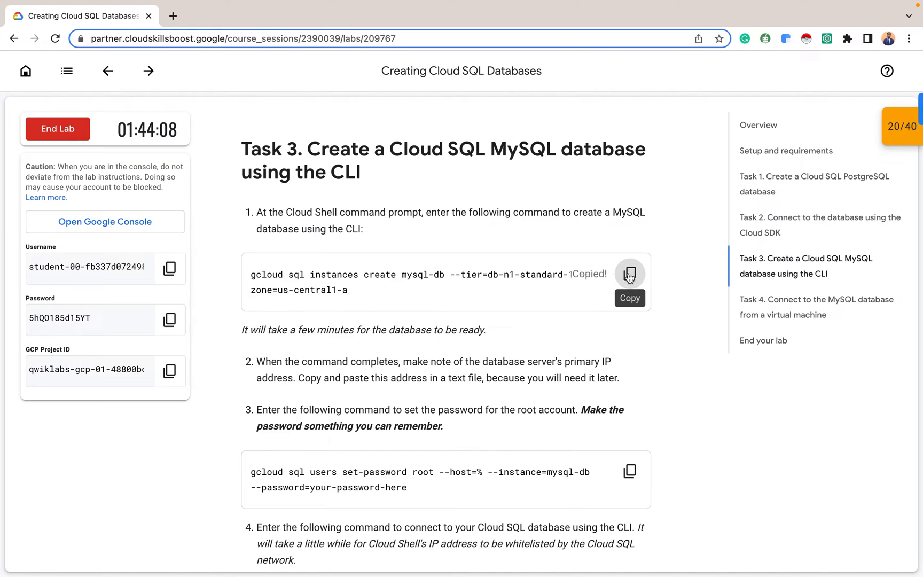
{"action": "key", "text": "ctrl+Right"}
{"action": "key", "text": "super+v"}
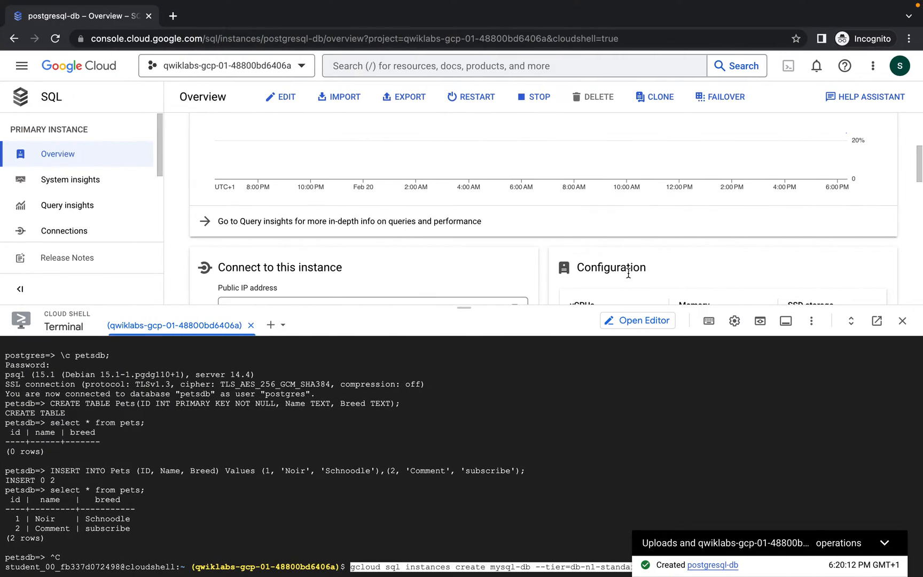
{"action": "key", "text": "Right"}
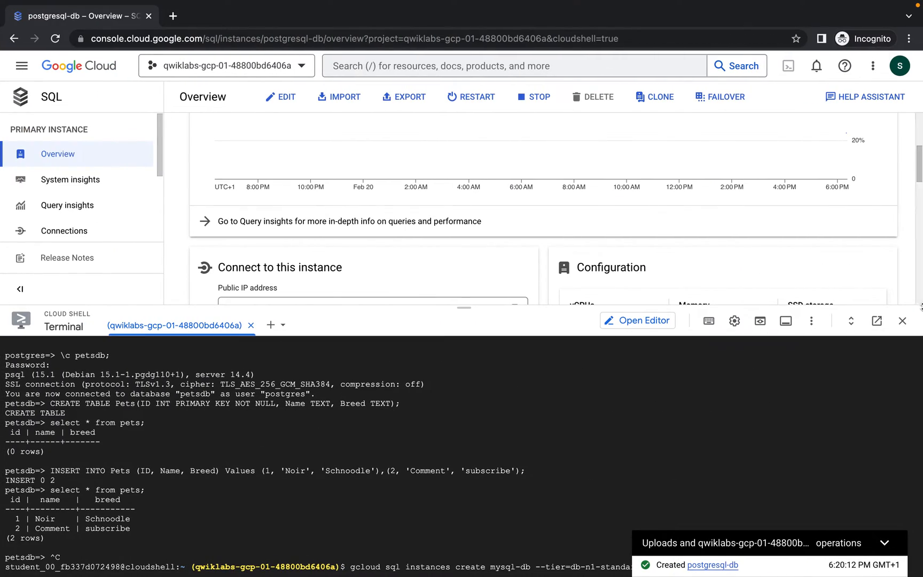
{"action": "left_click", "coordinate": [885, 541]}
{"action": "left_click", "coordinate": [771, 565]}
{"action": "key", "text": "Return"}
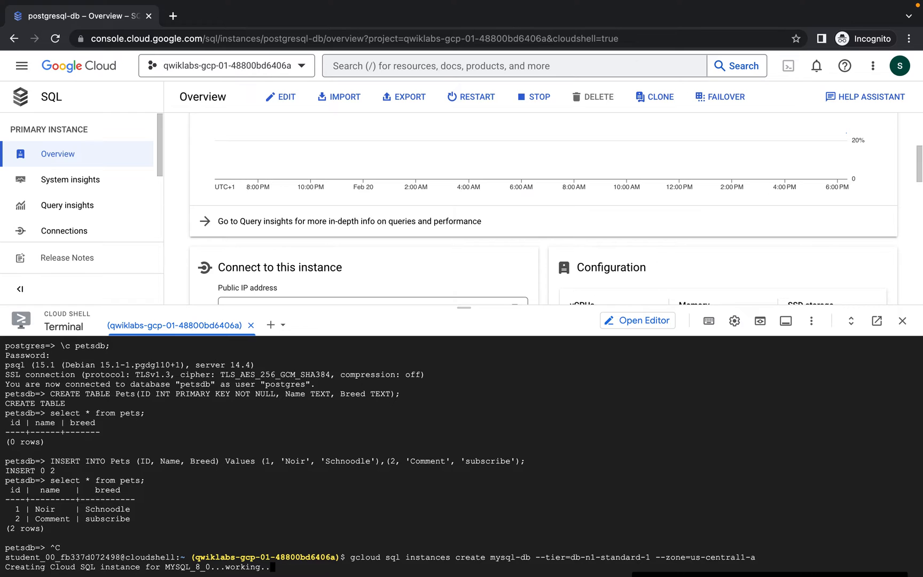
{"action": "key", "text": "ctrl+Left"}
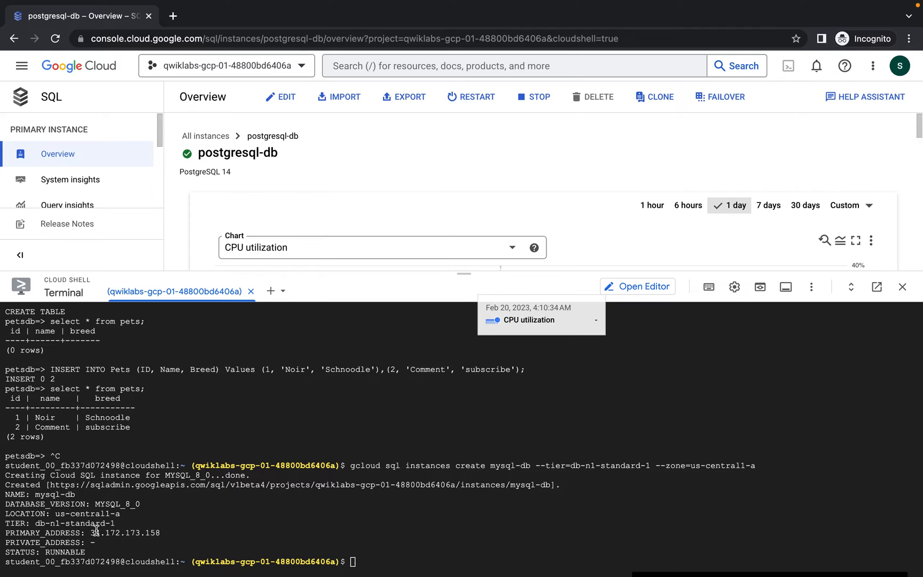
{"action": "left_click_drag", "start_coordinate": [90, 532], "coordinate": [161, 532]}
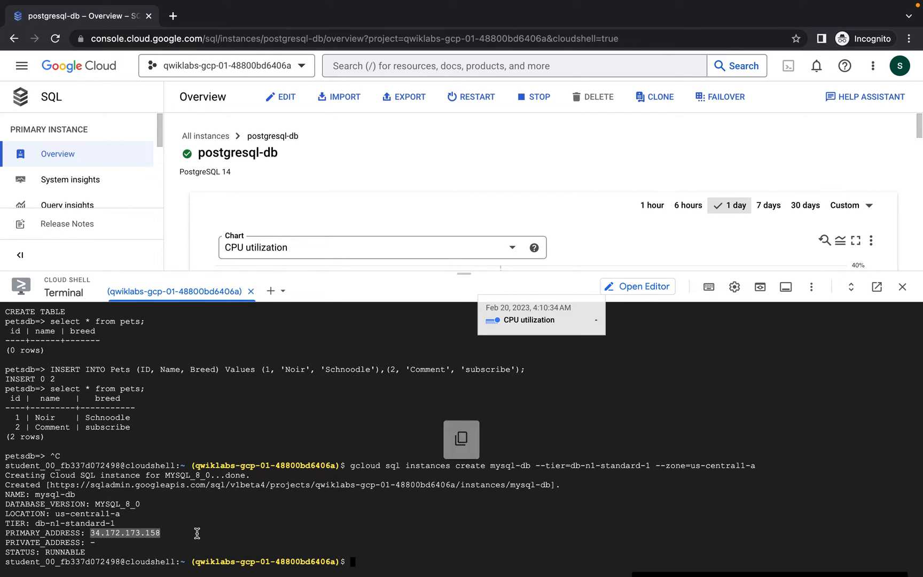
Paste the IP 34.172.173.158 into a new browser tab without submitting it
{"action": "left_click", "coordinate": [177, 21]}
{"action": "key", "text": "super+v"}
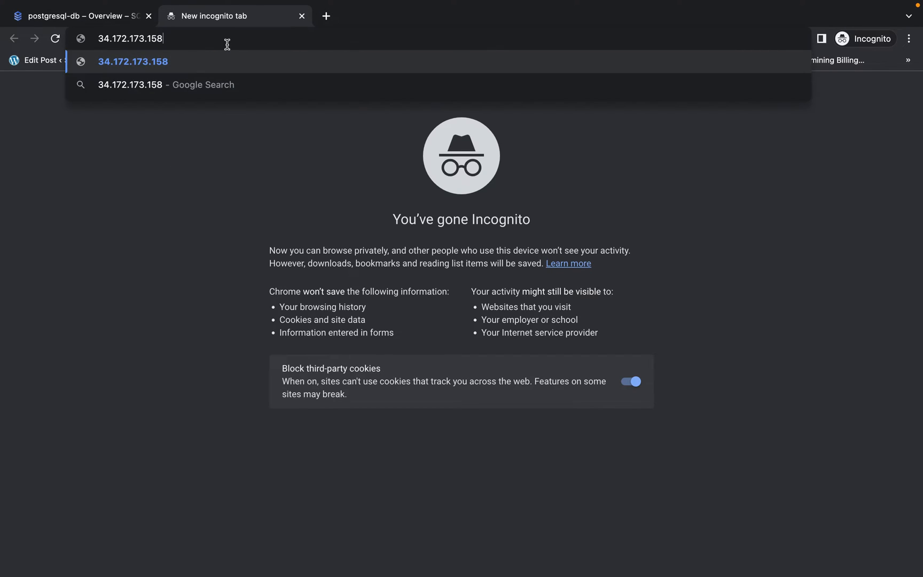
{"action": "left_click", "coordinate": [646, 157]}
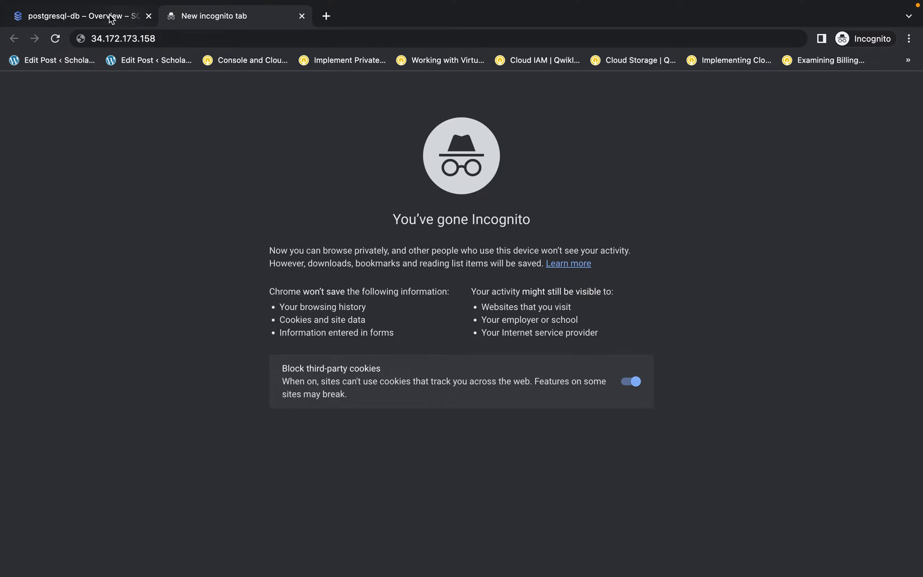
Open the All instances list to see mysql-db next to postgresql-db
{"action": "left_click", "coordinate": [113, 20]}
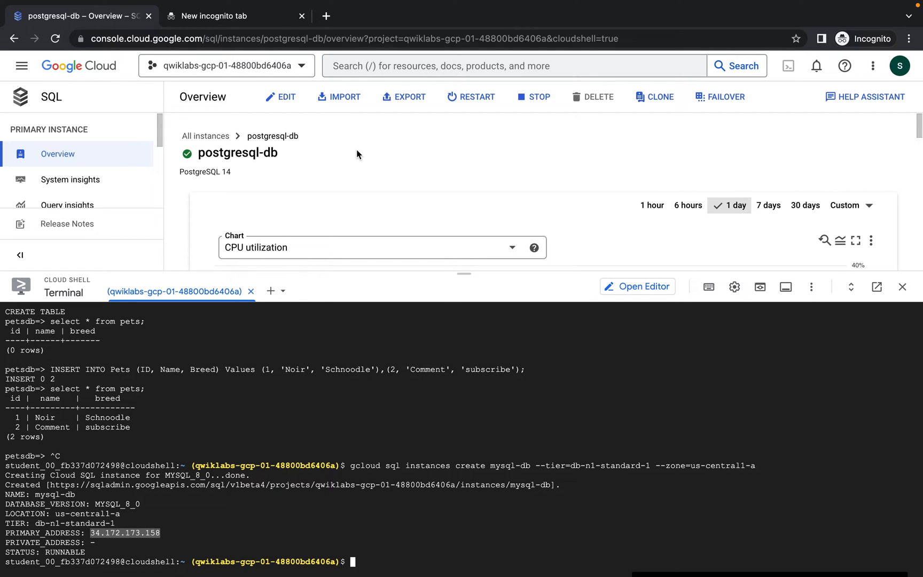
{"action": "left_click", "coordinate": [214, 137]}
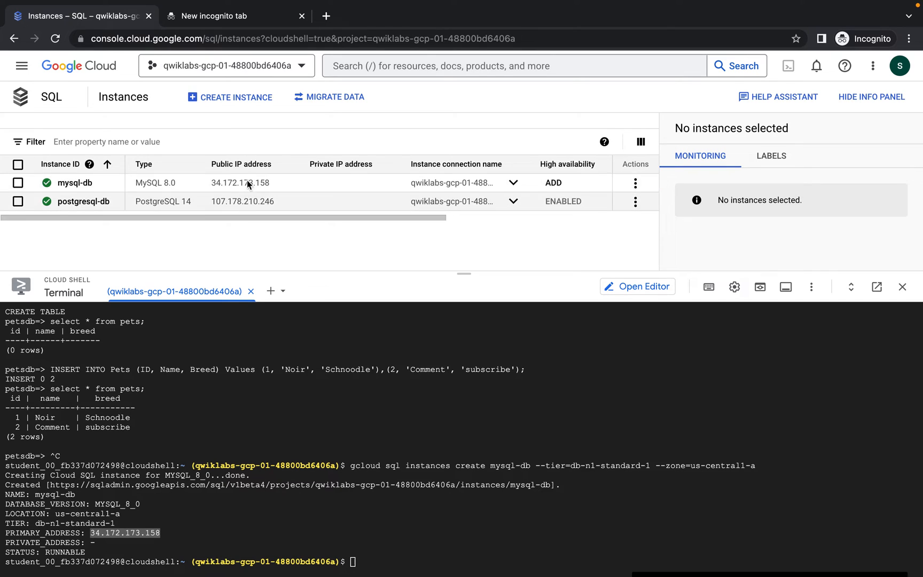
{"action": "left_click", "coordinate": [284, 530]}
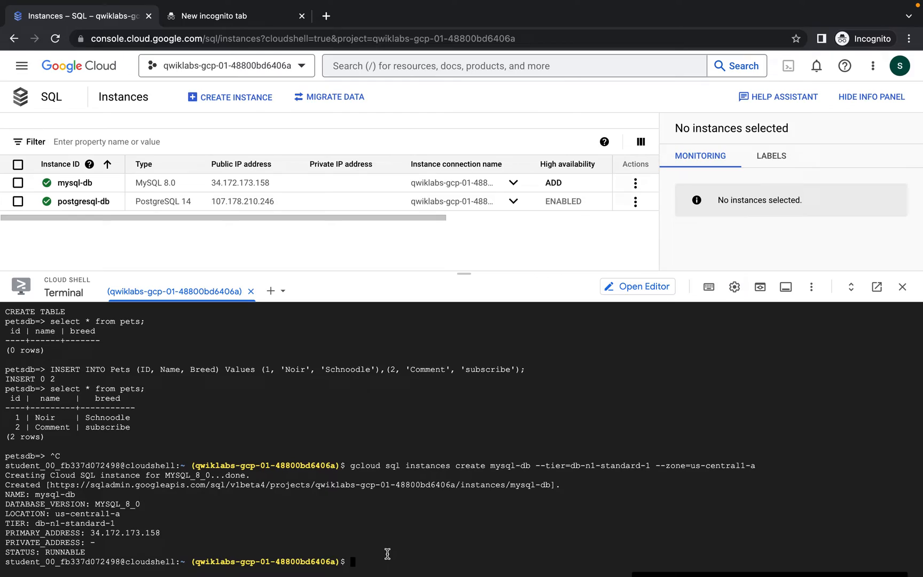
{"action": "key", "text": "ctrl+Left"}
Run the lab's set-password command in Cloud Shell with a new root password for mysql-db
{"action": "scroll", "coordinate": [499, 365], "scroll_direction": "down", "scroll_amount": 2}
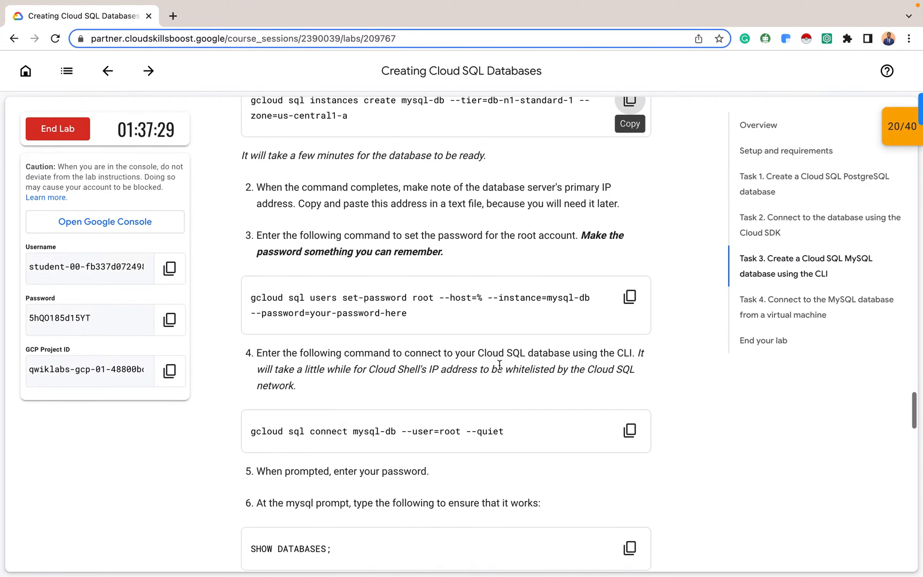
{"action": "scroll", "coordinate": [499, 364], "scroll_direction": "up", "scroll_amount": 1}
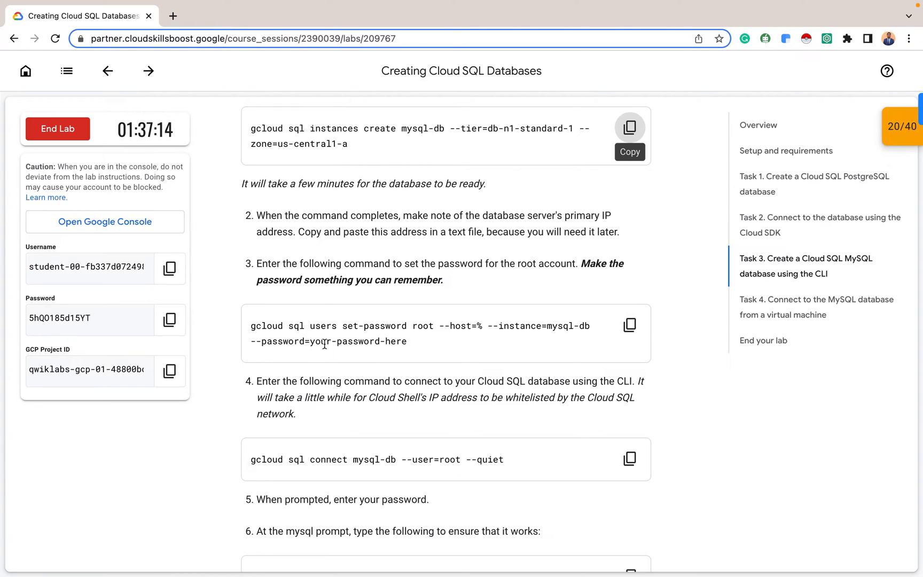
{"action": "left_click", "coordinate": [637, 329]}
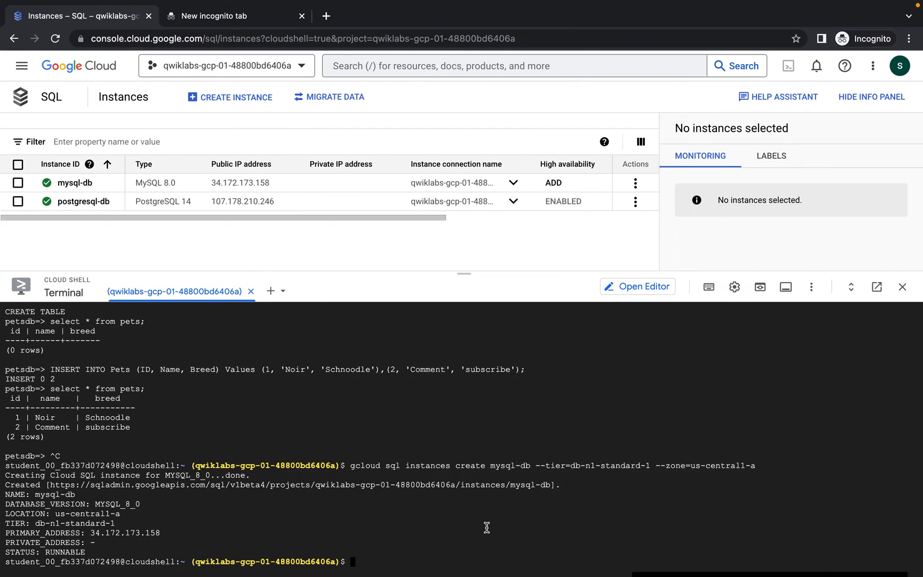
{"action": "key", "text": "ctrl+v"}
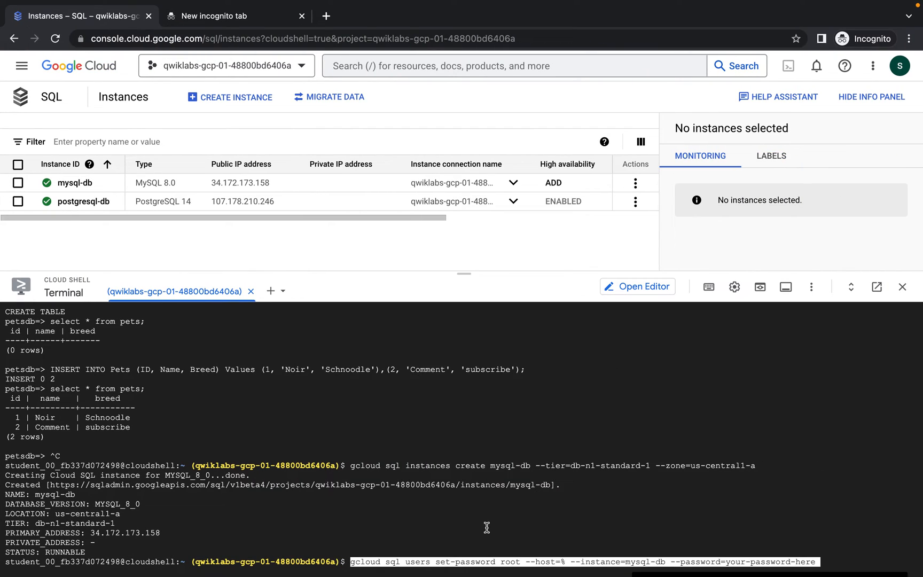
{"action": "key", "text": "BackSpace"}
{"action": "key", "text": "BackSpace"}
{"action": "key", "text": "BackSpace"}
{"action": "key", "text": "BackSpace"}
{"action": "key", "text": "BackSpace"}
{"action": "key", "text": "BackSpace"}
{"action": "key", "text": "BackSpace"}
{"action": "key", "text": "BackSpace"}
{"action": "key", "text": "BackSpace"}
{"action": "key", "text": "BackSpace"}
{"action": "key", "text": "BackSpace"}
{"action": "key", "text": "BackSpace"}
{"action": "key", "text": "BackSpace"}
{"action": "key", "text": "BackSpace"}
{"action": "key", "text": "BackSpace"}
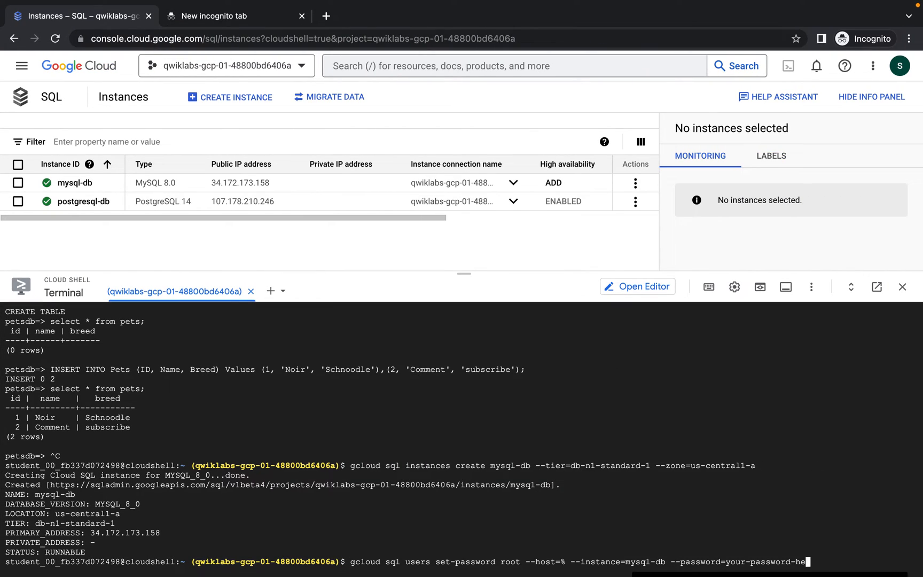
{"action": "key", "text": "BackSpace"}
{"action": "key", "text": "BackSpace"}
{"action": "key", "text": "BackSpace"}
{"action": "key", "text": "Return"}
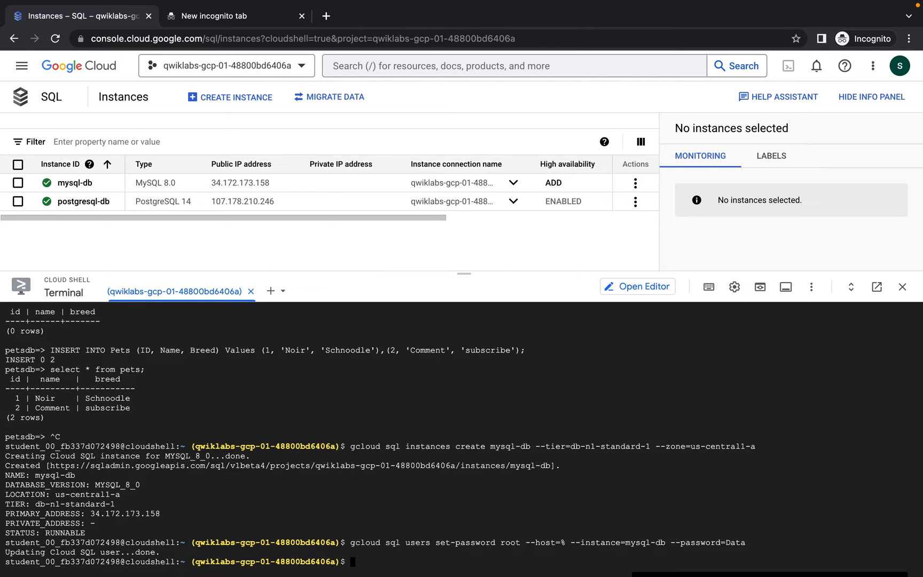
{"action": "key", "text": "ctrl+Left"}
Run 'gcloud sql connect mysql-db --user=root --quiet' in Cloud Shell and log in with the root password
{"action": "scroll", "coordinate": [494, 409], "scroll_direction": "down", "scroll_amount": 1}
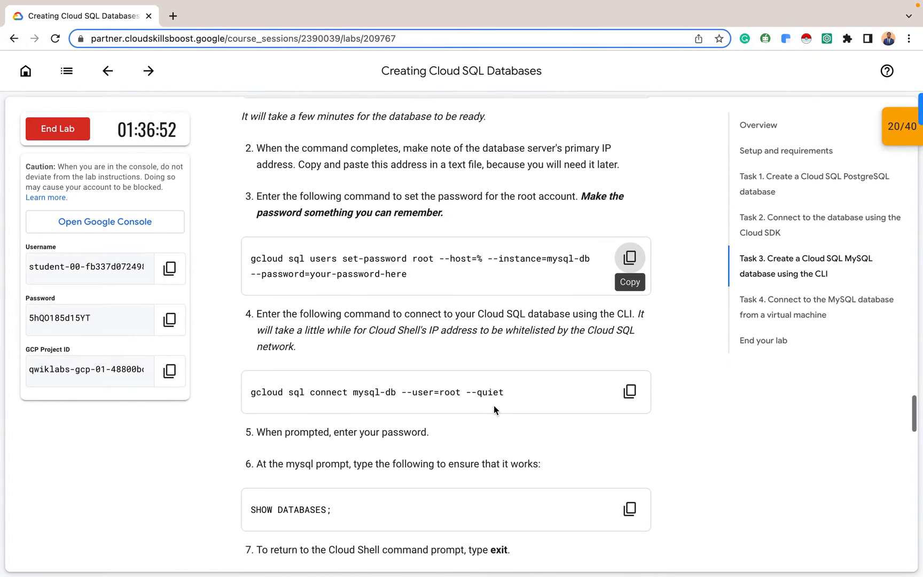
{"action": "scroll", "coordinate": [494, 410], "scroll_direction": "down", "scroll_amount": 1}
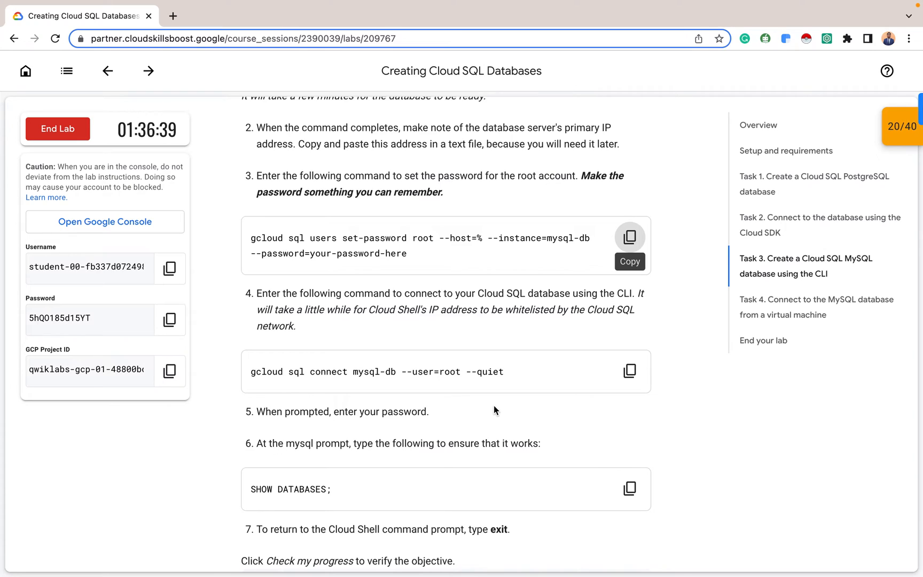
{"action": "left_click", "coordinate": [630, 371]}
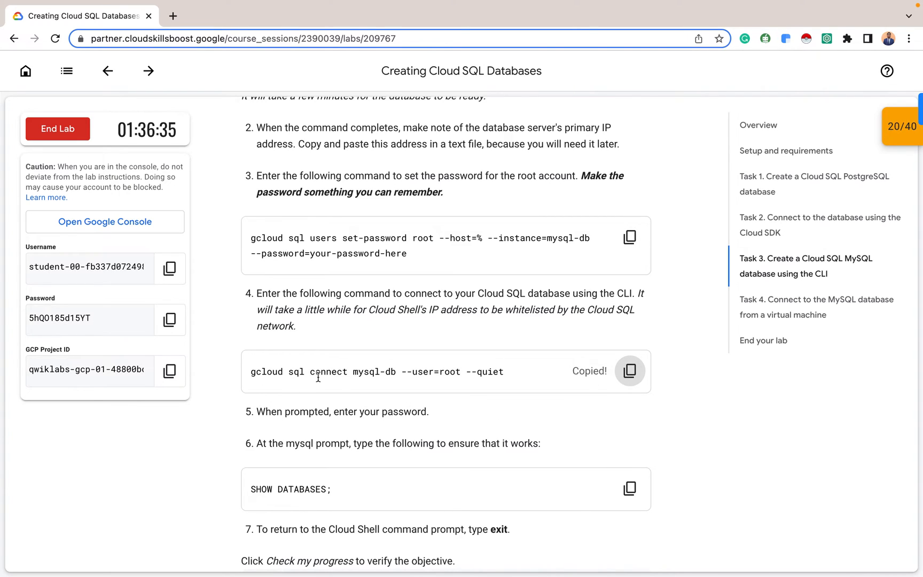
{"action": "left_click_drag", "start_coordinate": [352, 372], "coordinate": [472, 371]}
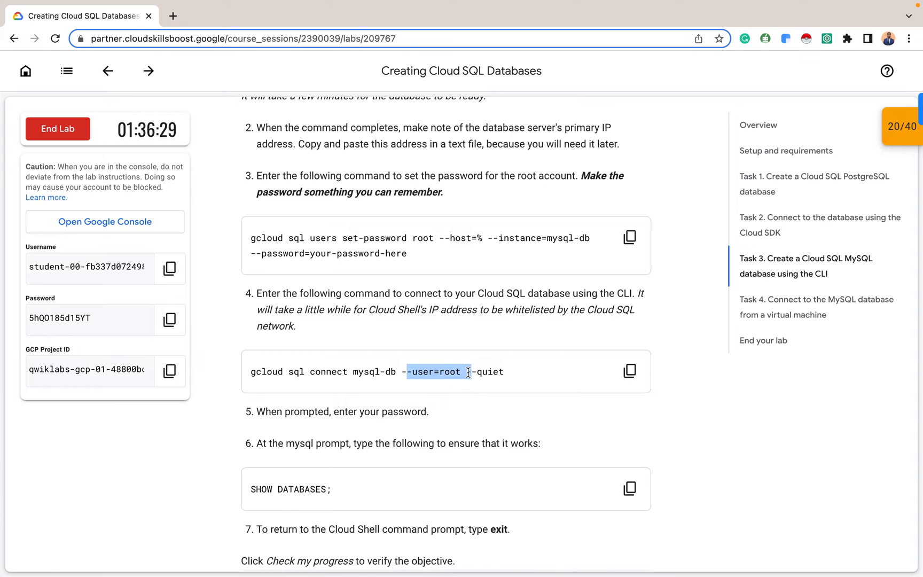
{"action": "left_click", "coordinate": [630, 384]}
{"action": "left_click", "coordinate": [689, 374]}
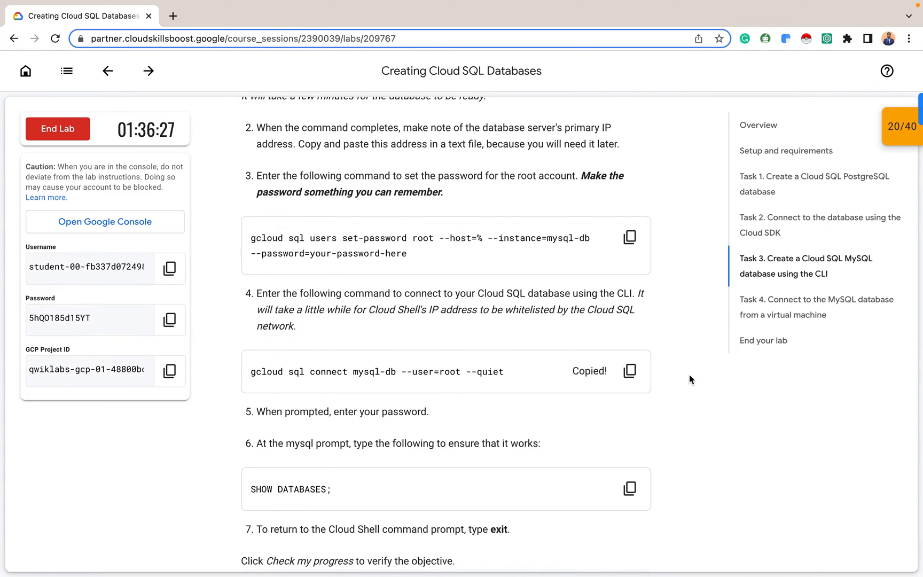
{"action": "key", "text": "ctrl+Right"}
{"action": "key", "text": "super+v"}
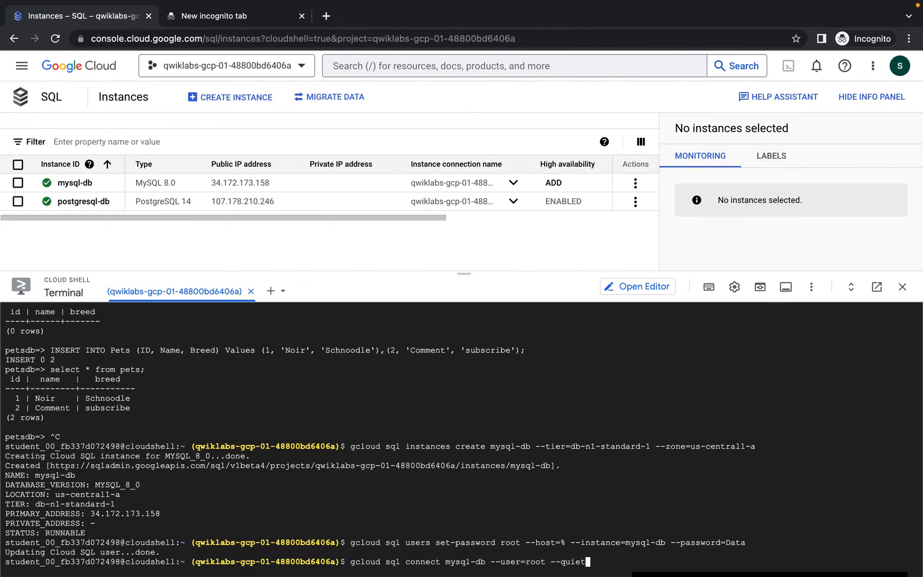
{"action": "key", "text": "Return"}
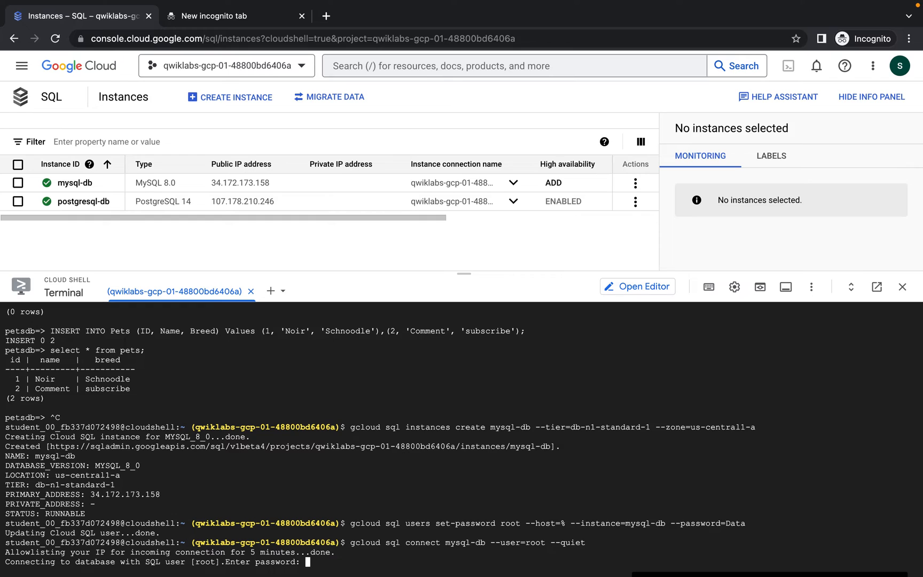
{"action": "key", "text": "Return"}
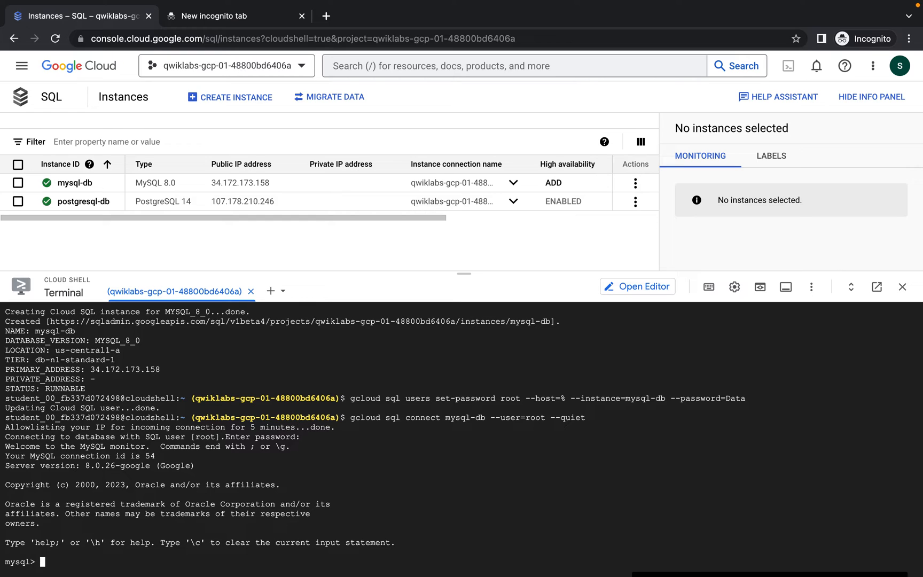
List the existing MySQL databases with 'show databases;', fixing the initial typo
{"action": "type", "text": "show database;"}
{"action": "key", "text": "Return"}
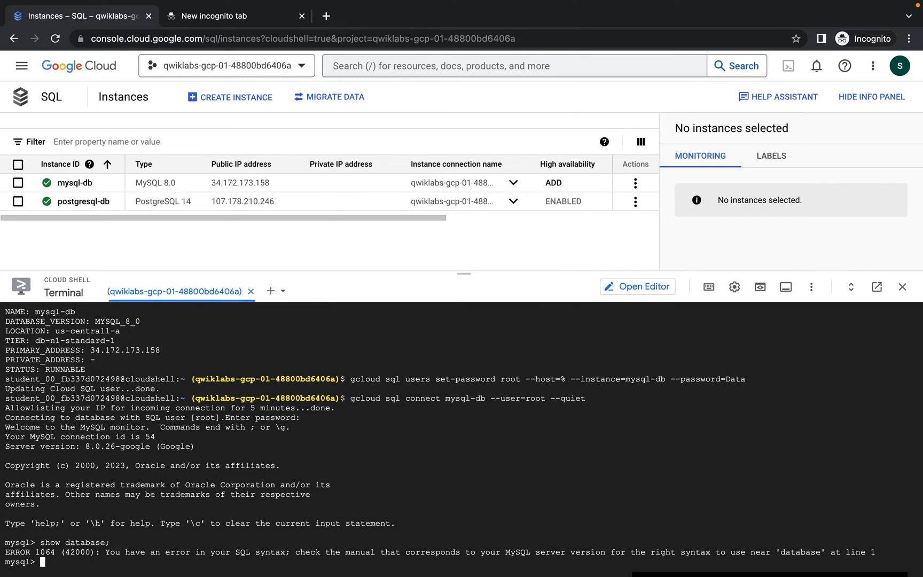
{"action": "key", "text": "Up"}
{"action": "key", "text": "Left"}
{"action": "type", "text": "s"}
{"action": "key", "text": "Return"}
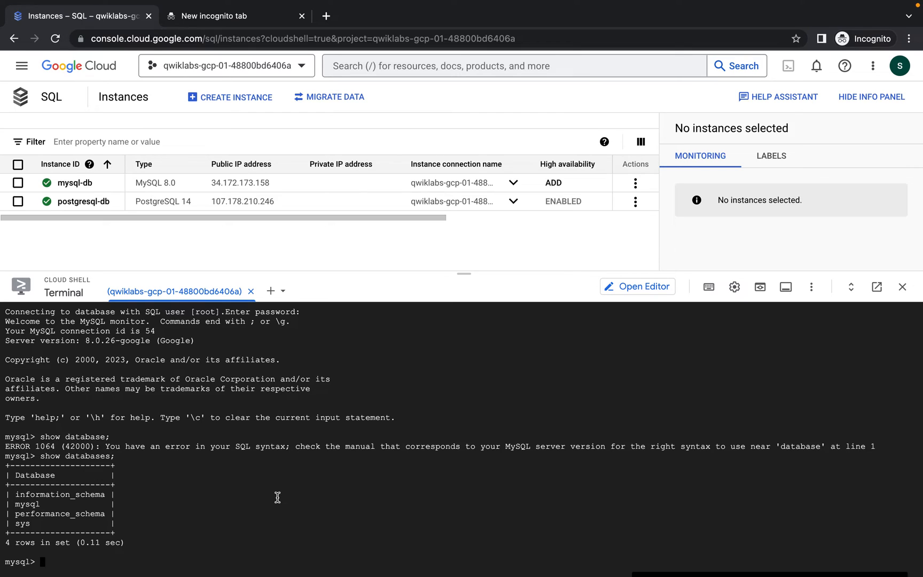
Create the engr_krooozy database and retype 'show databases;' to recheck the list
{"action": "type", "text": "create databse engr_kroo"}
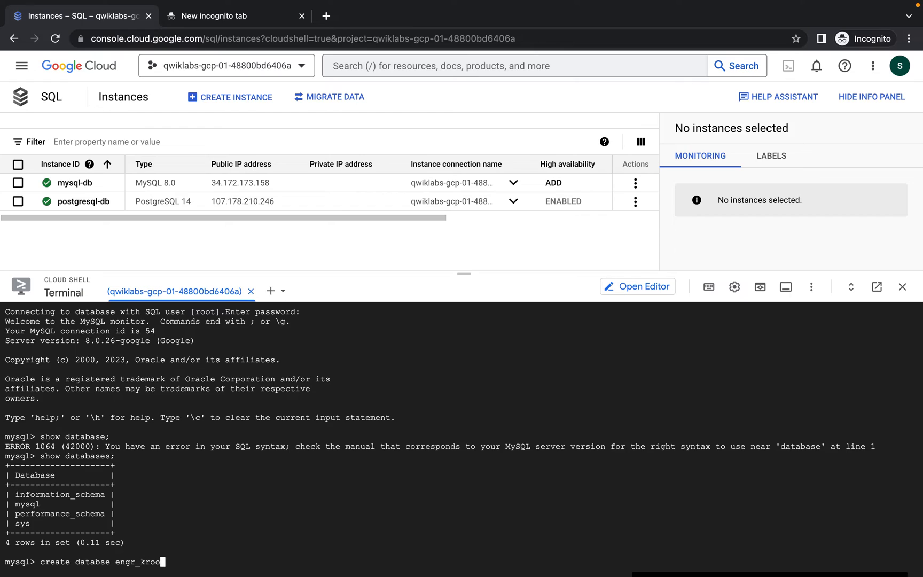
{"action": "type", "text": "ozy:"}
{"action": "key", "text": "BackSpace"}
{"action": "type", "text": ";"}
{"action": "key", "text": "Return"}
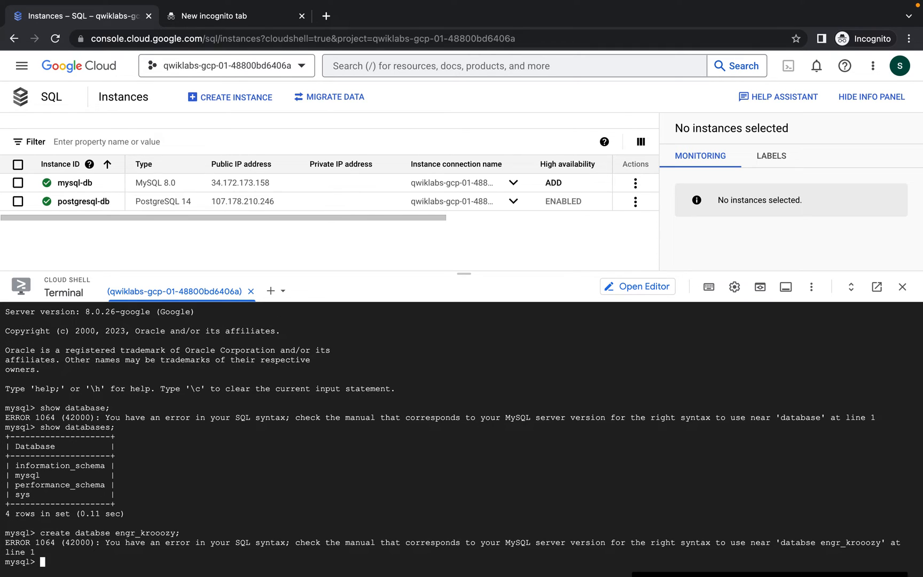
{"action": "type", "text": "create database engr_kr"}
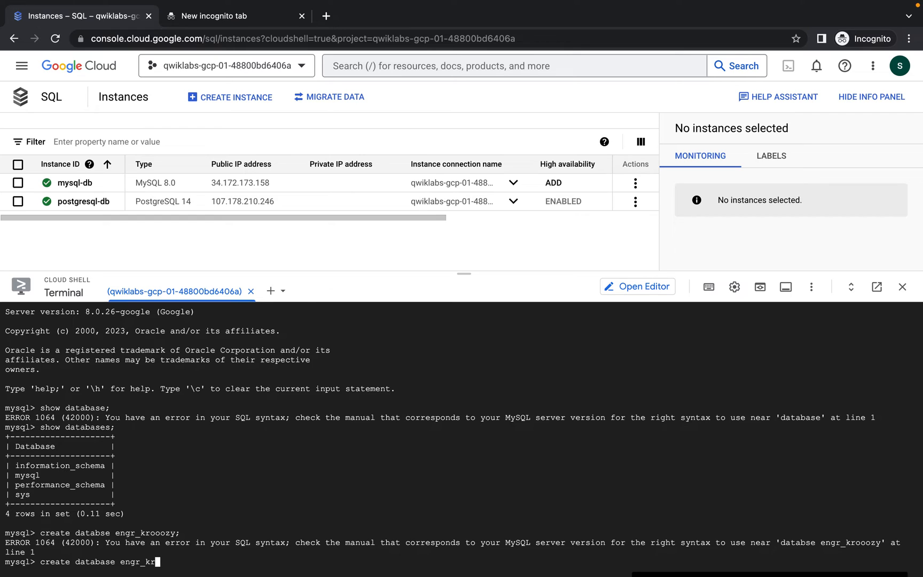
{"action": "type", "text": "ooozy;"}
{"action": "key", "text": "Return"}
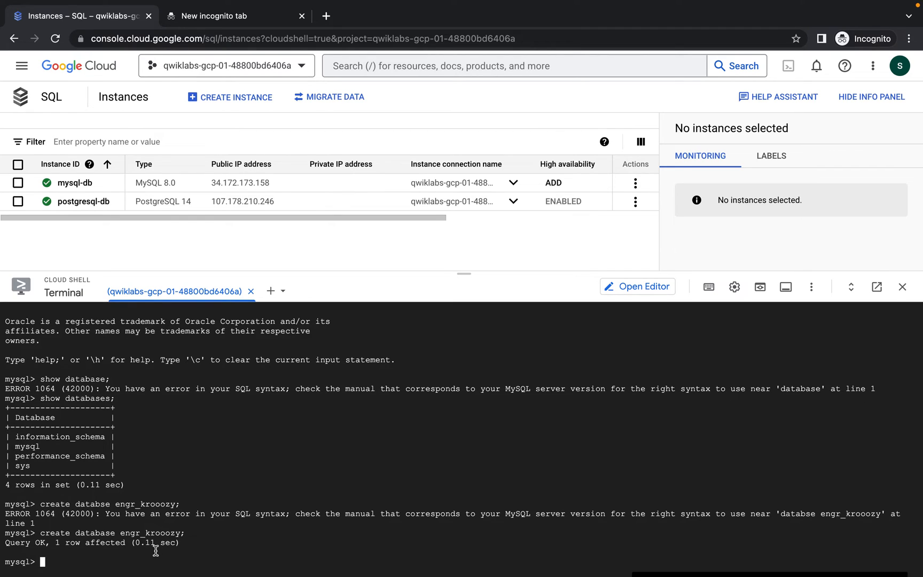
{"action": "type", "text": "show databases;"}
Confirm engr_krooozy is listed, then run 'use engr_krooozy;' to make it the active database
{"action": "key", "text": "Return"}
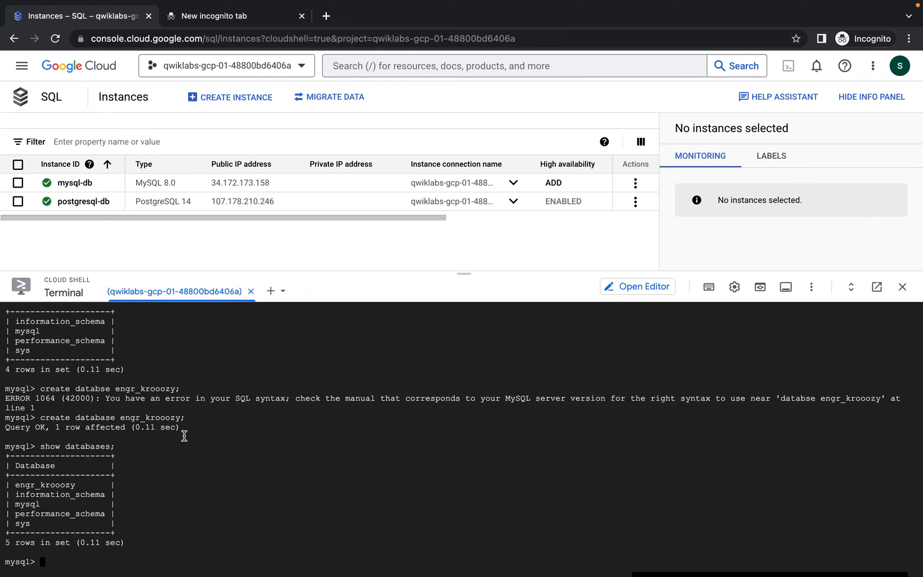
{"action": "type", "text": "use"}
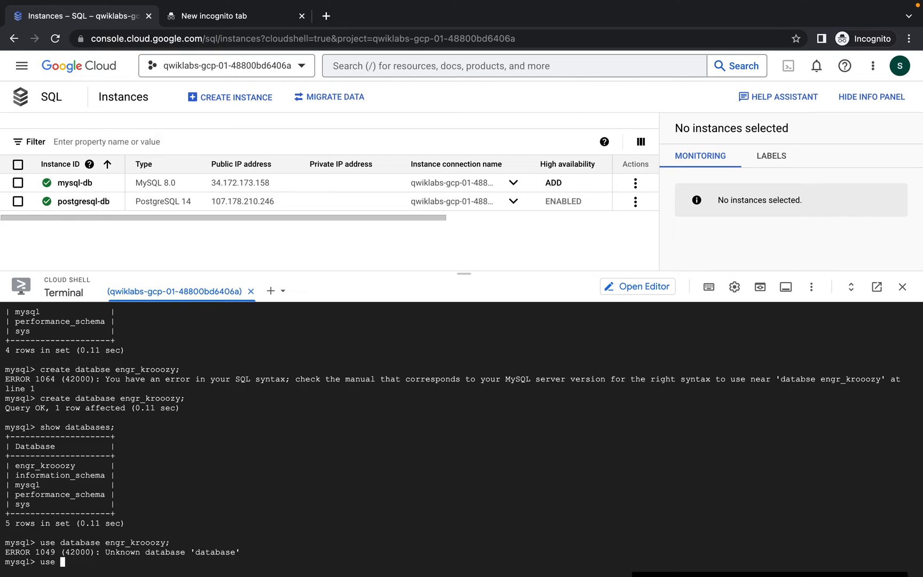
{"action": "type", "text": "engr_krooozy;"}
{"action": "key", "text": "Return"}
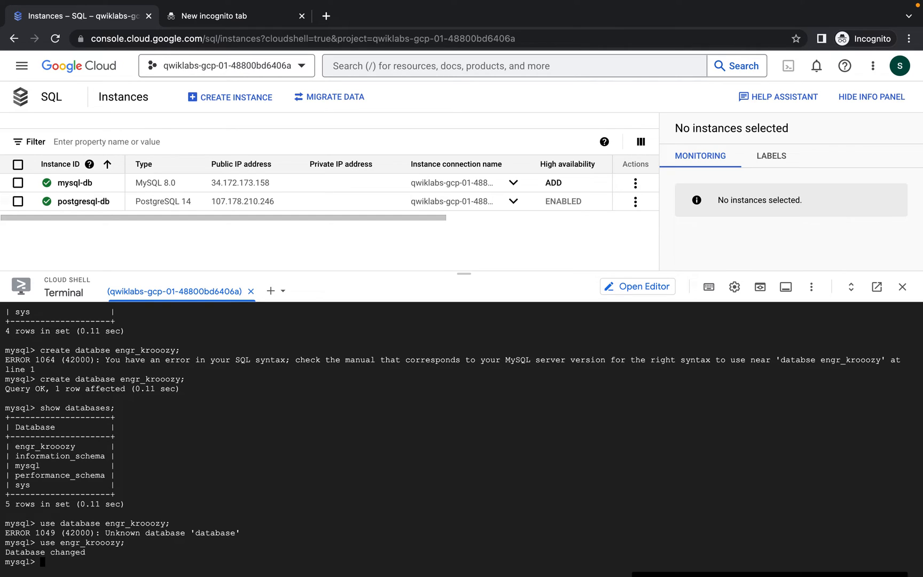
{"action": "key", "text": "ctrl+Left"}
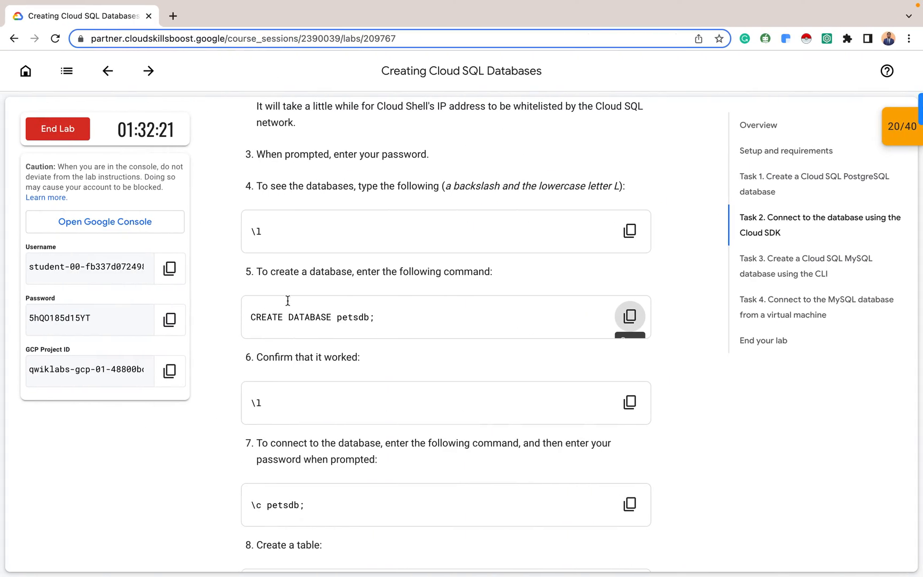
Create the Pets table from the lab's step 8 CREATE TABLE command in Cloud Shell
{"action": "scroll", "coordinate": [337, 251], "scroll_direction": "up", "scroll_amount": 7}
{"action": "scroll", "coordinate": [337, 250], "scroll_direction": "up", "scroll_amount": 10}
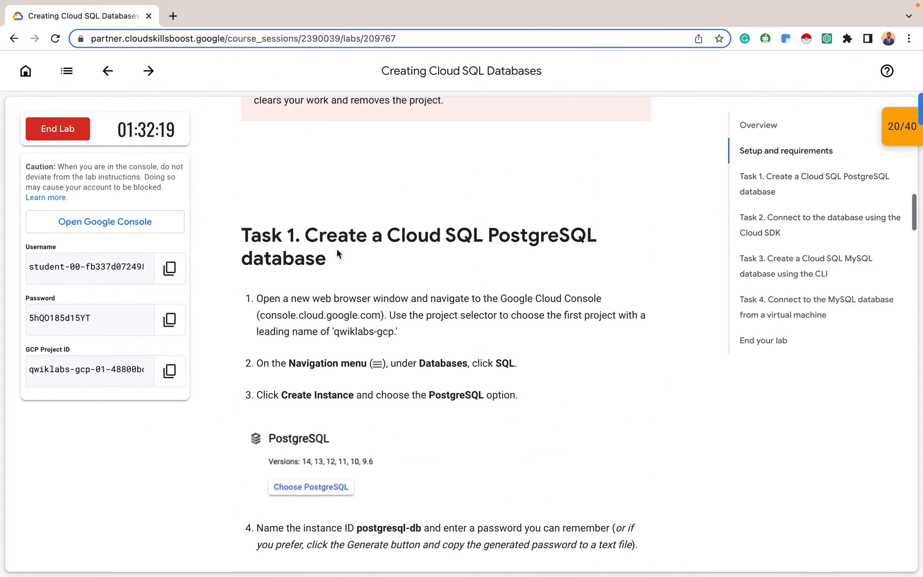
{"action": "scroll", "coordinate": [337, 250], "scroll_direction": "down", "scroll_amount": 5}
{"action": "scroll", "coordinate": [337, 250], "scroll_direction": "down", "scroll_amount": 3}
{"action": "scroll", "coordinate": [337, 251], "scroll_direction": "up", "scroll_amount": 15}
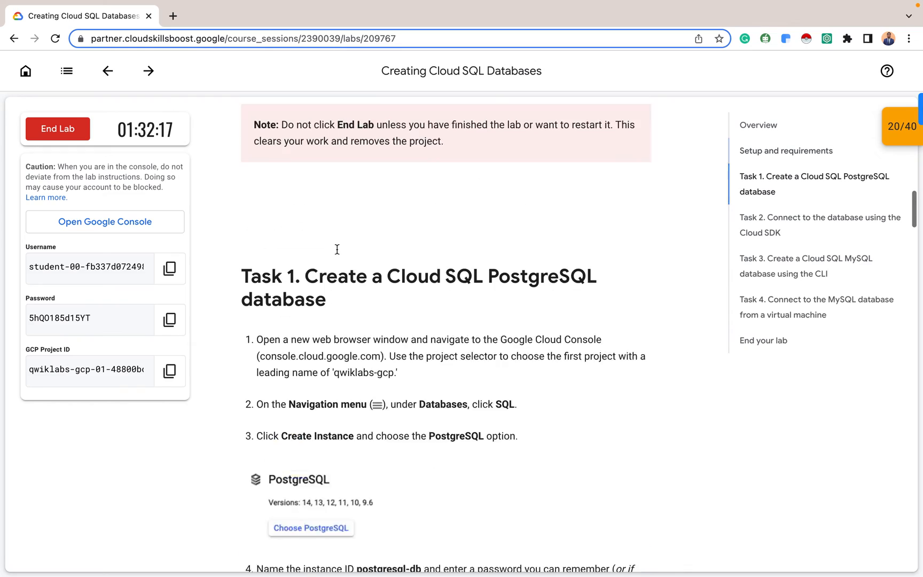
{"action": "scroll", "coordinate": [337, 251], "scroll_direction": "down", "scroll_amount": 20}
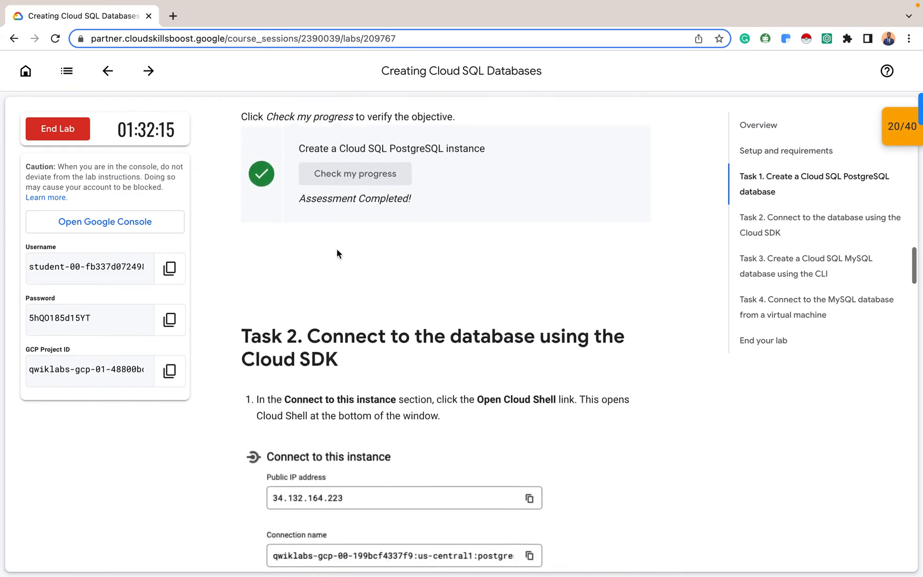
{"action": "scroll", "coordinate": [337, 249], "scroll_direction": "down", "scroll_amount": 5}
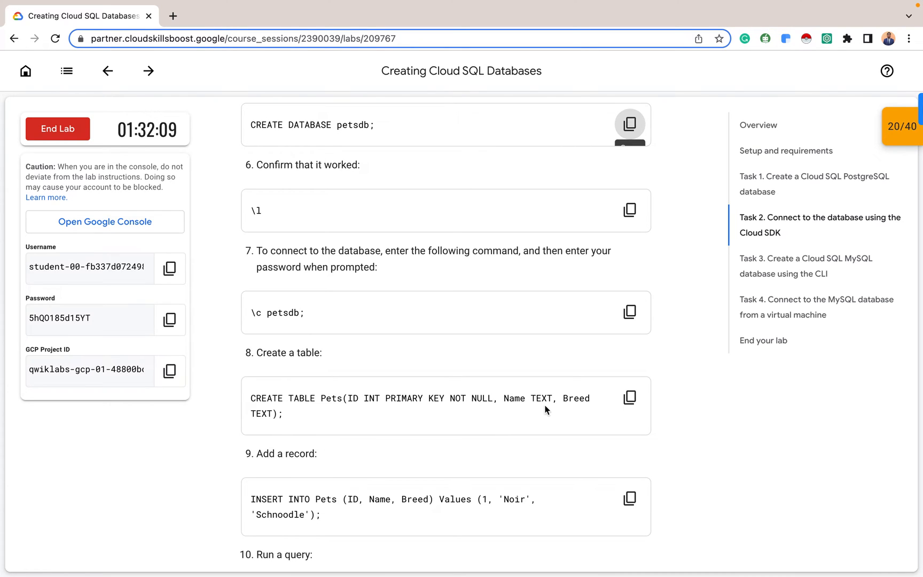
{"action": "left_click", "coordinate": [629, 397]}
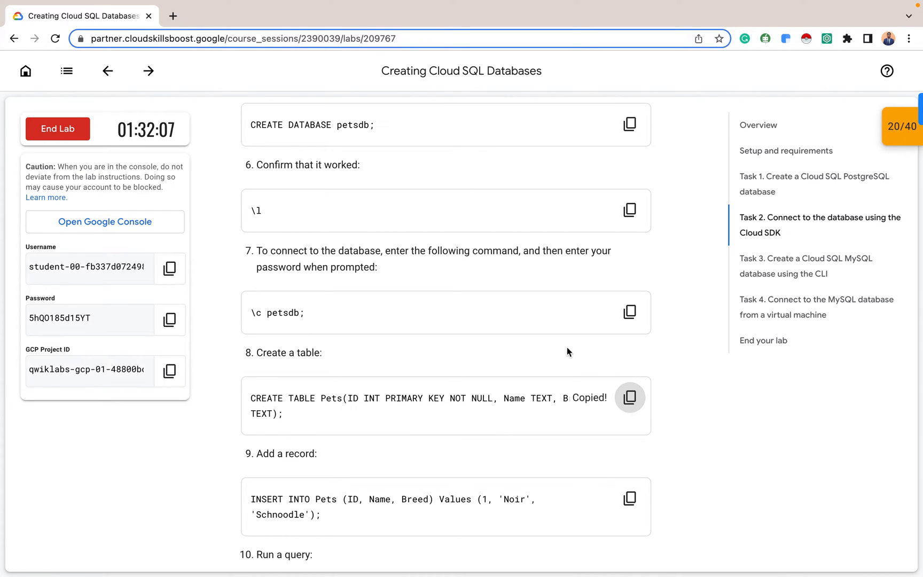
{"action": "key", "text": "ctrl+Right"}
{"action": "key", "text": "ctrl+v"}
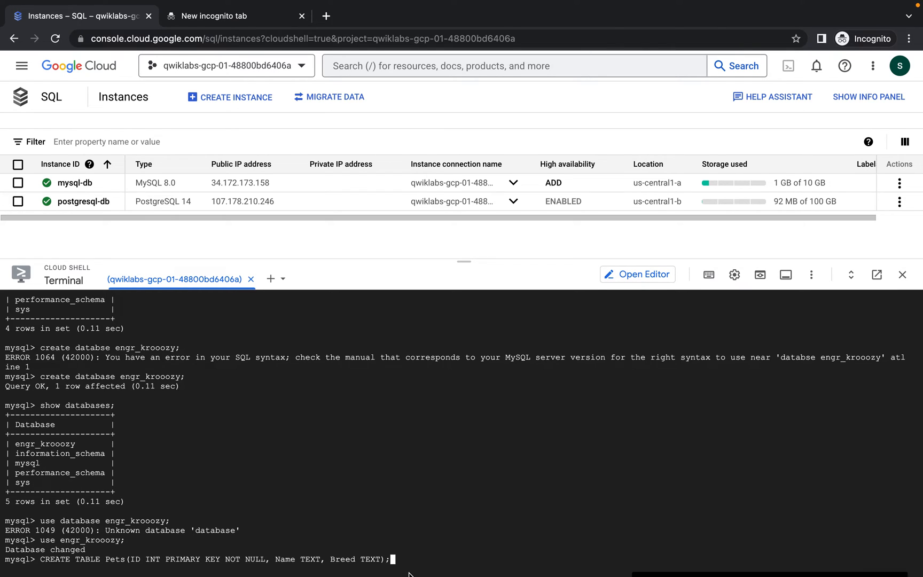
{"action": "key", "text": "Return"}
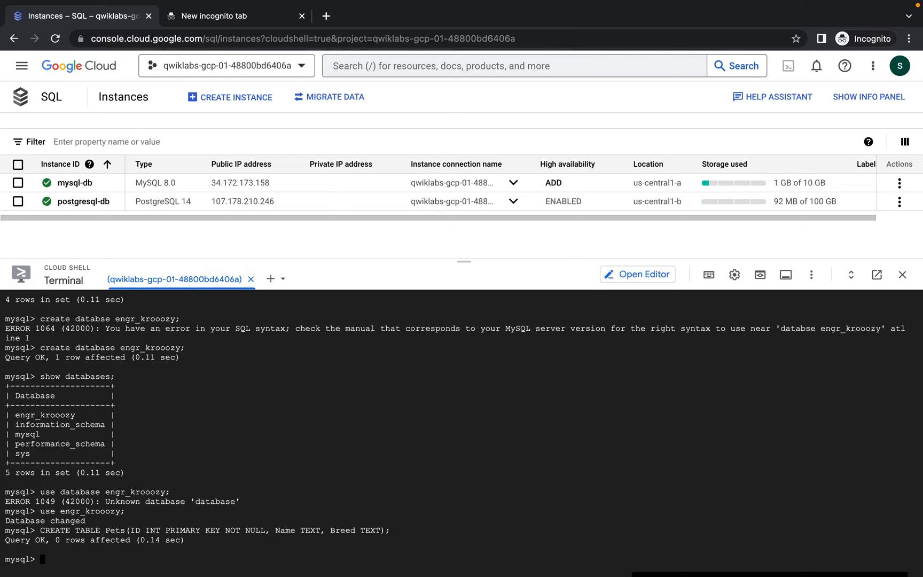
Query 'select * from Pets;' to confirm the new table is empty
{"action": "type", "text": "s"}
{"action": "type", "text": "elect * from pets;"}
{"action": "key", "text": "Return"}
{"action": "type", "text": "select * from Pets;"}
{"action": "key", "text": "Return"}
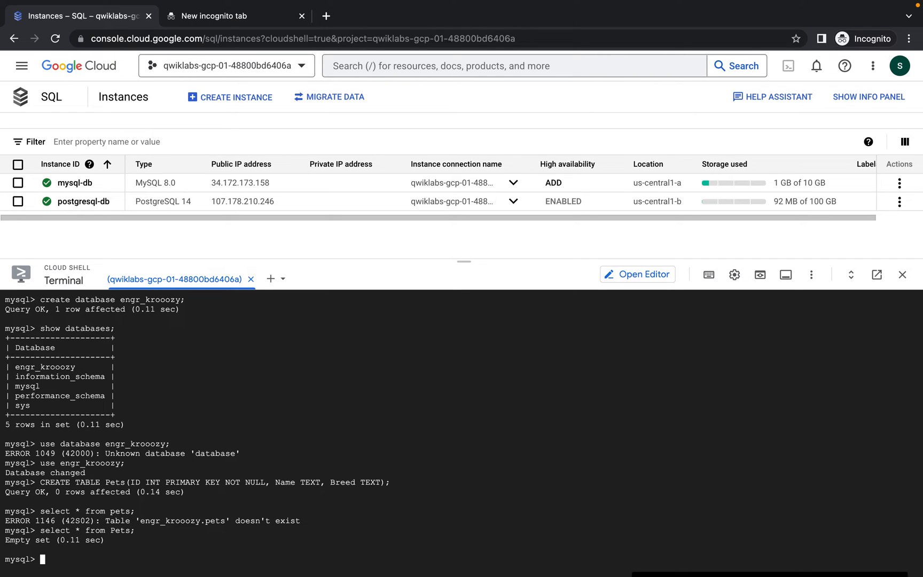
{"action": "key", "text": "ctrl+Left"}
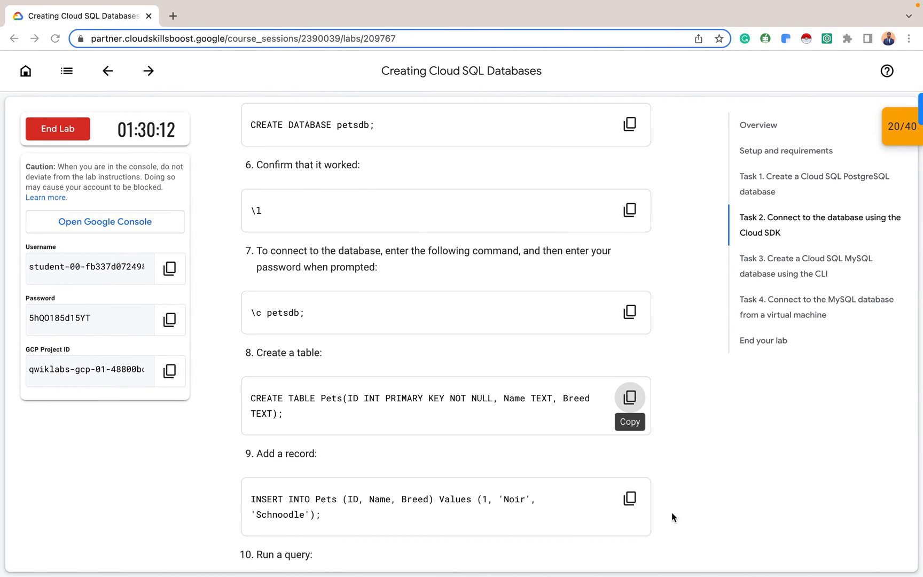
Insert the Noir Schnoodle record into Pets using the lab's step 9 INSERT command
{"action": "scroll", "coordinate": [551, 476], "scroll_direction": "down", "scroll_amount": 2}
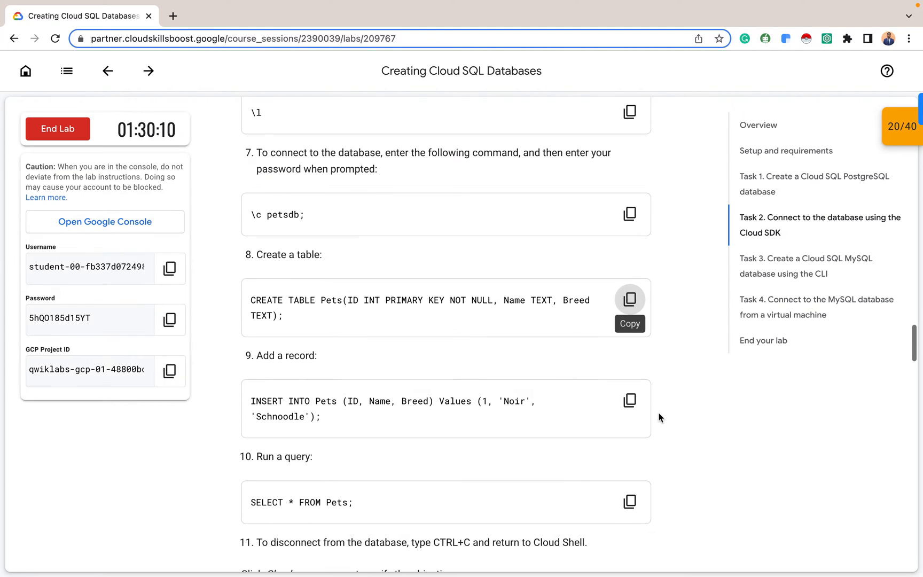
{"action": "left_click", "coordinate": [631, 404]}
{"action": "key", "text": "ctrl+Right"}
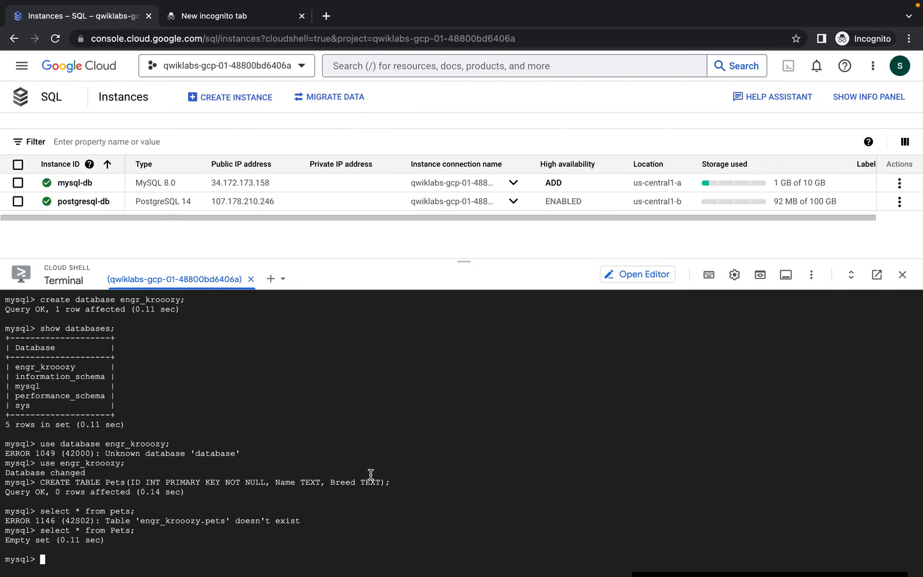
{"action": "key", "text": "super+v"}
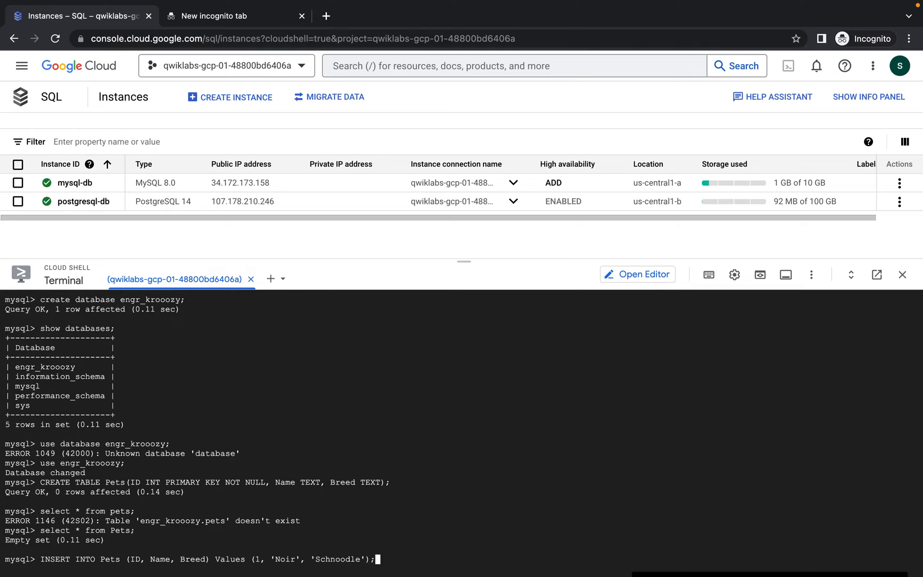
{"action": "key", "text": "Left"}
{"action": "key", "text": "Right"}
{"action": "key", "text": "Return"}
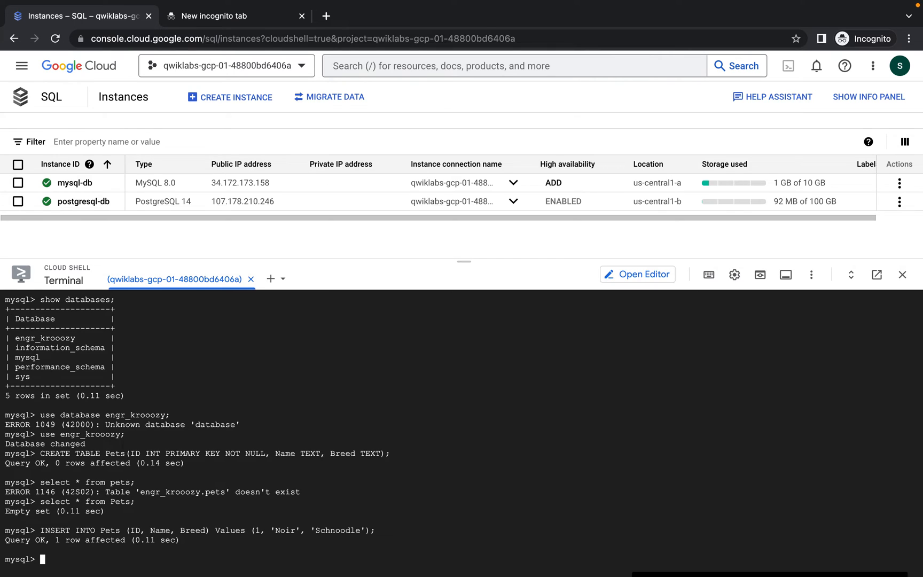
Rerun 'select * from Pets;' to verify the single Noir row
{"action": "key", "text": "Up"}
{"action": "key", "text": "Up"}
{"action": "key", "text": "Return"}
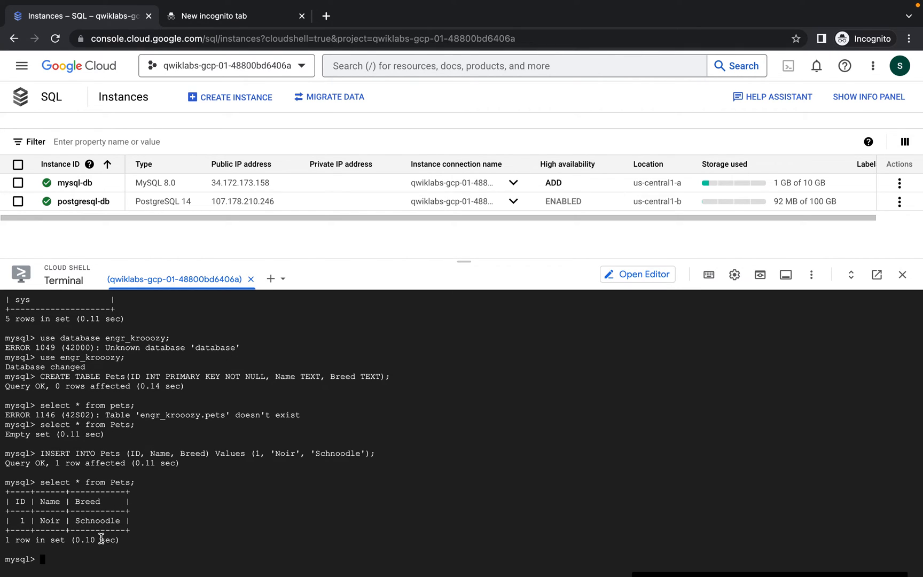
{"action": "key", "text": "ctrl+Right"}
{"action": "scroll", "coordinate": [271, 486], "scroll_direction": "down", "scroll_amount": 3}
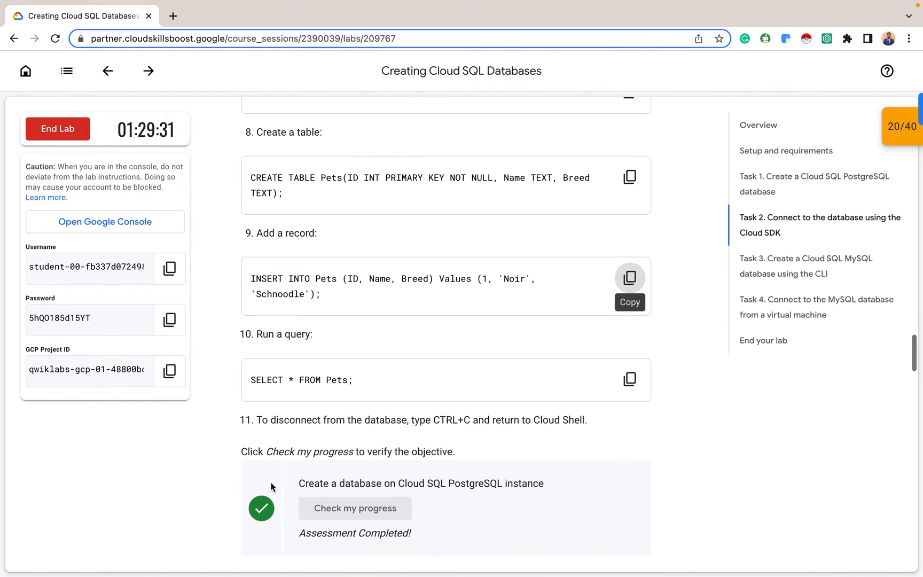
{"action": "key", "text": "ctrl+Left"}
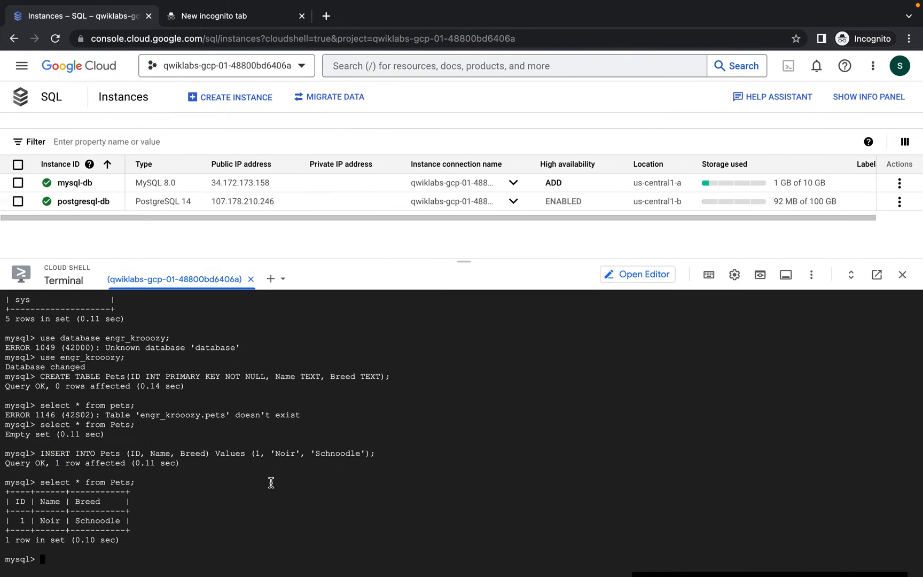
Quit the mysql-db session with 'exit' and return to the lab instructions
{"action": "type", "text": "exit"}
{"action": "key", "text": "Return"}
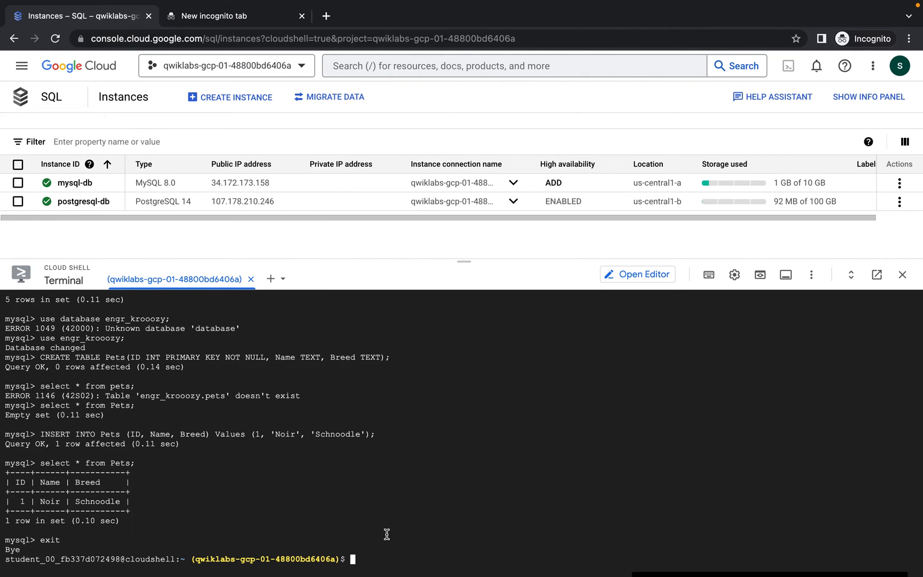
{"action": "key", "text": "ctrl+Left"}
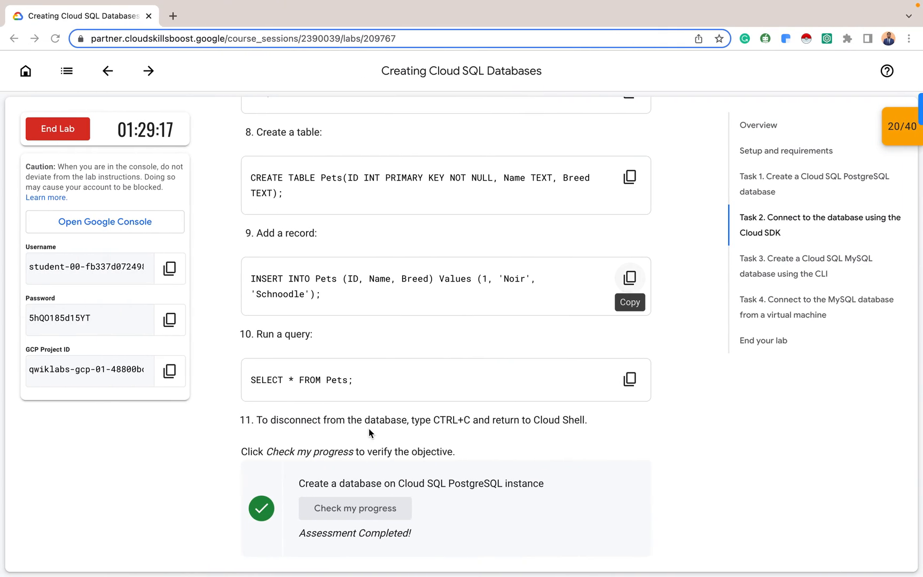
Check progress to score Task 3 at 30/40, then copy Task 4's gcloud compute instances create test-client command
{"action": "scroll", "coordinate": [465, 330], "scroll_direction": "down", "scroll_amount": 3}
{"action": "scroll", "coordinate": [465, 329], "scroll_direction": "down", "scroll_amount": 5}
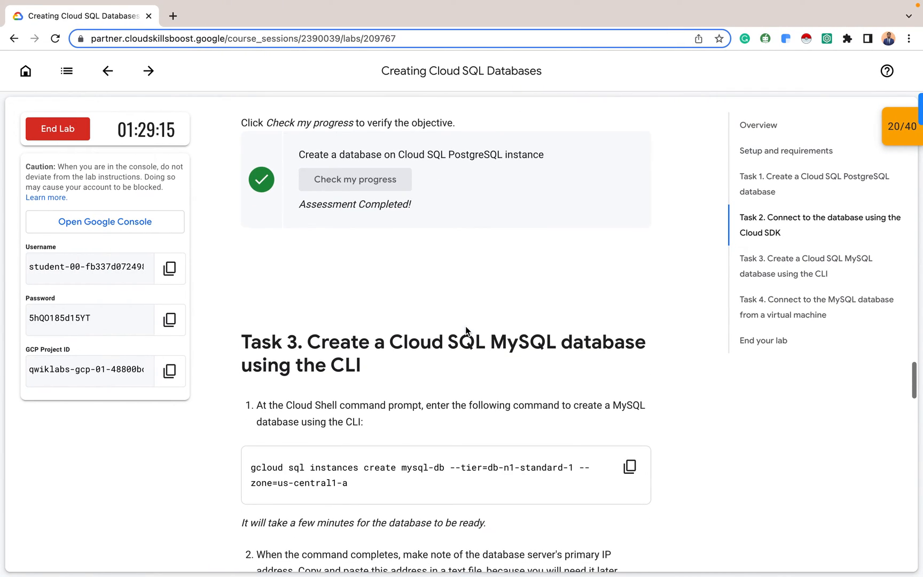
{"action": "scroll", "coordinate": [466, 326], "scroll_direction": "down", "scroll_amount": 9}
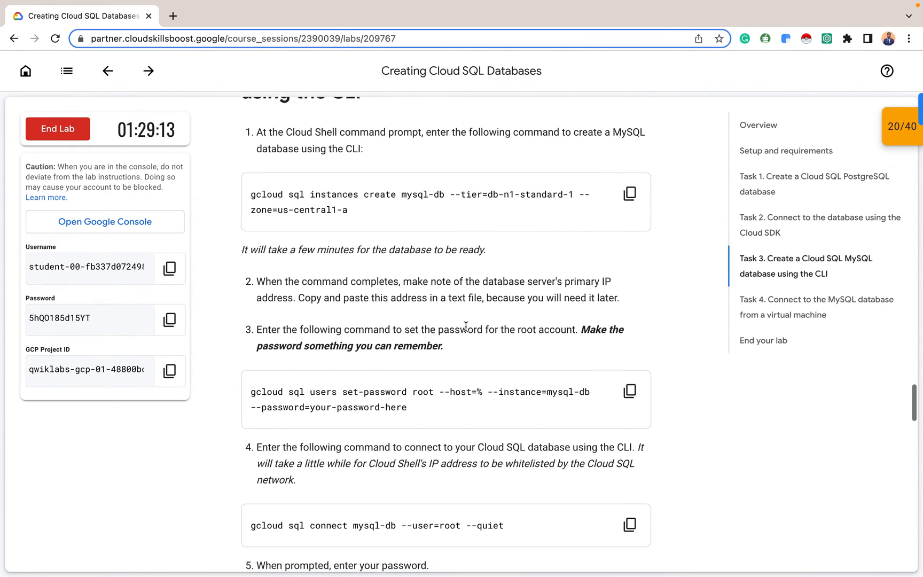
{"action": "scroll", "coordinate": [465, 326], "scroll_direction": "down", "scroll_amount": 2}
{"action": "left_click", "coordinate": [377, 381]}
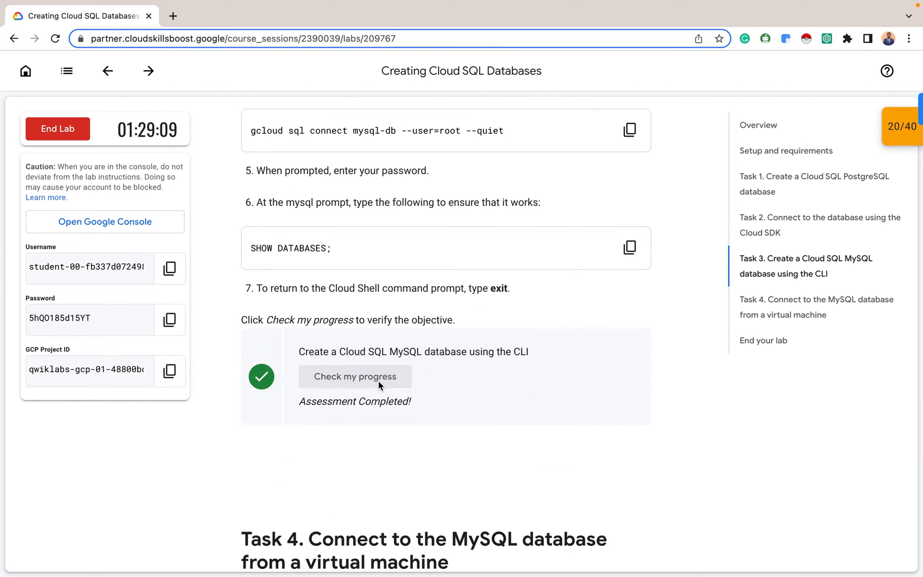
{"action": "scroll", "coordinate": [384, 352], "scroll_direction": "down", "scroll_amount": 7}
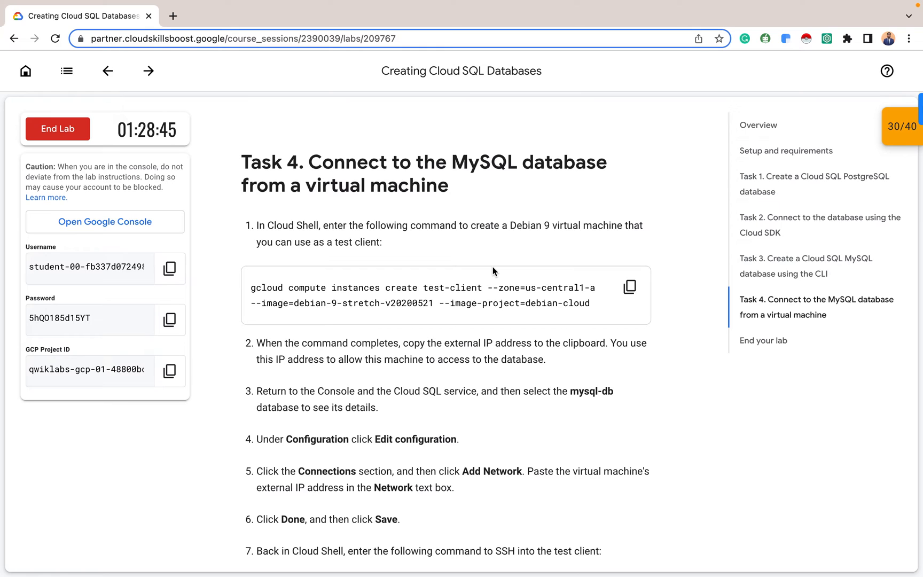
{"action": "left_click", "coordinate": [629, 288]}
Run the pasted command in Cloud Shell to create the Debian 9 test-client VM in us-central1-a
{"action": "key", "text": "ctrl+Right"}
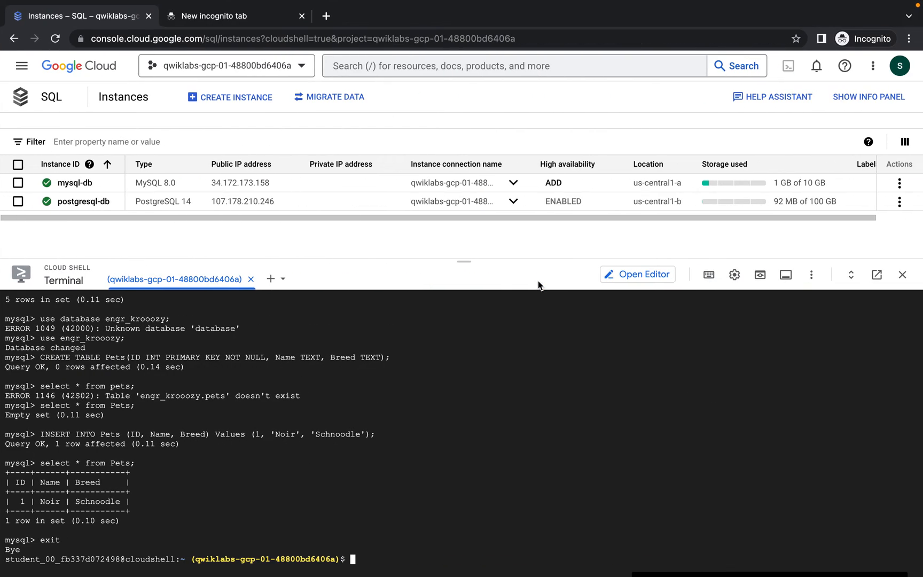
{"action": "key", "text": "super+v"}
{"action": "key", "text": "Return"}
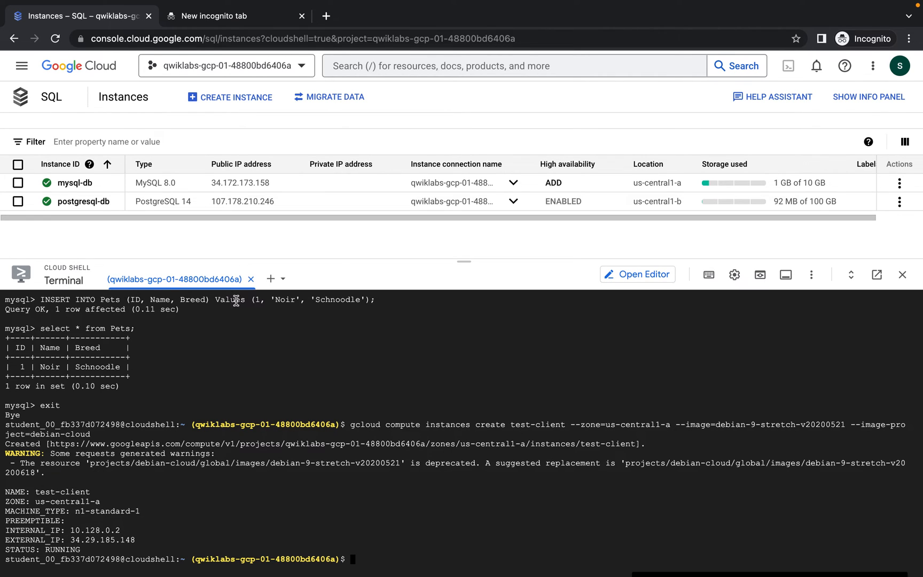
Go to Compute Engine VM instances to see test-client running
{"action": "left_click", "coordinate": [21, 69]}
{"action": "mouse_move", "coordinate": [99, 342]}
{"action": "mouse_move", "coordinate": [128, 309]}
{"action": "left_click", "coordinate": [227, 98]}
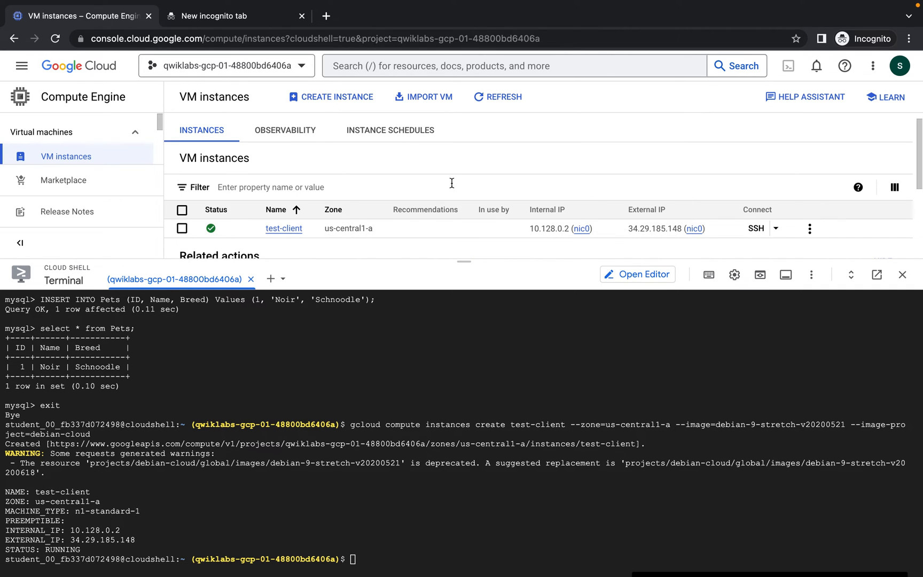
Read through Task 4's connection steps, then return to the console listing the test-client VM
{"action": "left_click", "coordinate": [373, 562]}
{"action": "key", "text": "ctrl+Left"}
{"action": "scroll", "coordinate": [469, 460], "scroll_direction": "down", "scroll_amount": 1}
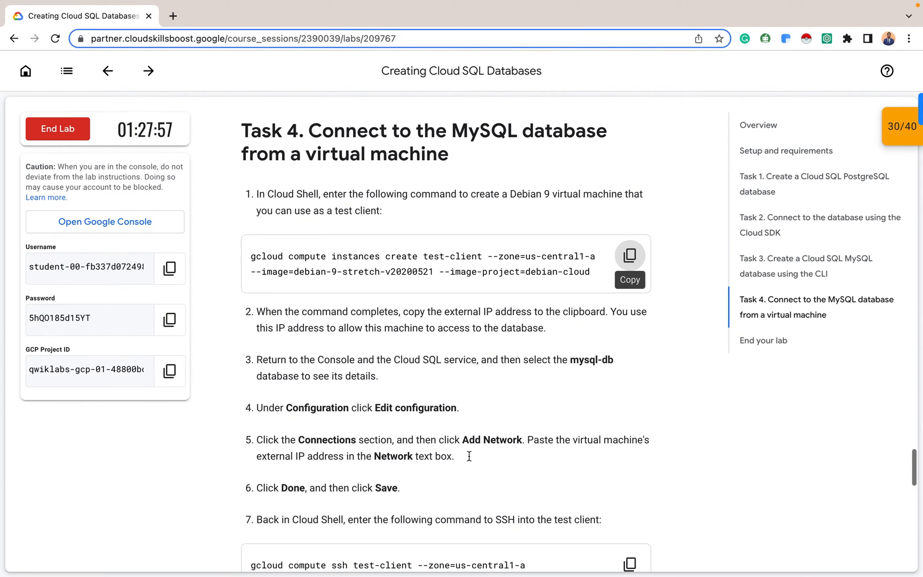
{"action": "scroll", "coordinate": [469, 458], "scroll_direction": "down", "scroll_amount": 1}
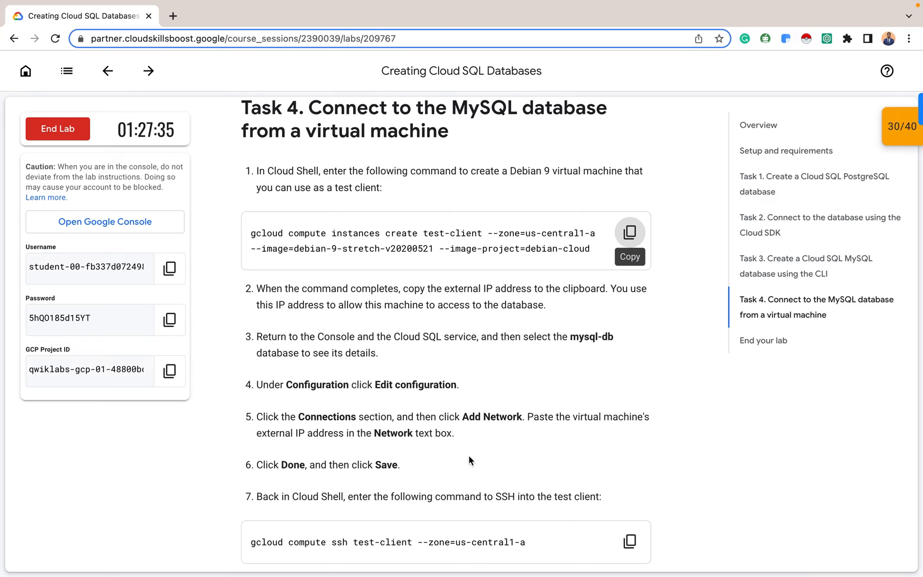
{"action": "key", "text": "ctrl+Right"}
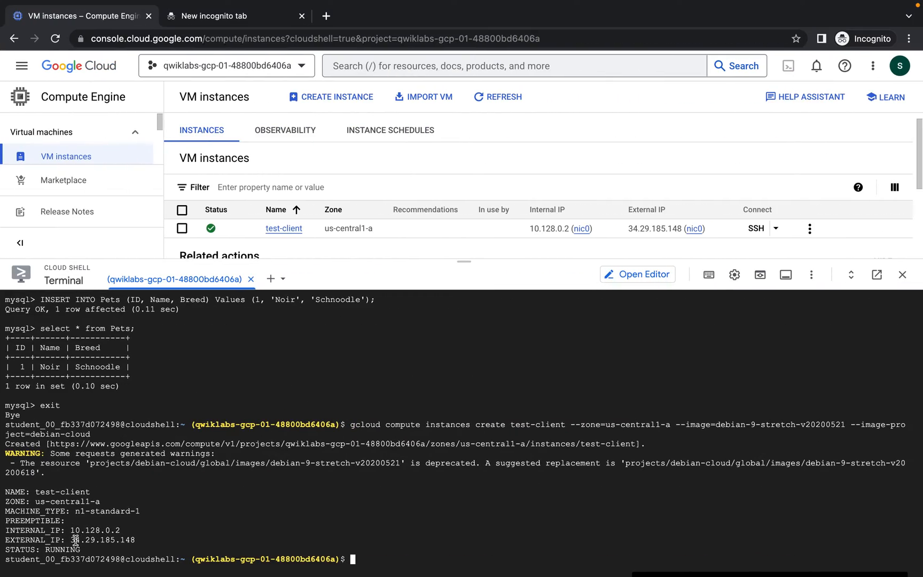
Copy test-client's external IP 34.29.185.148 and go to the Cloud SQL instances list
{"action": "left_click_drag", "start_coordinate": [70, 540], "coordinate": [135, 540]}
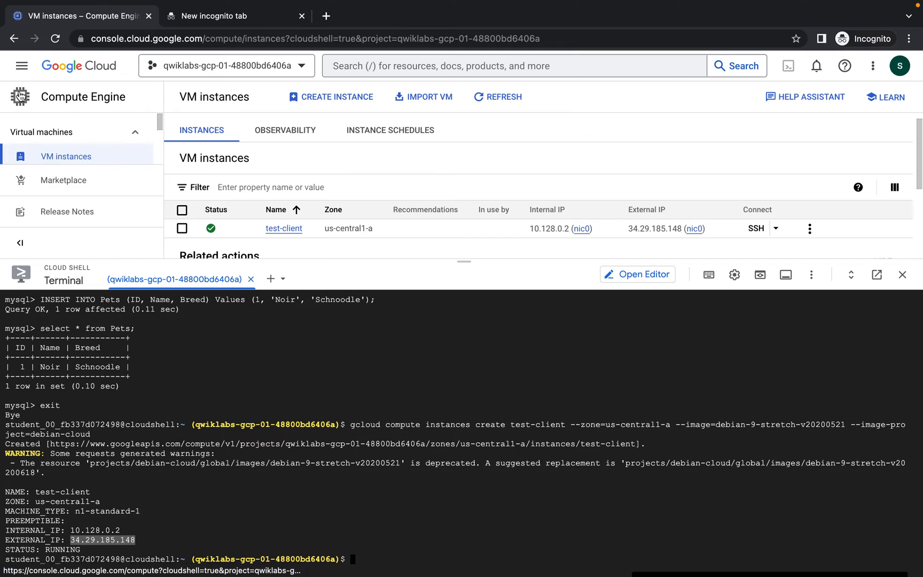
{"action": "left_click", "coordinate": [22, 67]}
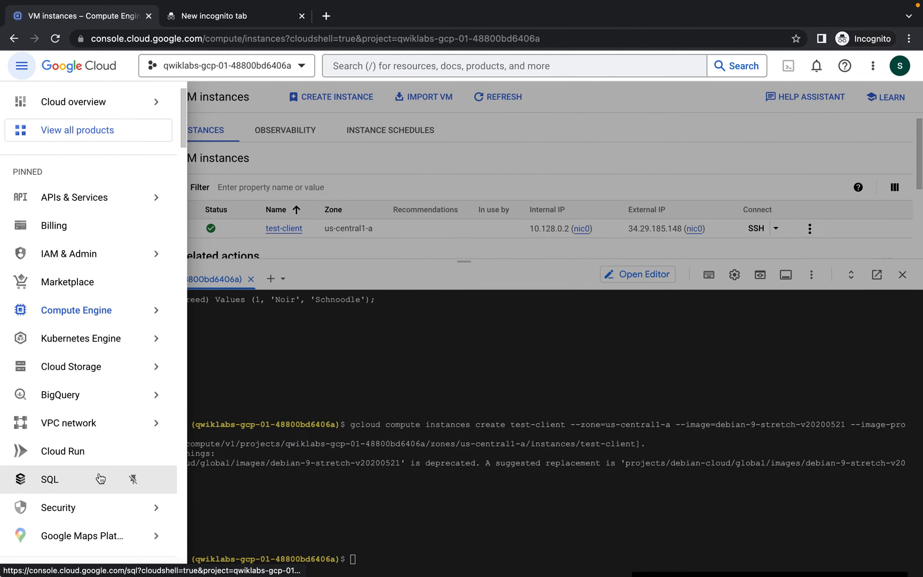
{"action": "left_click", "coordinate": [100, 477]}
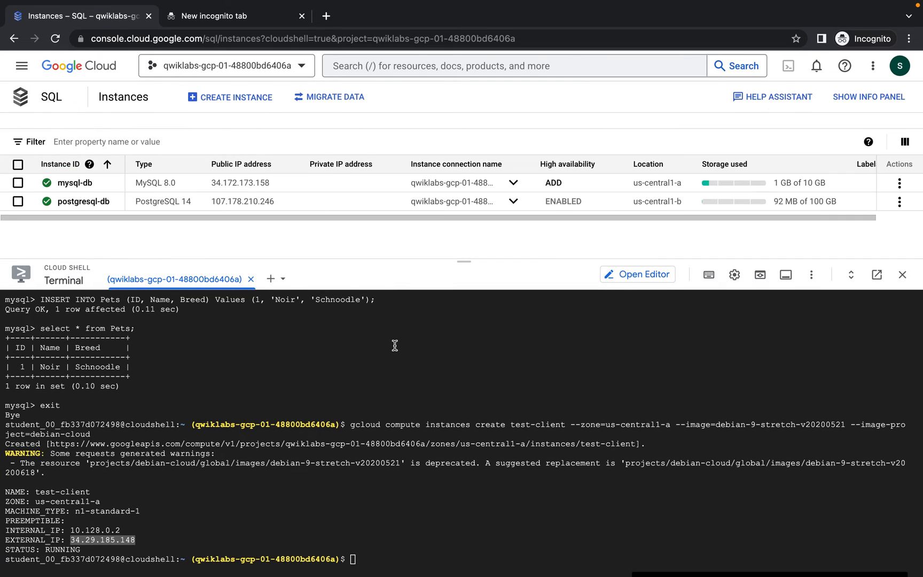
Open the mysql-db instance, review its overview, and start editing its configuration
{"action": "left_click_drag", "start_coordinate": [463, 261], "coordinate": [464, 370]}
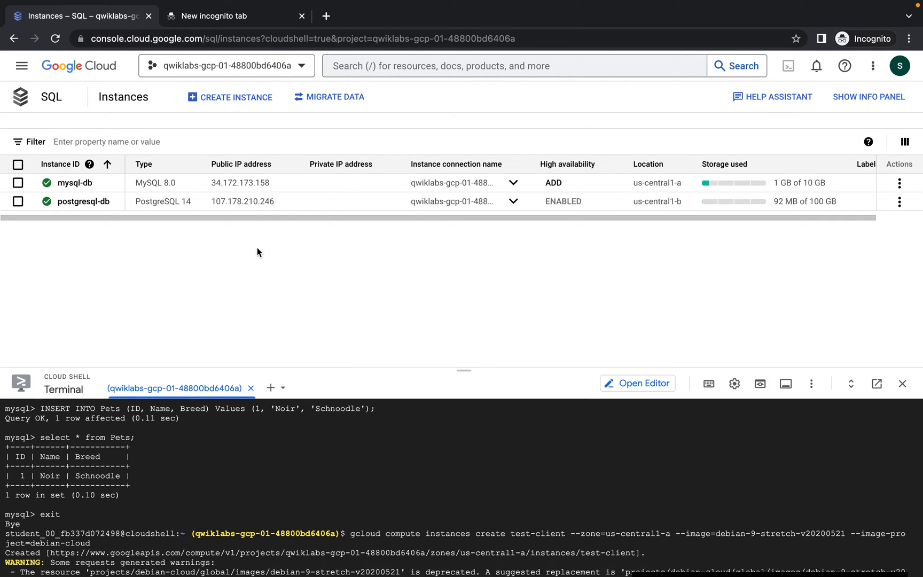
{"action": "left_click", "coordinate": [74, 182]}
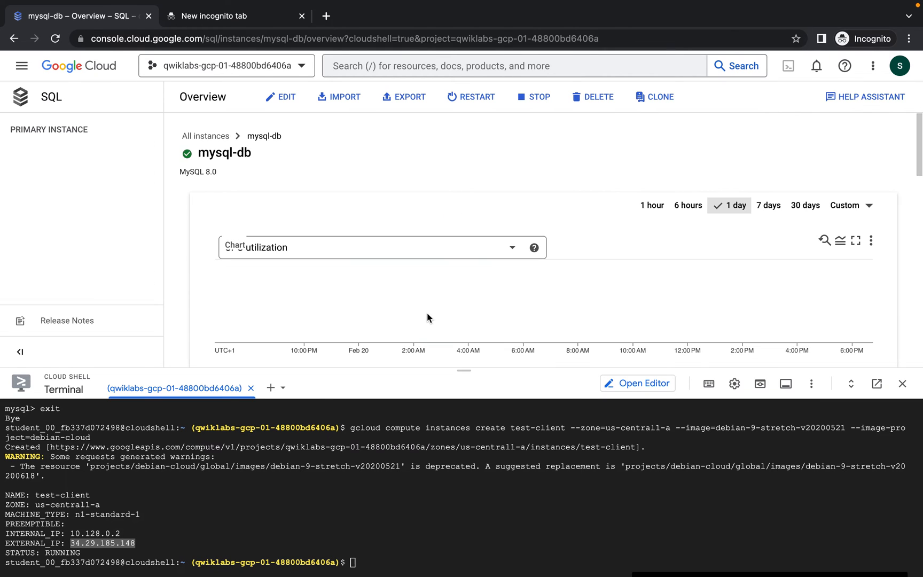
{"action": "left_click_drag", "start_coordinate": [459, 365], "coordinate": [460, 547]}
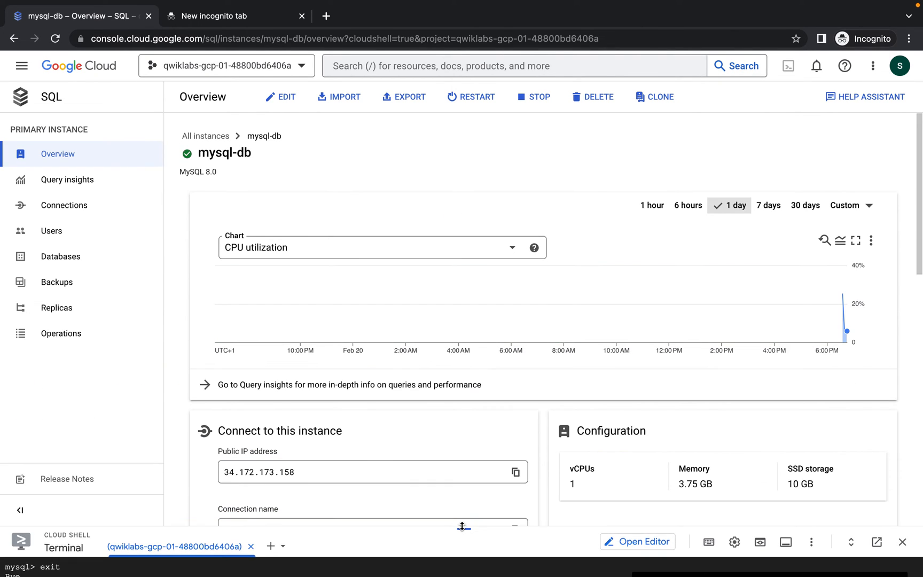
{"action": "scroll", "coordinate": [418, 445], "scroll_direction": "down", "scroll_amount": 2}
{"action": "scroll", "coordinate": [418, 446], "scroll_direction": "down", "scroll_amount": 4}
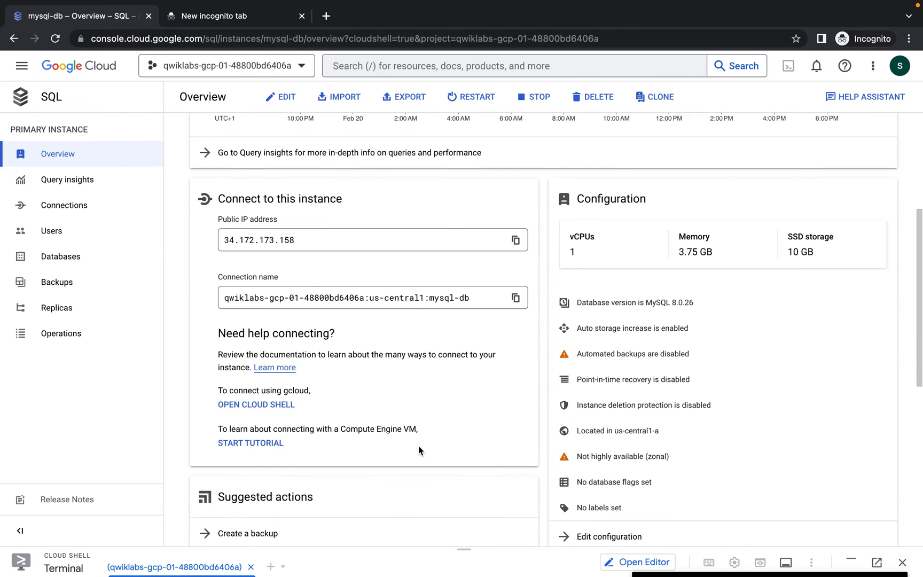
{"action": "scroll", "coordinate": [418, 446], "scroll_direction": "down", "scroll_amount": 2}
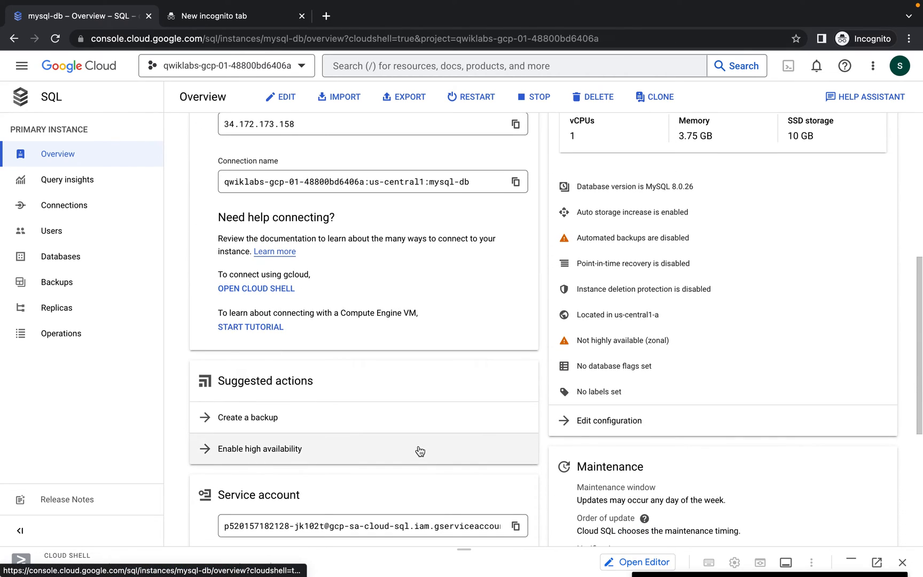
{"action": "scroll", "coordinate": [418, 446], "scroll_direction": "down", "scroll_amount": 1}
{"action": "scroll", "coordinate": [418, 445], "scroll_direction": "down", "scroll_amount": 3}
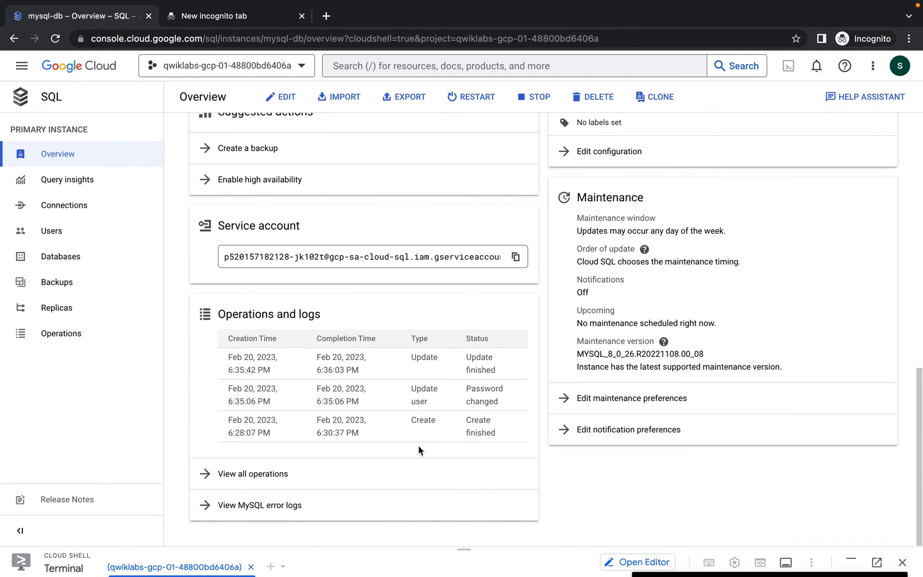
{"action": "scroll", "coordinate": [418, 446], "scroll_direction": "up", "scroll_amount": 3}
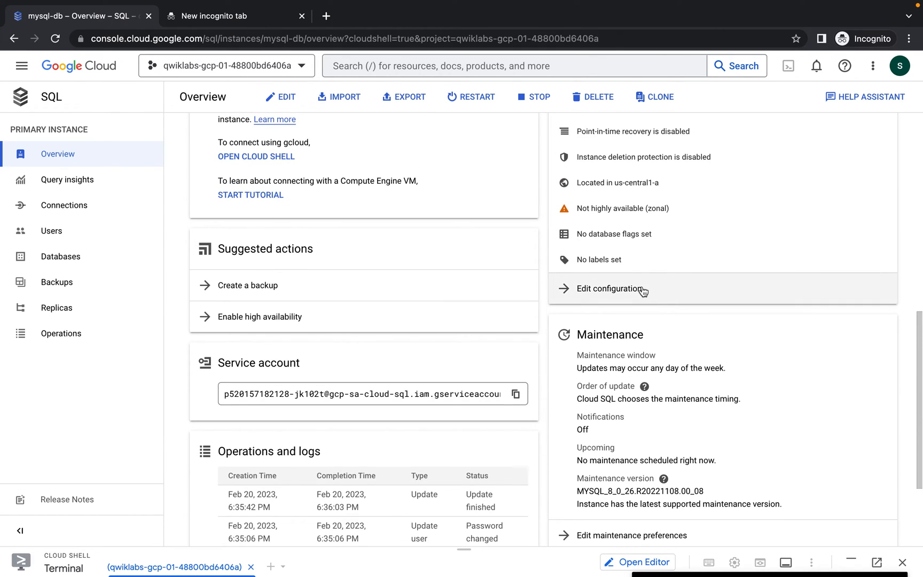
{"action": "left_click", "coordinate": [641, 288]}
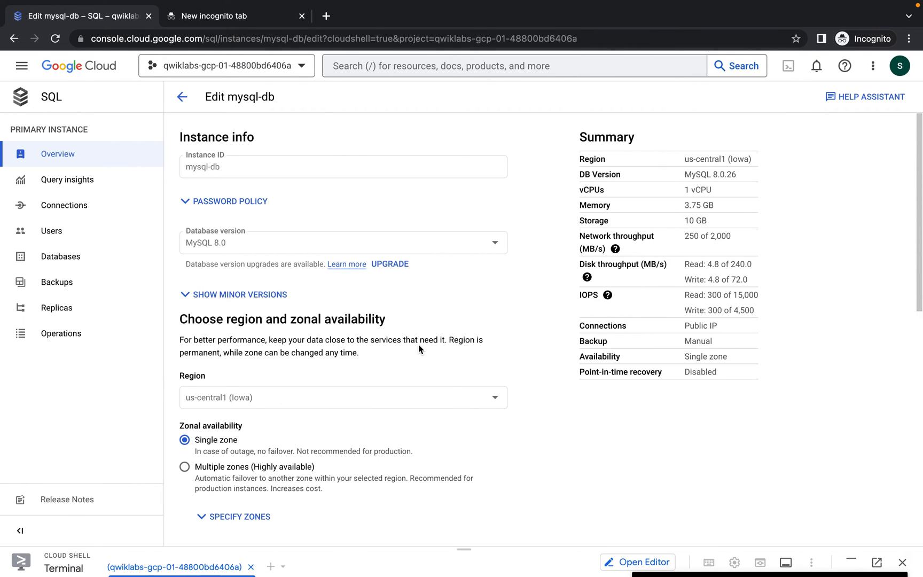
Add 34.29.185.148 as an authorized network under mysql-db's Connections settings
{"action": "scroll", "coordinate": [358, 375], "scroll_direction": "down", "scroll_amount": 7}
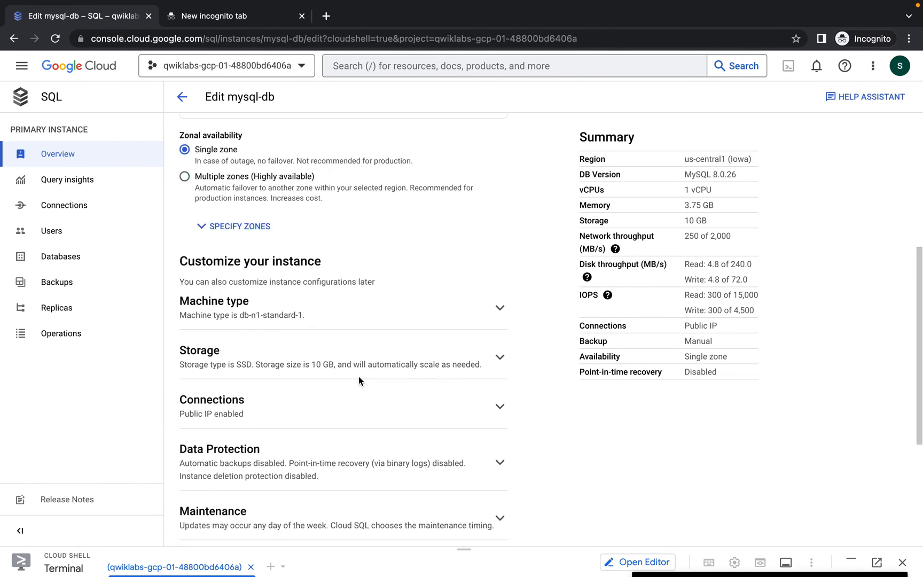
{"action": "left_click", "coordinate": [499, 320]}
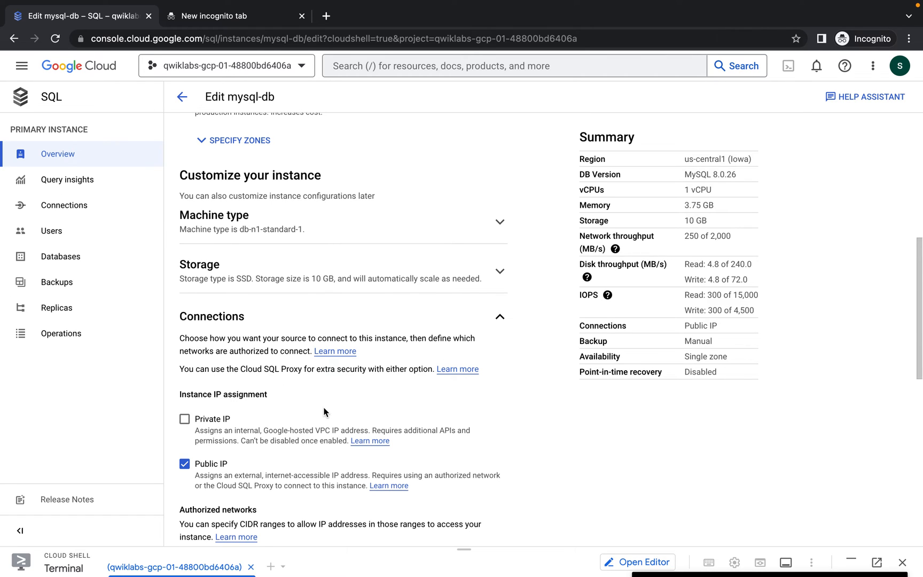
{"action": "scroll", "coordinate": [324, 411], "scroll_direction": "down", "scroll_amount": 2}
{"action": "scroll", "coordinate": [324, 411], "scroll_direction": "down", "scroll_amount": 3}
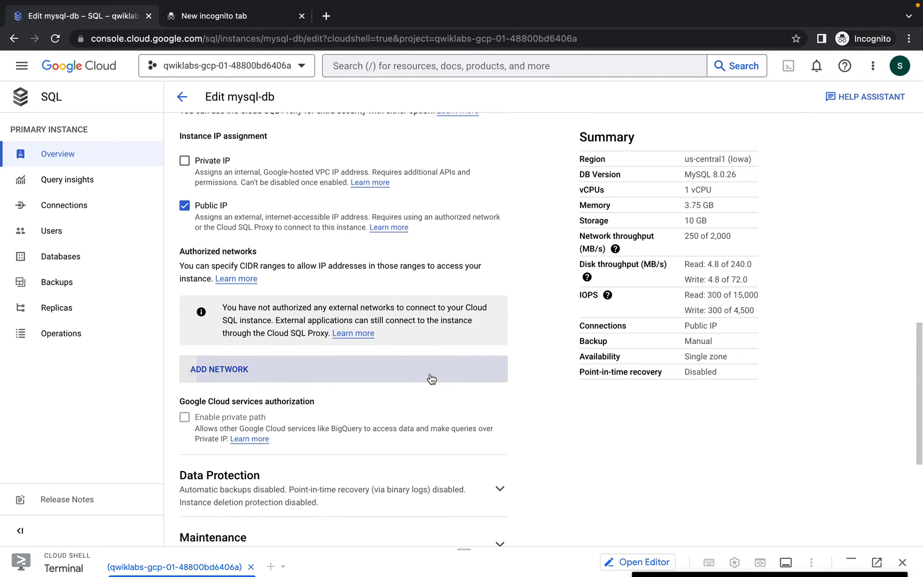
{"action": "left_click", "coordinate": [430, 373]}
{"action": "left_click", "coordinate": [277, 421]}
{"action": "type", "text": "34.29.185.148"}
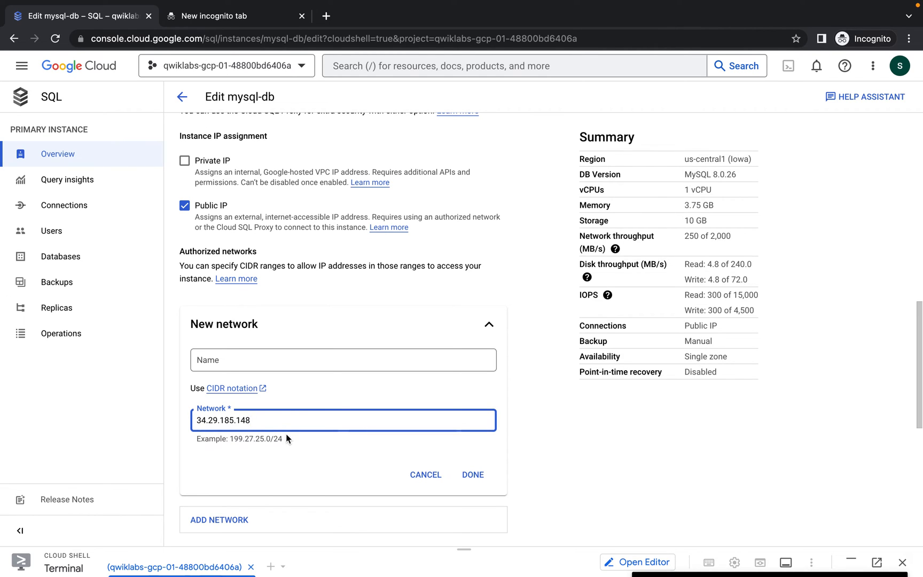
{"action": "left_click", "coordinate": [476, 478]}
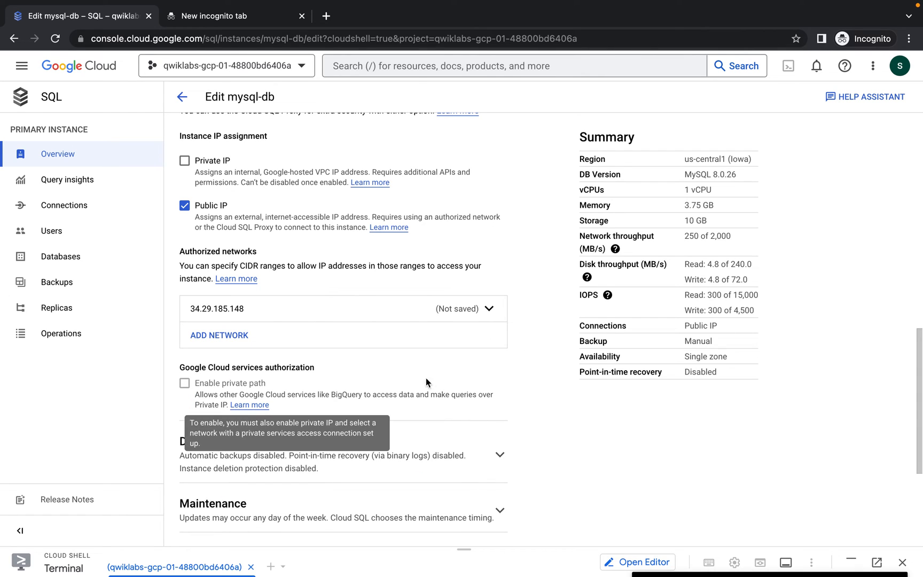
Save the mysql-db update and, once it finishes, switch back to the lab instructions
{"action": "scroll", "coordinate": [419, 374], "scroll_direction": "down", "scroll_amount": 1}
{"action": "scroll", "coordinate": [418, 375], "scroll_direction": "down", "scroll_amount": 3}
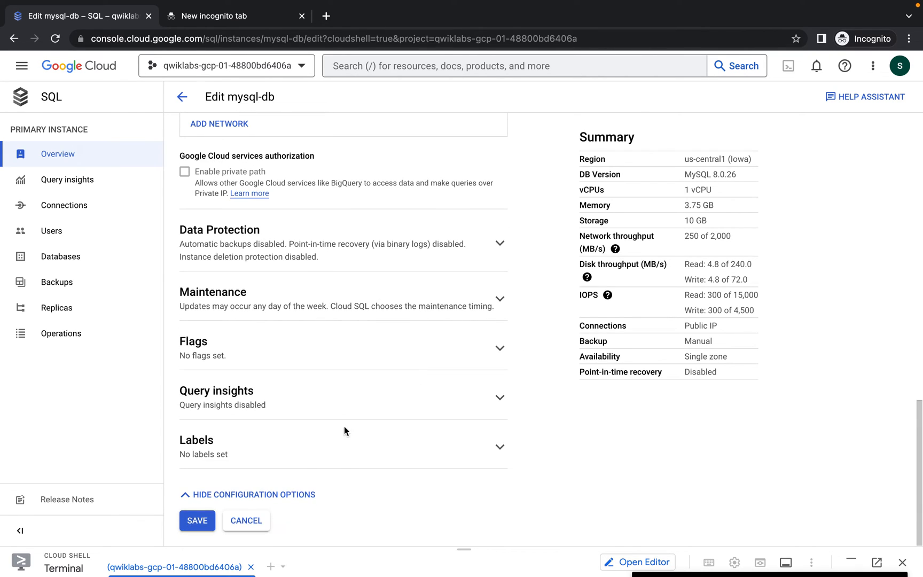
{"action": "left_click", "coordinate": [200, 519]}
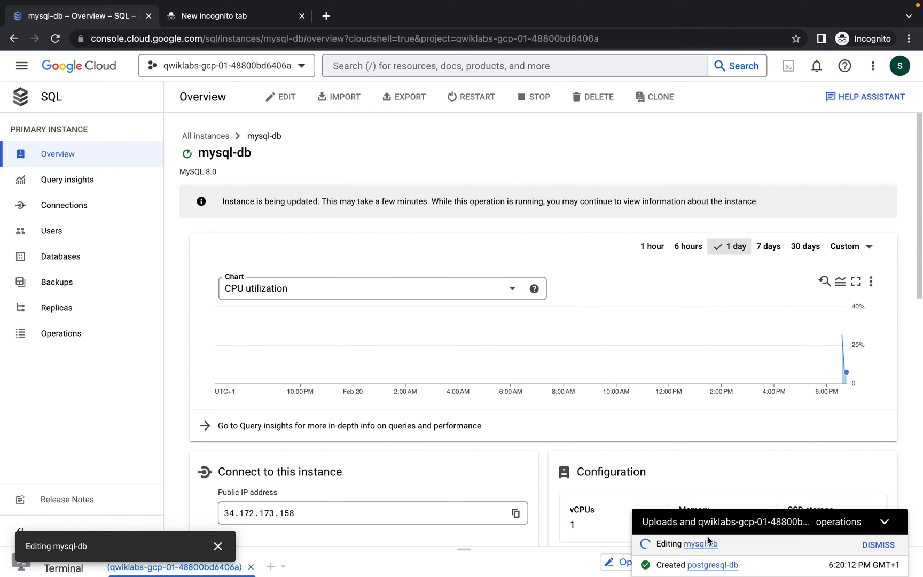
{"action": "scroll", "coordinate": [514, 375], "scroll_direction": "down", "scroll_amount": 1}
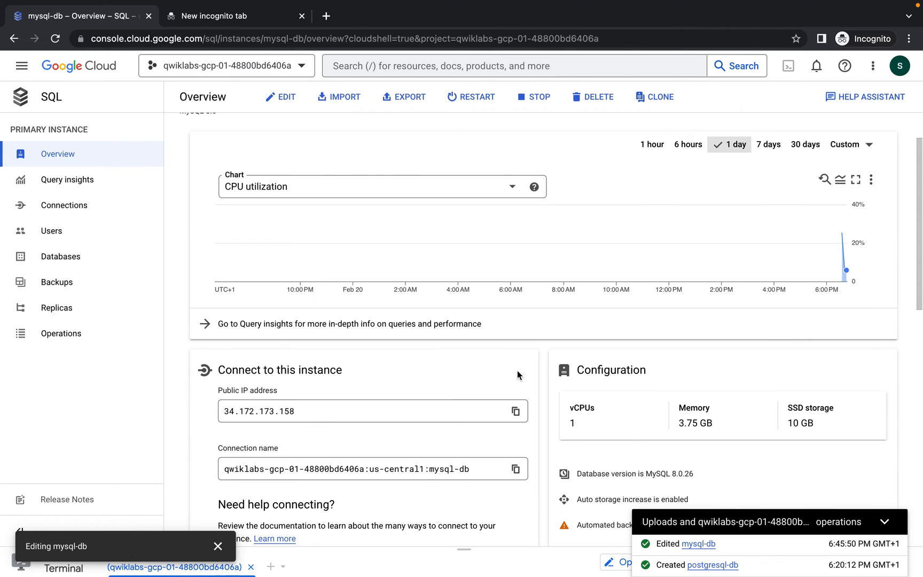
{"action": "left_click", "coordinate": [881, 522]}
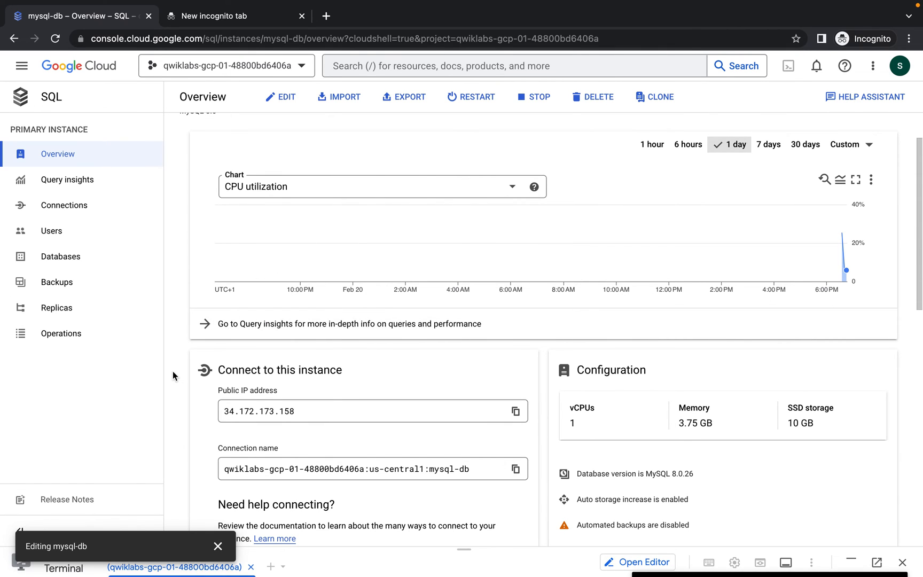
{"action": "key", "text": "super+grave"}
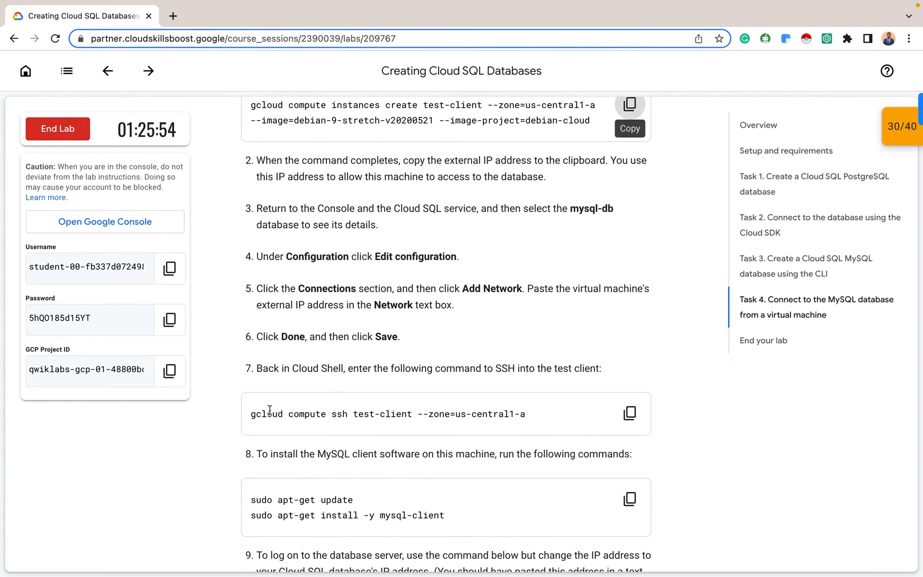
Copy the step 7 gcloud compute ssh test-client command and return to the mysql-db overview
{"action": "left_click", "coordinate": [626, 414]}
{"action": "key", "text": "ctrl+Left"}
{"action": "key", "text": "ctrl+Right"}
{"action": "key", "text": "ctrl+Right"}
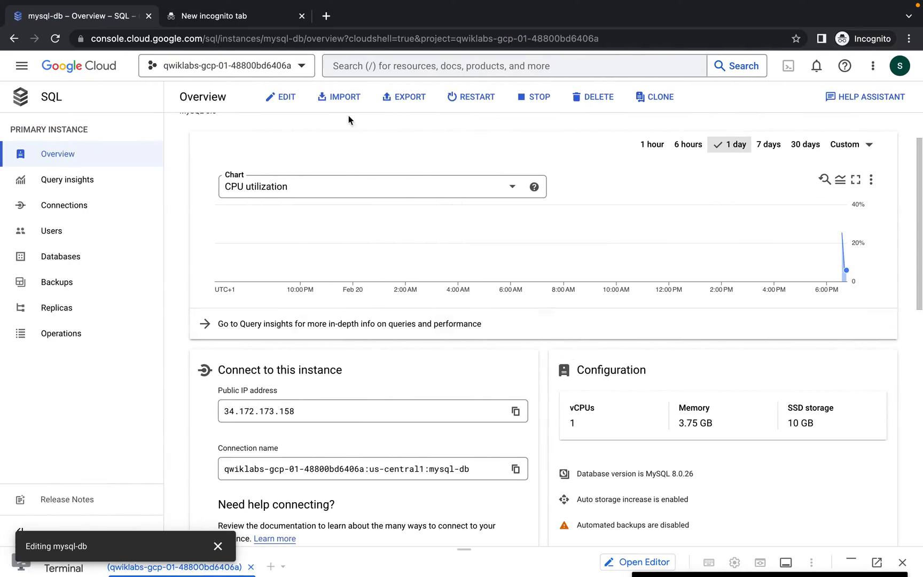
Go to Compute Engine VM instances and launch SSH-in-browser from the test-client row
{"action": "left_click", "coordinate": [21, 66]}
{"action": "mouse_move", "coordinate": [131, 309]}
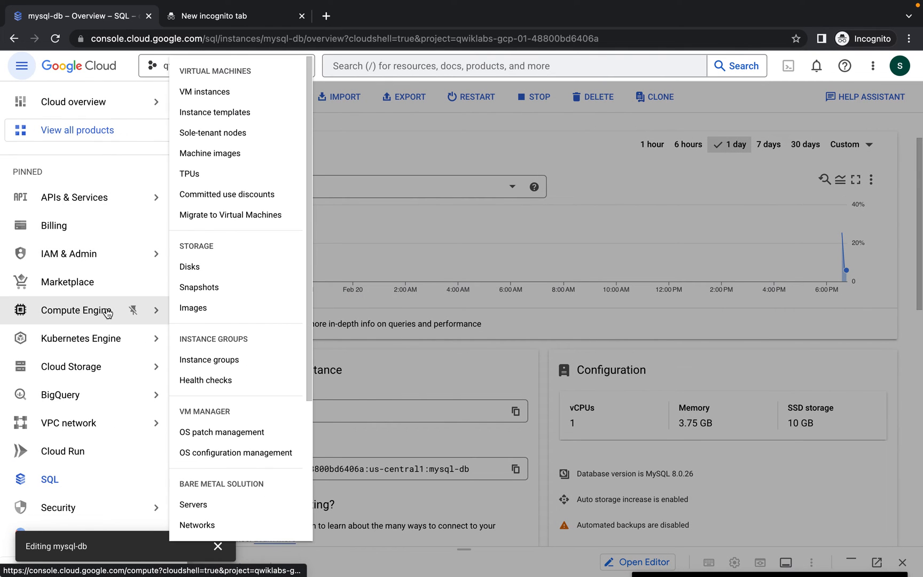
{"action": "left_click", "coordinate": [230, 96]}
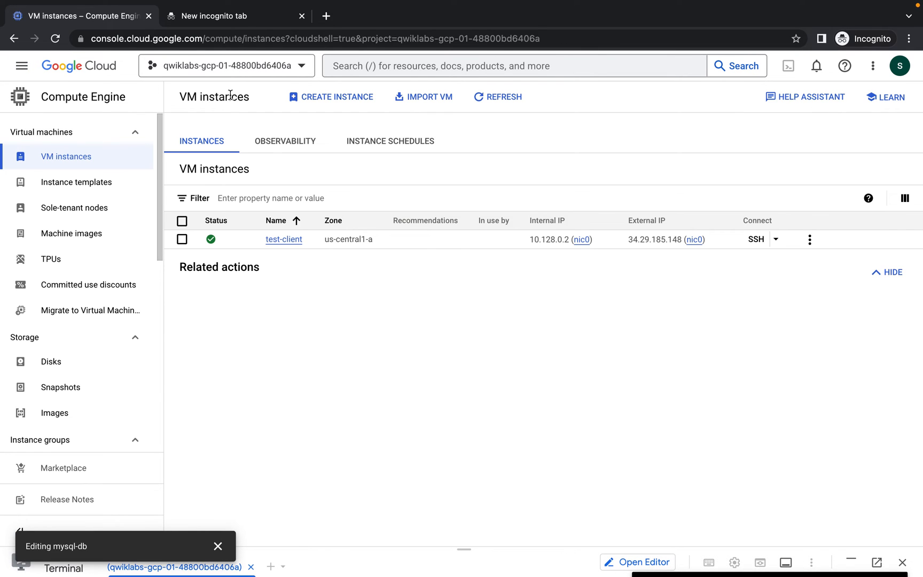
{"action": "left_click", "coordinate": [775, 238]}
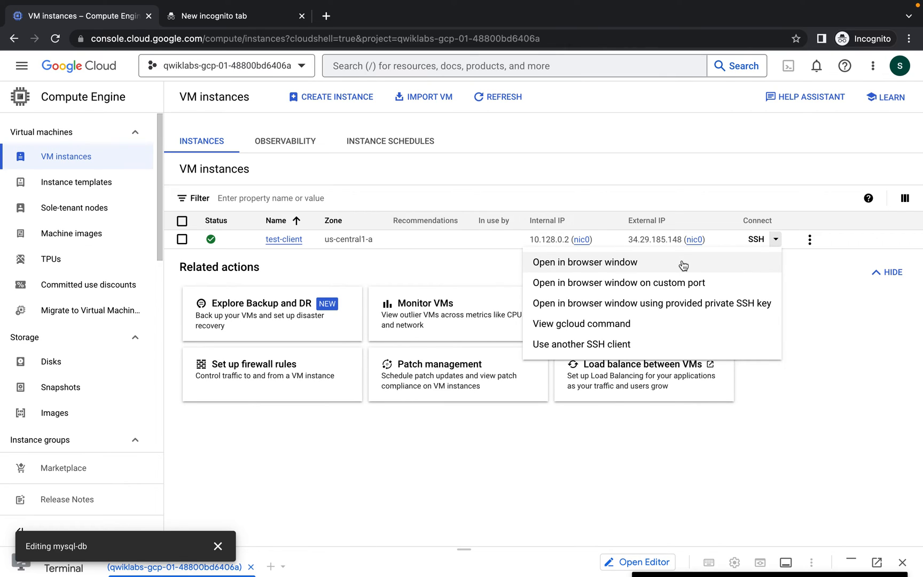
{"action": "left_click", "coordinate": [757, 241]}
{"action": "left_click", "coordinate": [757, 241]}
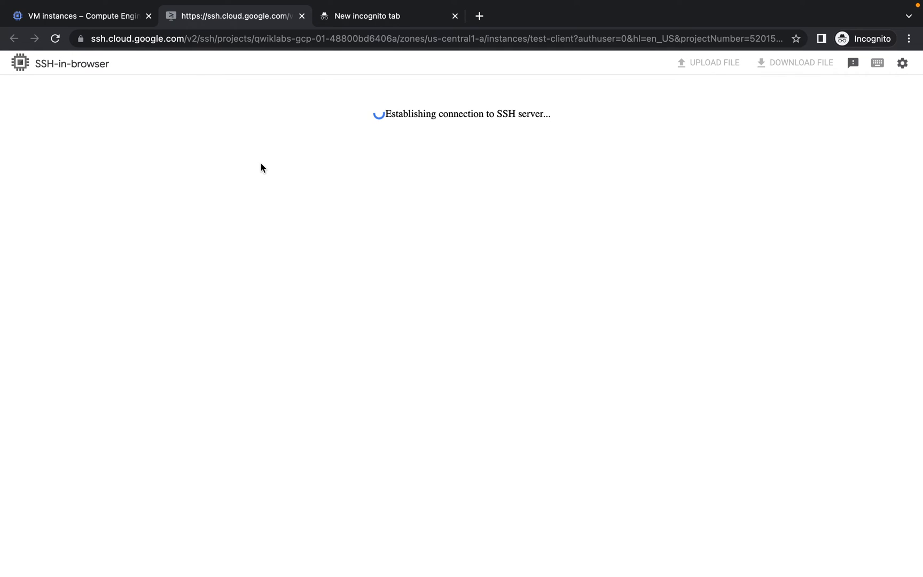
Copy step 7's gcloud compute ssh command from the lab and switch to the VM instances tab with Cloud Shell
{"action": "key", "text": "ctrl+Left"}
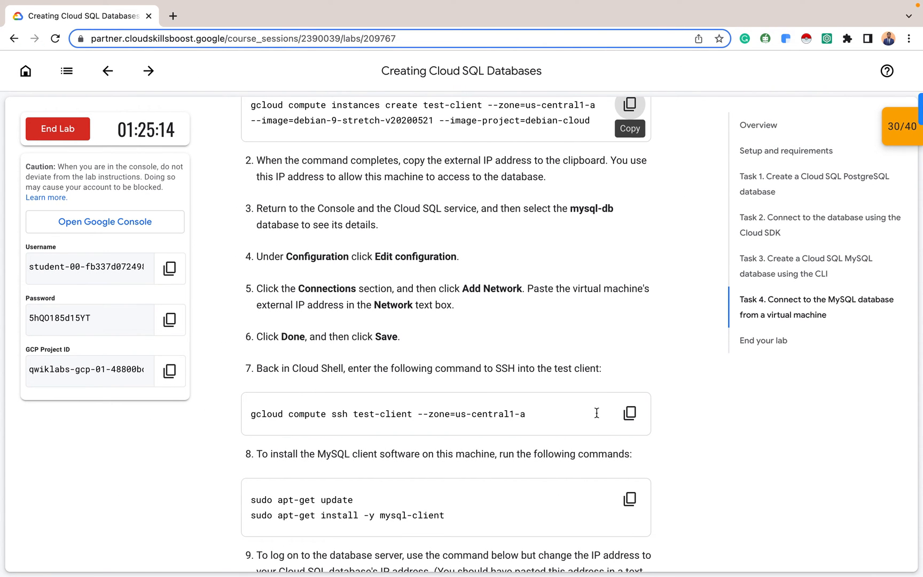
{"action": "key", "text": "ctrl+Right"}
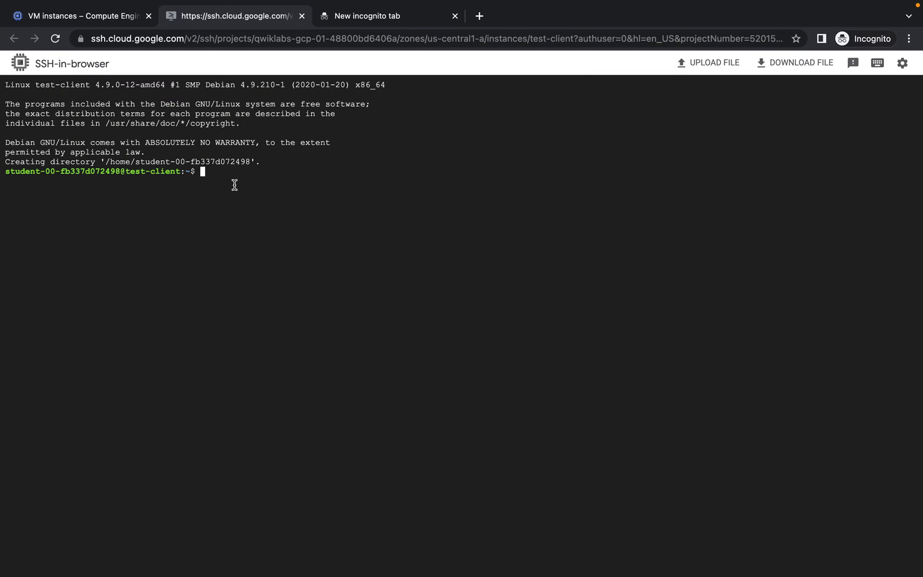
{"action": "key", "text": "ctrl+Left"}
{"action": "left_click", "coordinate": [629, 412]}
{"action": "key", "text": "ctrl+Right"}
{"action": "mouse_move", "coordinate": [81, 17]}
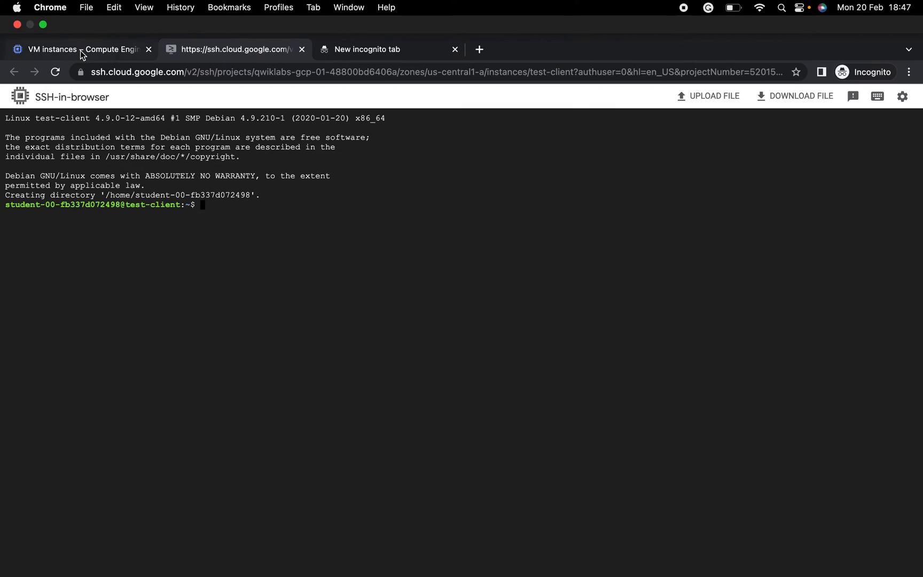
{"action": "left_click", "coordinate": [75, 47]}
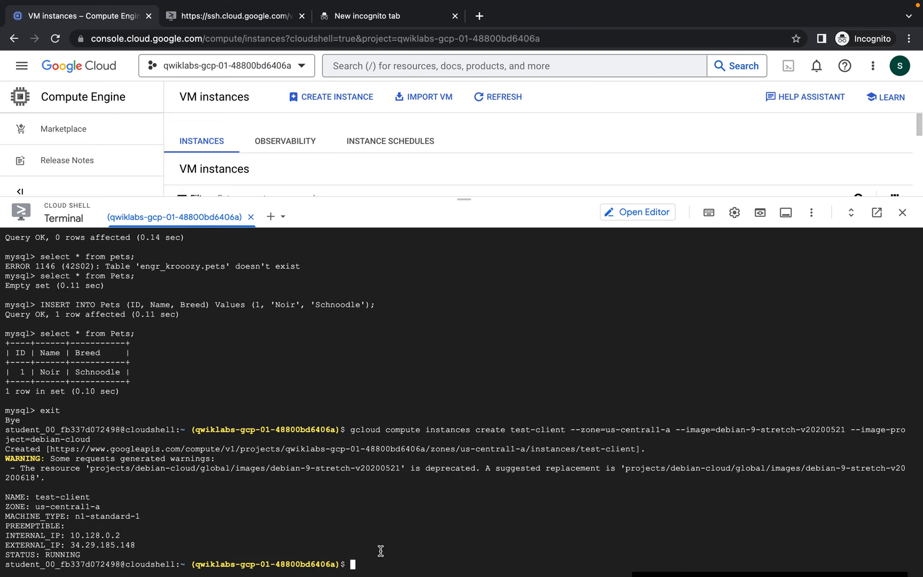
Run gcloud compute ssh test-client --zone=us-central1-a in Cloud Shell, answering y and leaving the passphrase empty
{"action": "key", "text": "super+v"}
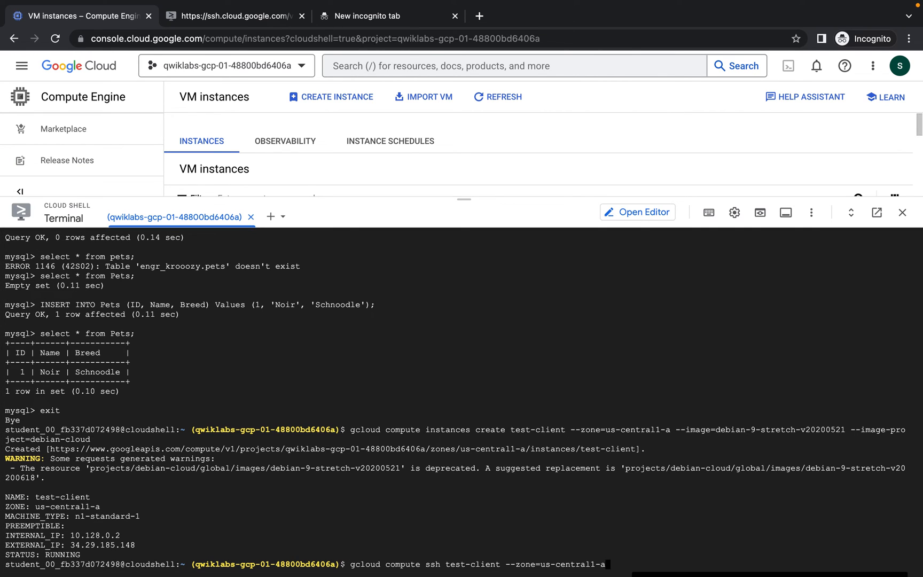
{"action": "key", "text": "Return"}
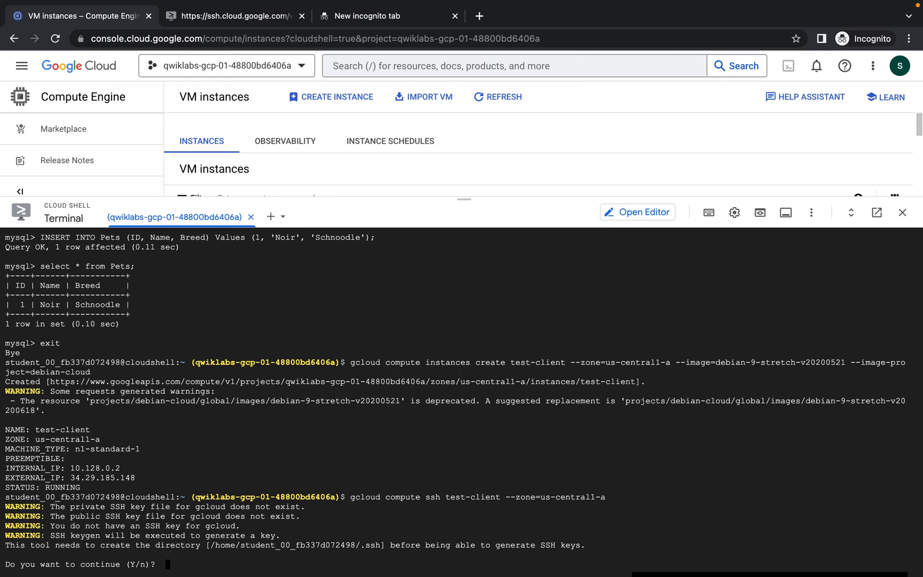
{"action": "type", "text": "y"}
{"action": "key", "text": "Return"}
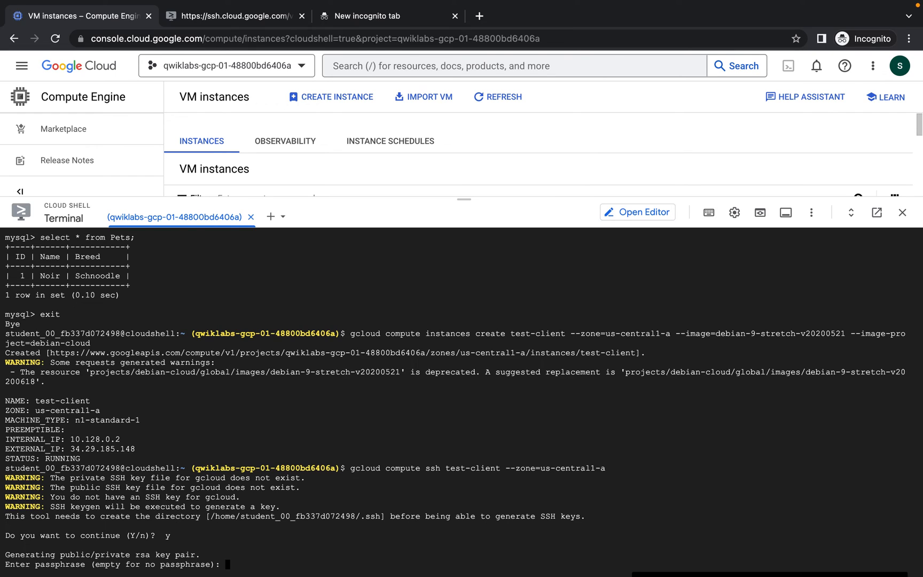
{"action": "key", "text": "Return"}
{"action": "key", "text": "Return"}
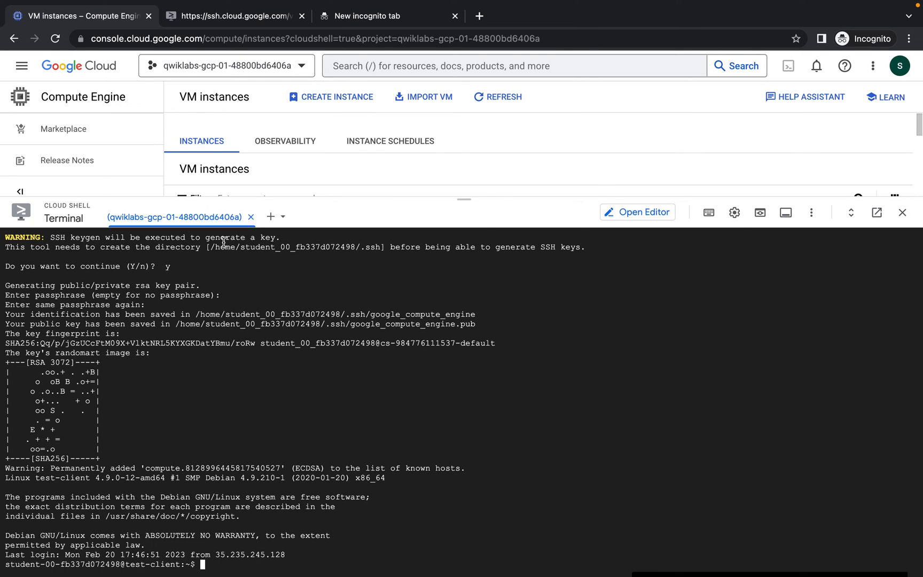
Switch between the SSH-in-browser and VM instances tabs, ending on the SSH-in-browser session
{"action": "left_click", "coordinate": [233, 16]}
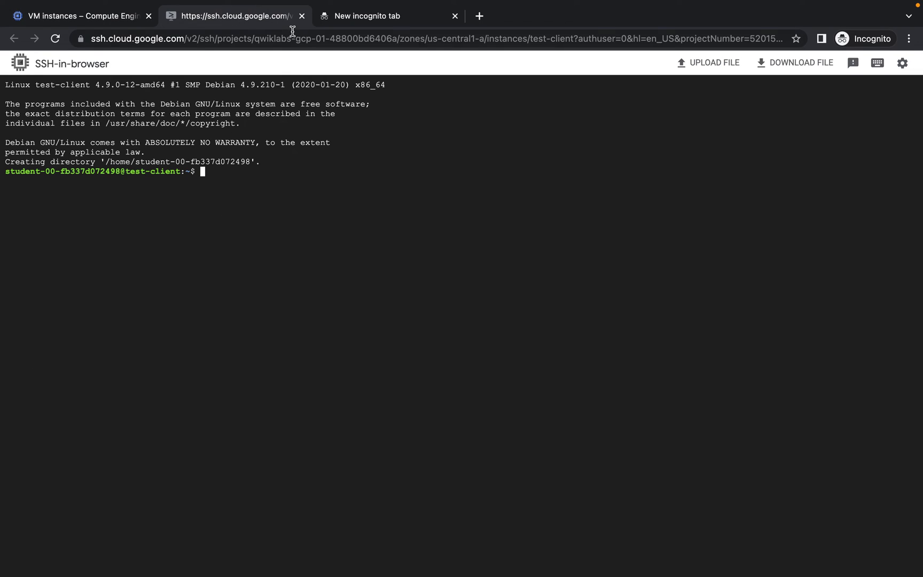
{"action": "left_click", "coordinate": [94, 15]}
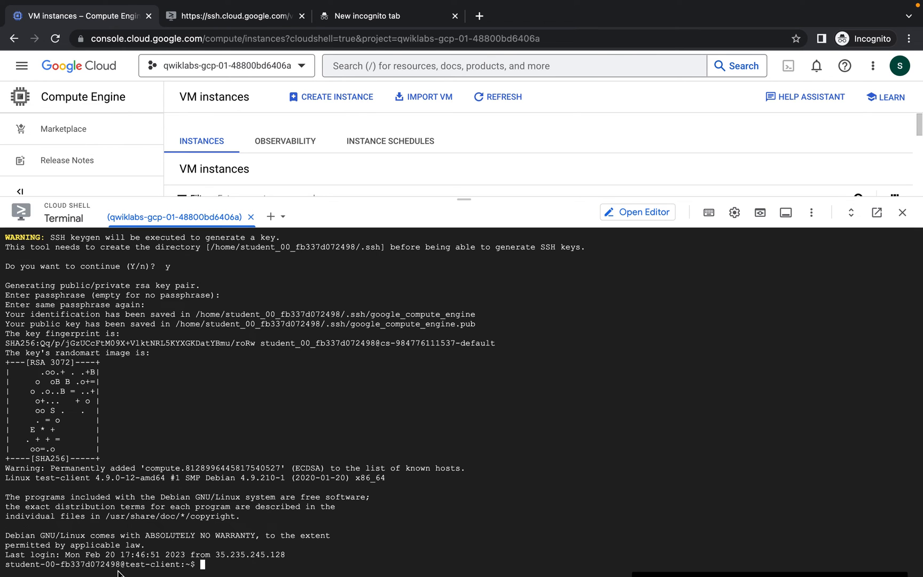
{"action": "left_click", "coordinate": [223, 17]}
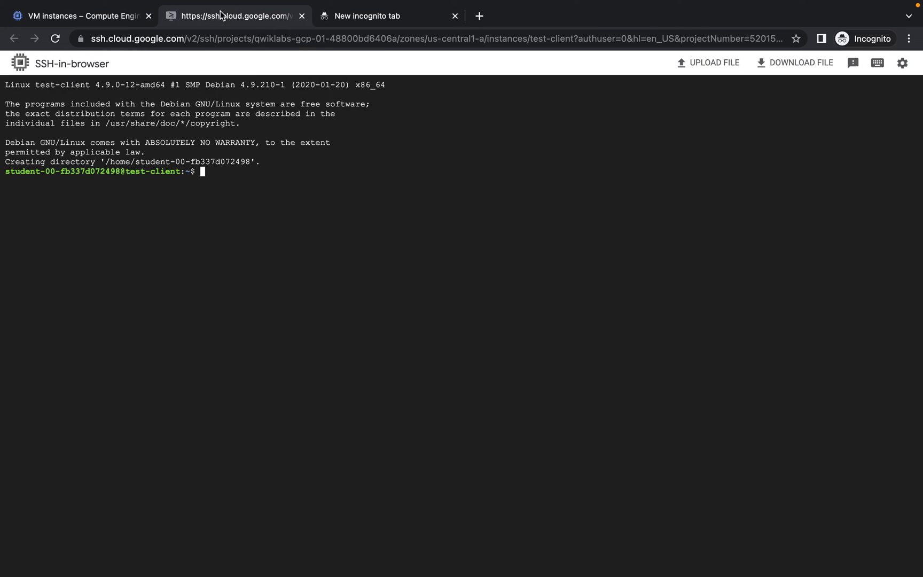
Copy step 8's apt-get commands and run them in SSH-in-browser to update packages and install mysql-client
{"action": "key", "text": "ctrl+Left"}
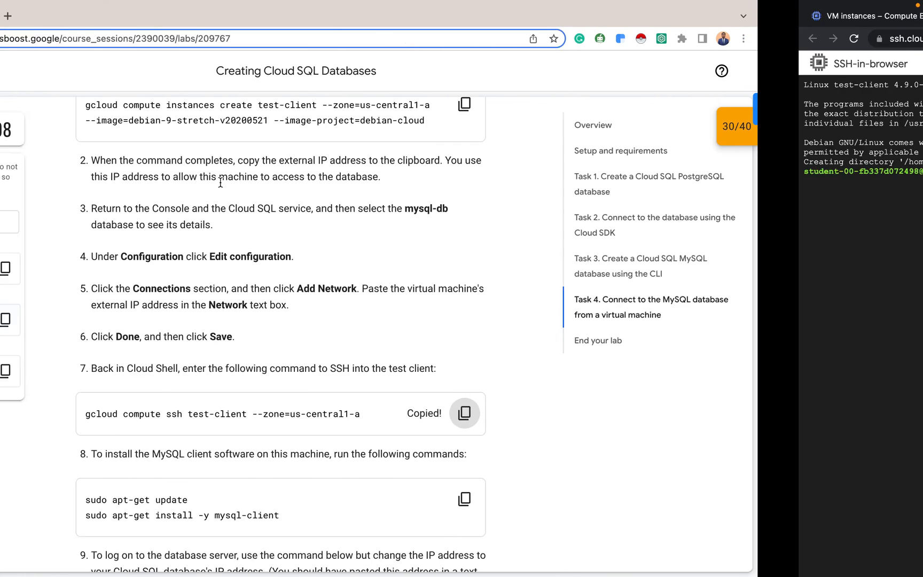
{"action": "scroll", "coordinate": [522, 286], "scroll_direction": "down", "scroll_amount": 5}
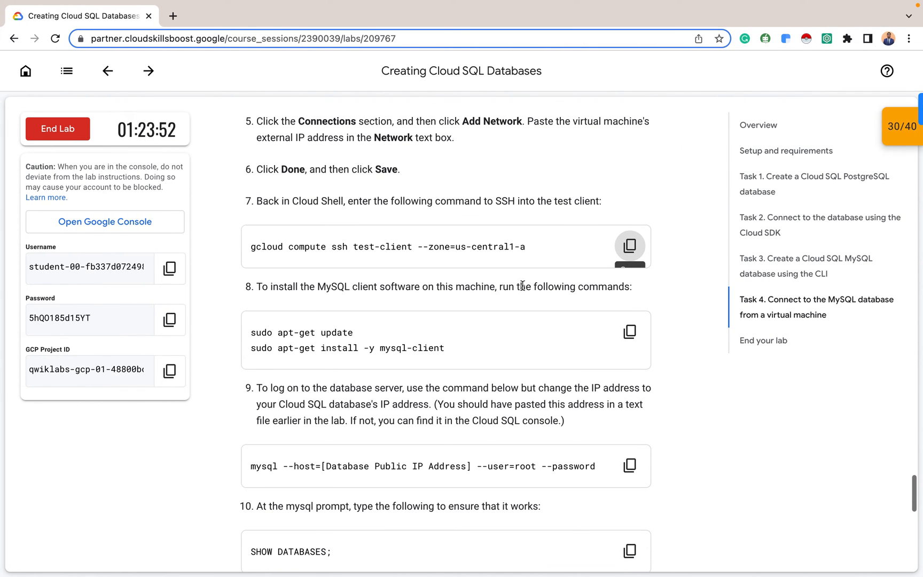
{"action": "left_click", "coordinate": [632, 334]}
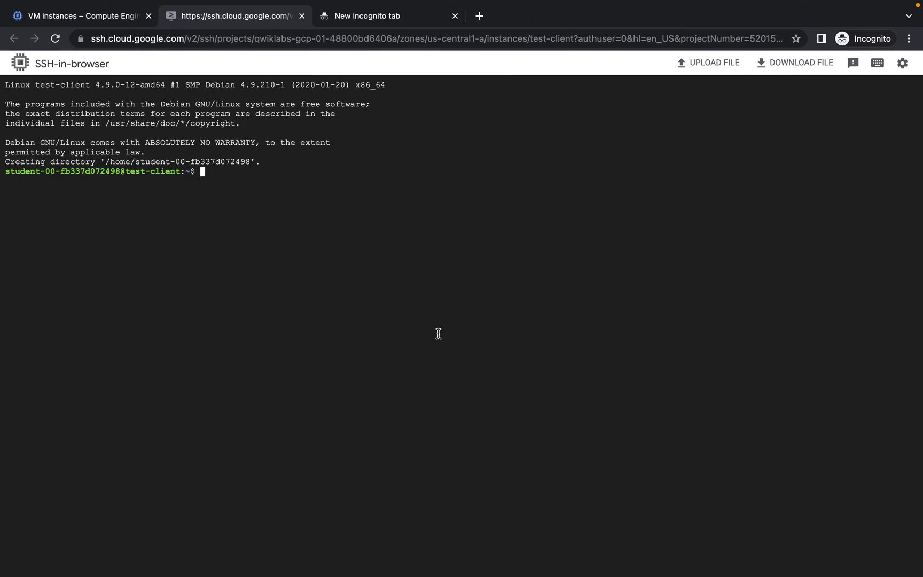
{"action": "key", "text": "ctrl+v"}
{"action": "key", "text": "Return"}
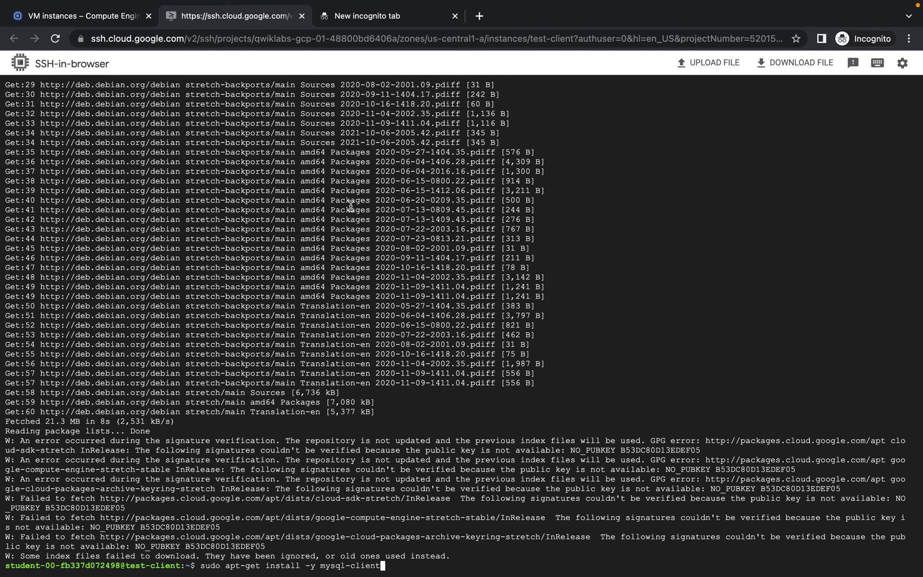
{"action": "key", "text": "Return"}
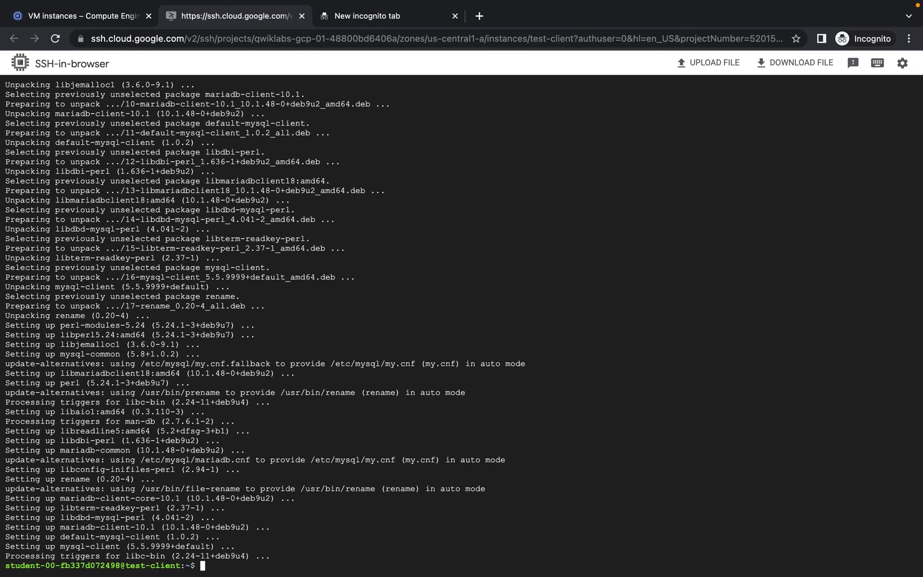
Copy the lab's step 9 mysql login command and paste it at the test-client prompt
{"action": "key", "text": "ctrl+Left"}
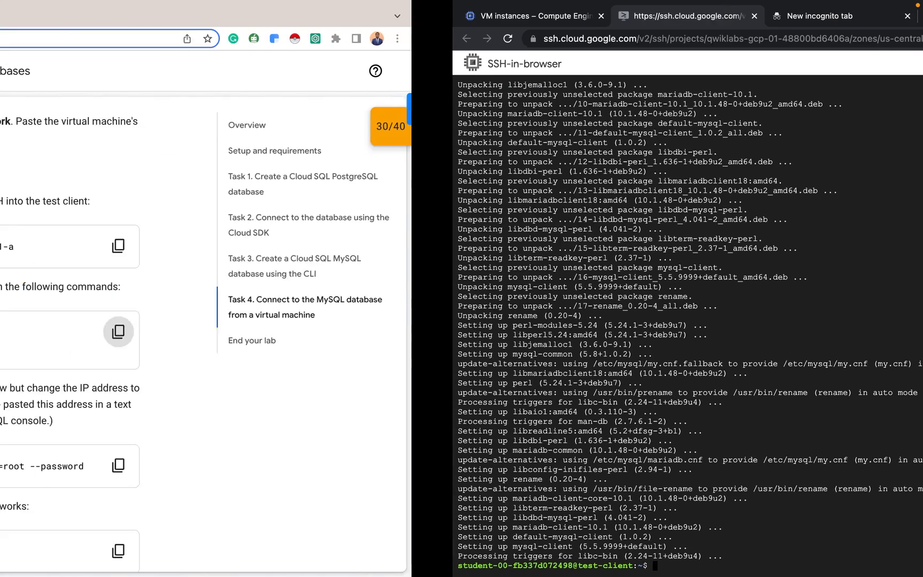
{"action": "scroll", "coordinate": [451, 380], "scroll_direction": "down", "scroll_amount": 2}
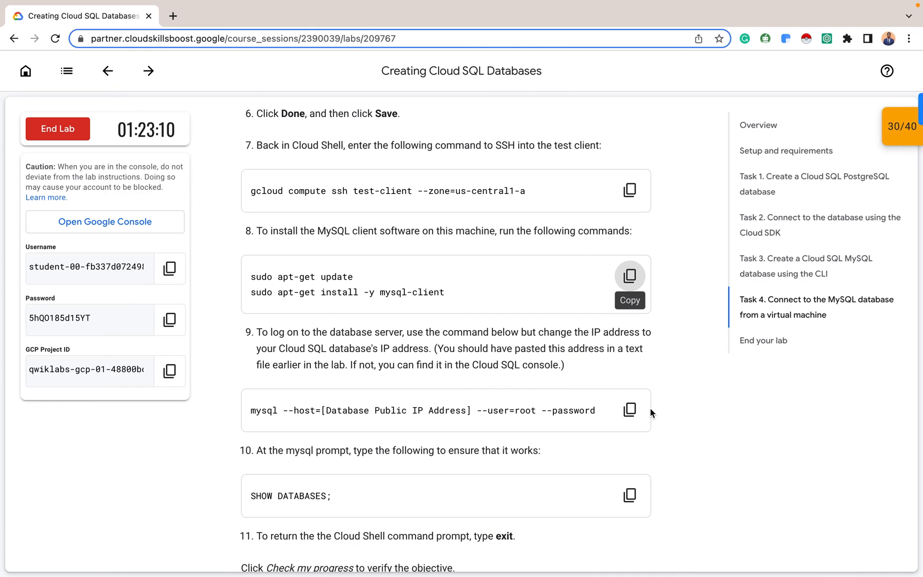
{"action": "left_click", "coordinate": [630, 410]}
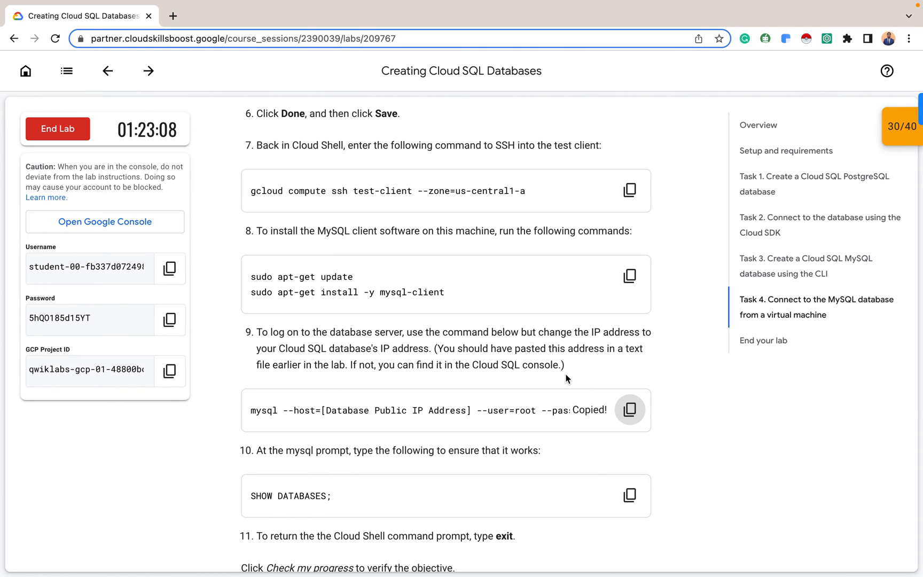
{"action": "key", "text": "ctrl+Right"}
{"action": "key", "text": "super+v"}
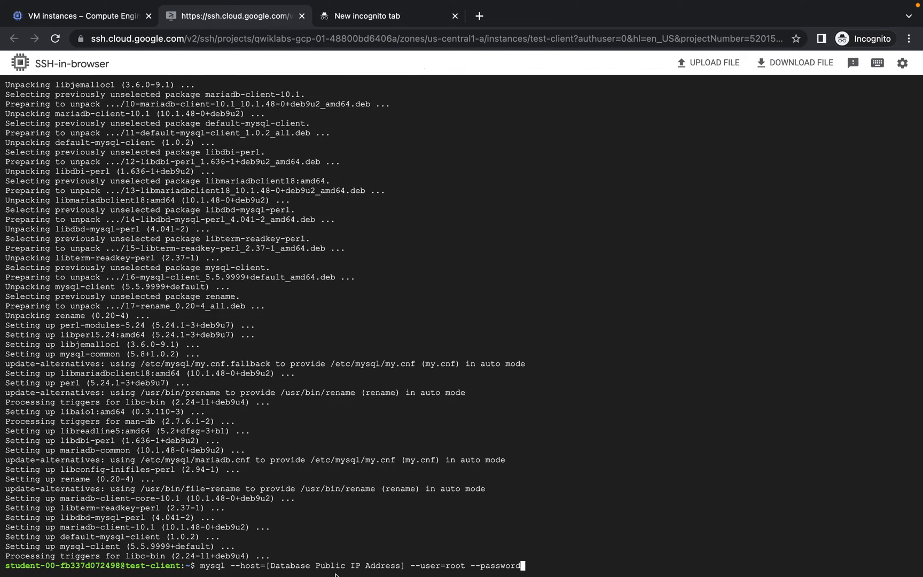
Erase part of the [Database Public IP Address] placeholder from the --host option
{"action": "key", "text": "Left"}
{"action": "key", "text": "Left"}
{"action": "key", "text": "Left"}
{"action": "key", "text": "Left"}
{"action": "key", "text": "Left"}
{"action": "key", "text": "Left"}
{"action": "key", "text": "Left"}
{"action": "key", "text": "Left"}
{"action": "key", "text": "Left"}
{"action": "key", "text": "Left"}
{"action": "key", "text": "Left"}
{"action": "key", "text": "Left"}
{"action": "key", "text": "Left"}
{"action": "key", "text": "Left"}
{"action": "key", "text": "Left"}
{"action": "key", "text": "Left"}
{"action": "key", "text": "Left"}
{"action": "key", "text": "Left"}
{"action": "key", "text": "Left"}
{"action": "key", "text": "Left"}
{"action": "key", "text": "Left"}
{"action": "key", "text": "Left"}
{"action": "key", "text": "Left"}
{"action": "key", "text": "Left"}
{"action": "key", "text": "Delete"}
{"action": "key", "text": "BackSpace"}
{"action": "key", "text": "BackSpace"}
{"action": "key", "text": "BackSpace"}
{"action": "key", "text": "BackSpace"}
{"action": "key", "text": "BackSpace"}
{"action": "key", "text": "BackSpace"}
{"action": "key", "text": "BackSpace"}
{"action": "key", "text": "BackSpace"}
{"action": "key", "text": "BackSpace"}
{"action": "key", "text": "BackSpace"}
{"action": "key", "text": "BackSpace"}
{"action": "key", "text": "BackSpace"}
{"action": "key", "text": "BackSpace"}
{"action": "key", "text": "BackSpace"}
{"action": "key", "text": "BackSpace"}
{"action": "key", "text": "BackSpace"}
{"action": "key", "text": "BackSpace"}
{"action": "key", "text": "BackSpace"}
{"action": "key", "text": "BackSpace"}
{"action": "key", "text": "BackSpace"}
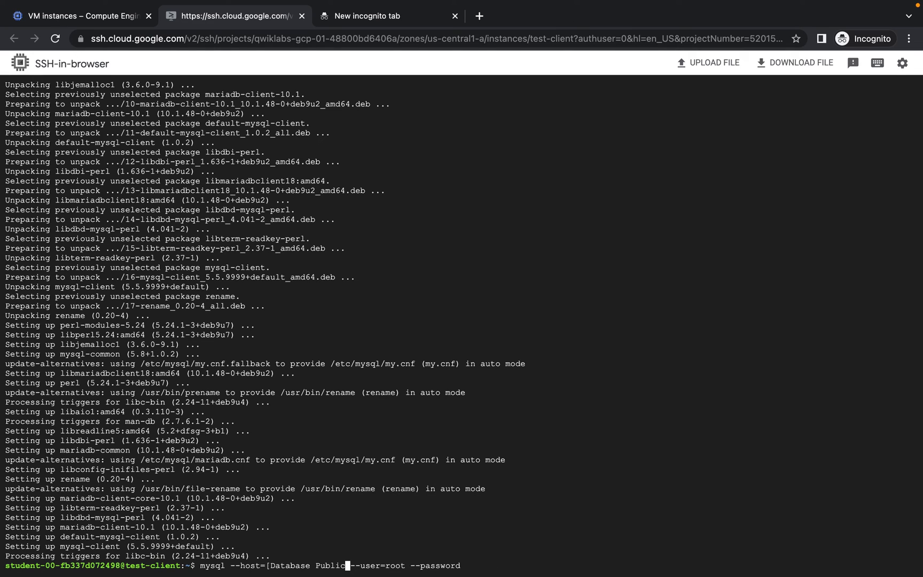
{"action": "key", "text": "BackSpace"}
{"action": "key", "text": "BackSpace"}
{"action": "key", "text": "BackSpace"}
{"action": "key", "text": "BackSpace"}
{"action": "key", "text": "BackSpace"}
{"action": "key", "text": "BackSpace"}
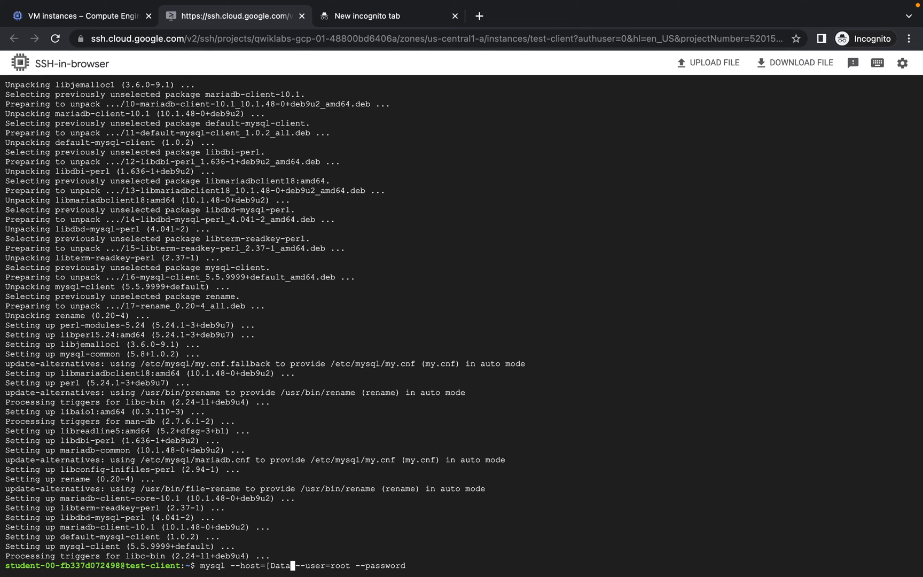
{"action": "key", "text": "BackSpace"}
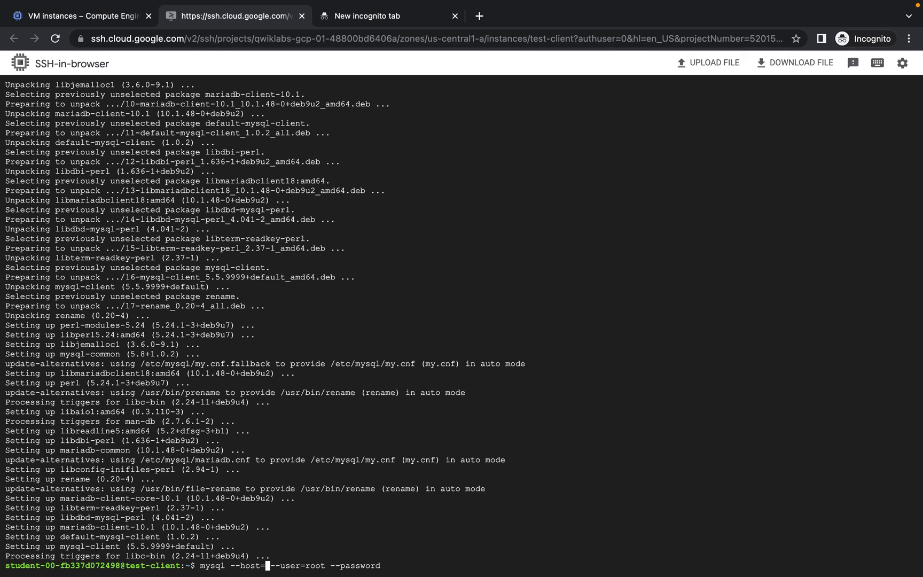
Look up the MySQL instance's public IP via the Cloud SQL instances page
{"action": "left_click", "coordinate": [380, 20]}
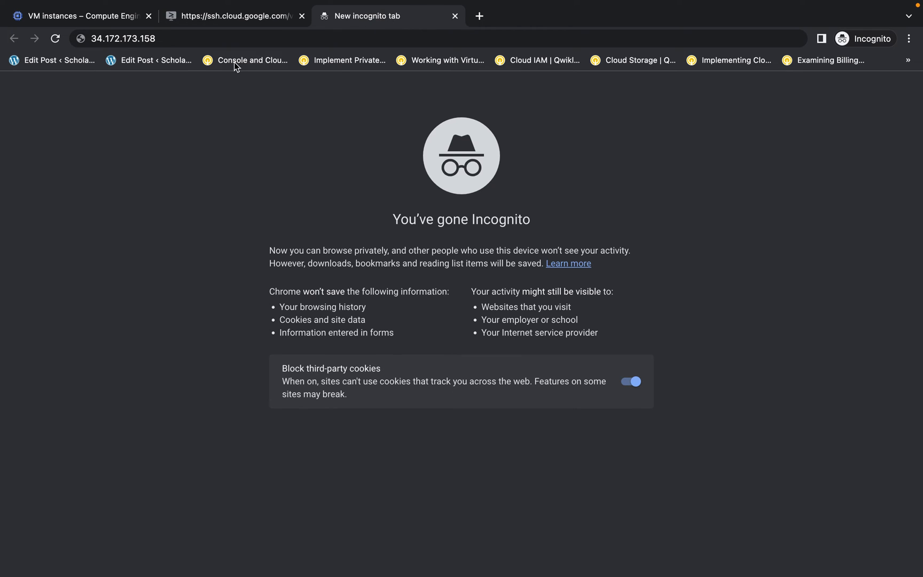
{"action": "left_click", "coordinate": [94, 15]}
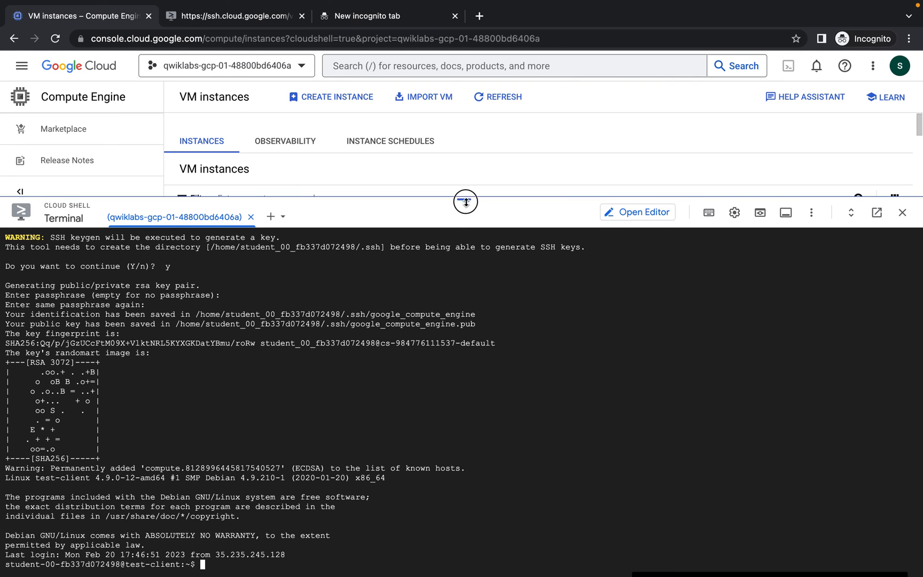
{"action": "left_click_drag", "start_coordinate": [464, 198], "coordinate": [464, 345]}
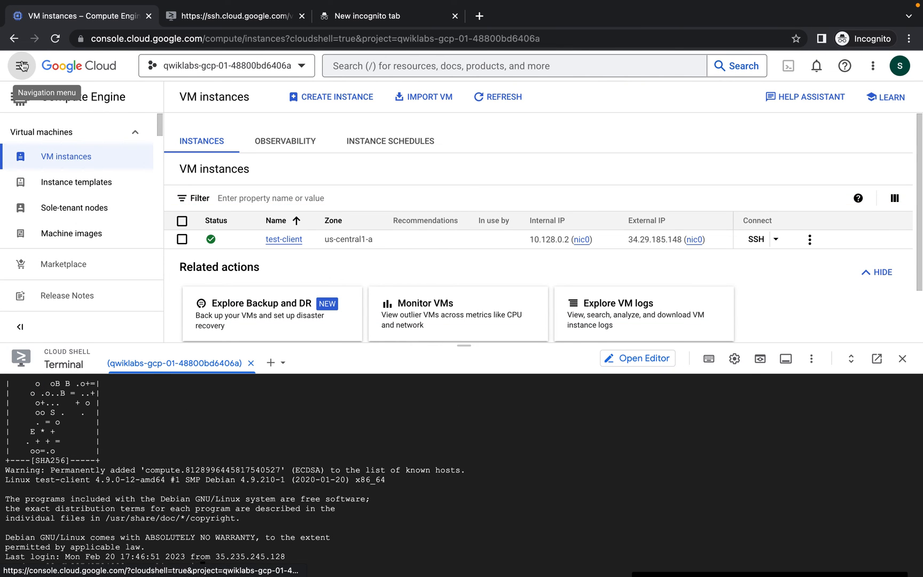
{"action": "left_click", "coordinate": [21, 65]}
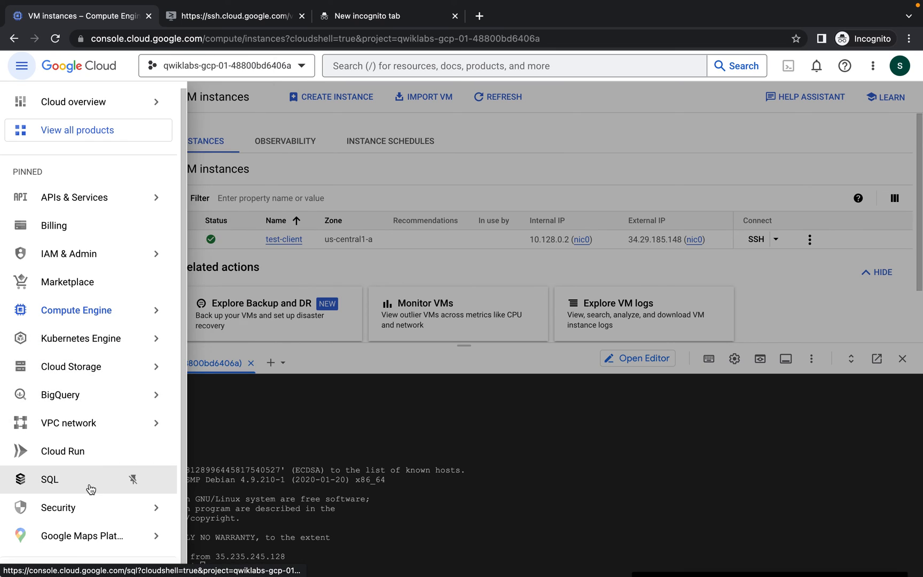
{"action": "left_click", "coordinate": [90, 488]}
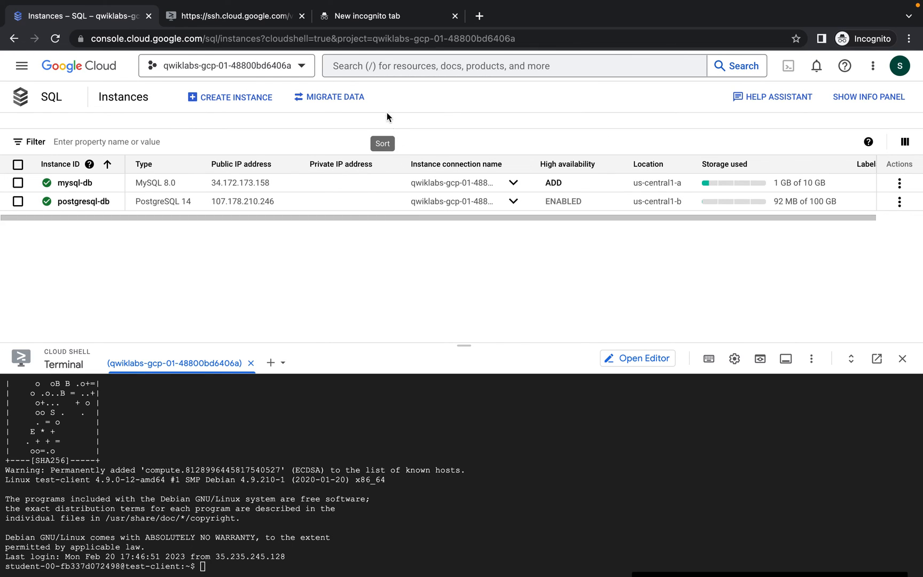
{"action": "left_click", "coordinate": [381, 18]}
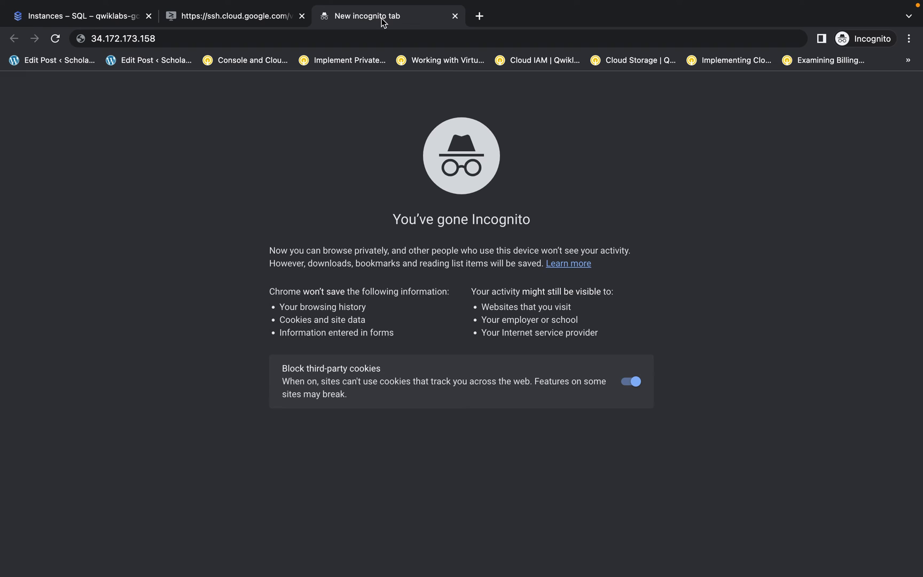
{"action": "left_click", "coordinate": [99, 18]}
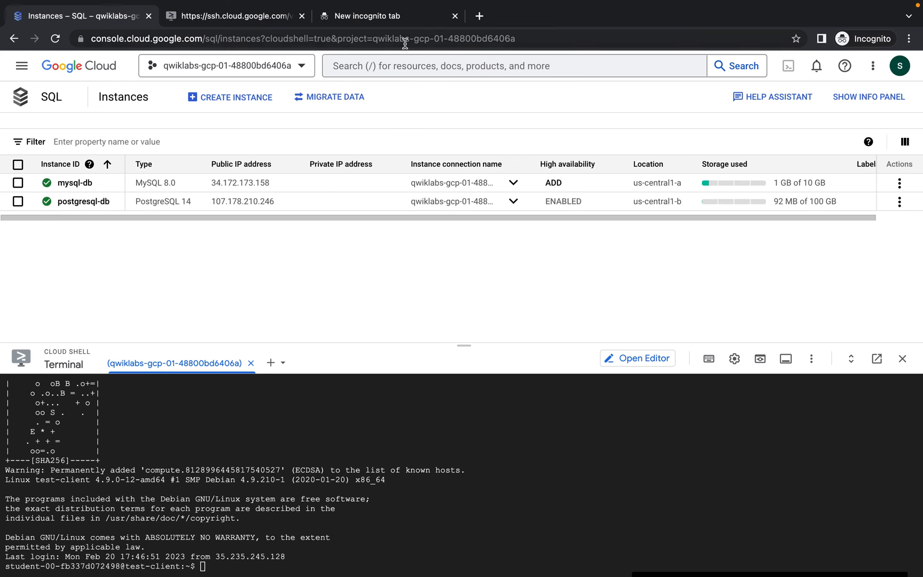
Insert the public IP 34.172.173.158 after --host= in the test-client mysql command
{"action": "left_click", "coordinate": [387, 24]}
{"action": "left_click", "coordinate": [241, 35]}
{"action": "key", "text": "super+c"}
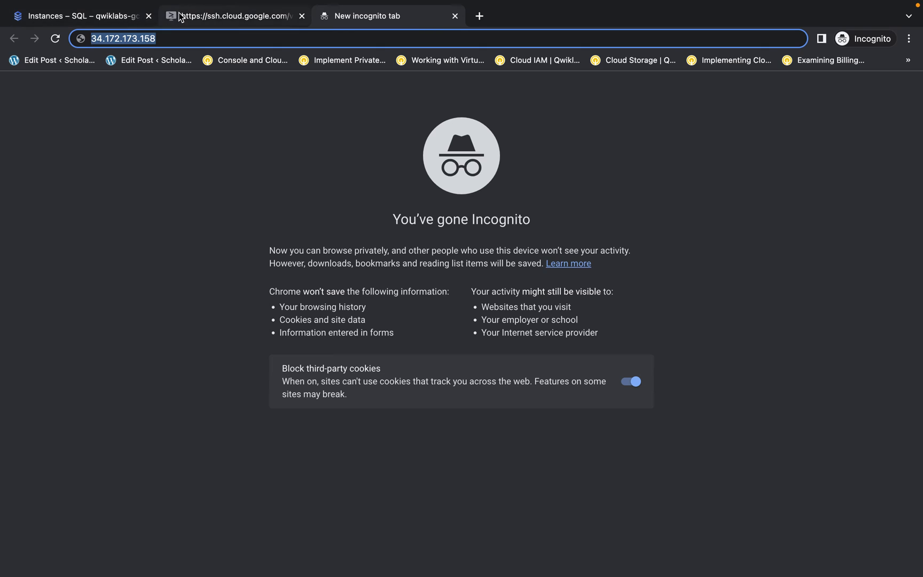
{"action": "left_click", "coordinate": [203, 16]}
{"action": "key", "text": "super+v"}
{"action": "key", "text": "Right"}
{"action": "key", "text": "Right"}
{"action": "key", "text": "Right"}
{"action": "key", "text": "Right"}
{"action": "key", "text": "Right"}
{"action": "key", "text": "Right"}
{"action": "key", "text": "Right"}
{"action": "key", "text": "Right"}
{"action": "key", "text": "Right"}
{"action": "key", "text": "Right"}
{"action": "key", "text": "Right"}
{"action": "key", "text": "Right"}
{"action": "key", "text": "Right"}
{"action": "key", "text": "Right"}
{"action": "key", "text": "Right"}
{"action": "key", "text": "Right"}
{"action": "key", "text": "Right"}
{"action": "key", "text": "Right"}
{"action": "key", "text": "Right"}
{"action": "key", "text": "Right"}
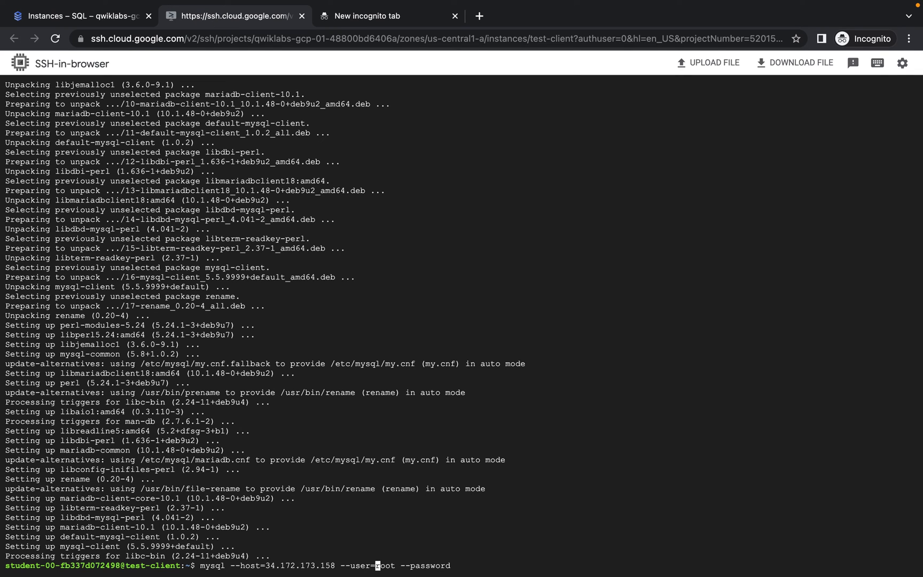
{"action": "key", "text": "Right"}
{"action": "key", "text": "Right"}
{"action": "key", "text": "Right"}
{"action": "key", "text": "Right"}
Log in to the MySQL instance as root and list its databases with show databases;
{"action": "key", "text": "Return"}
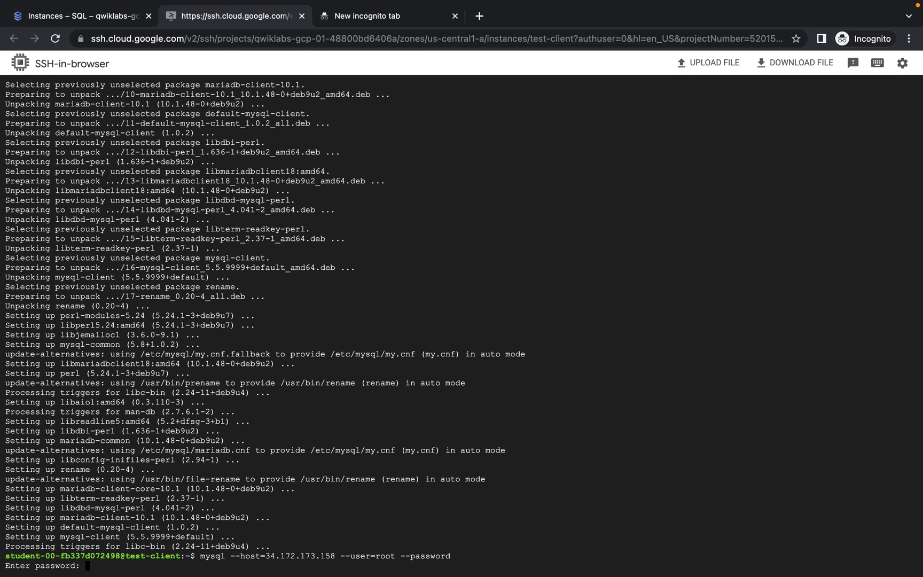
{"action": "key", "text": "Return"}
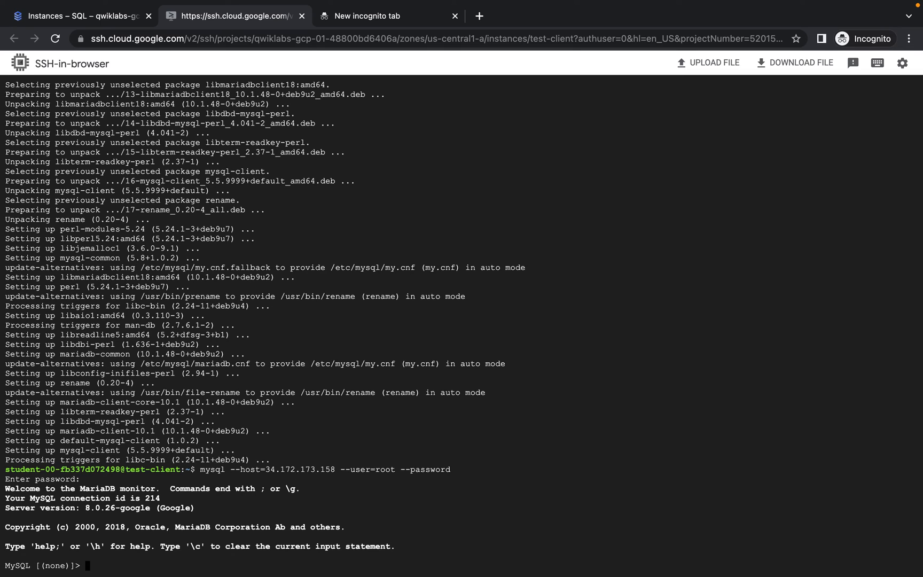
{"action": "type", "text": "show databases;"}
{"action": "key", "text": "Return"}
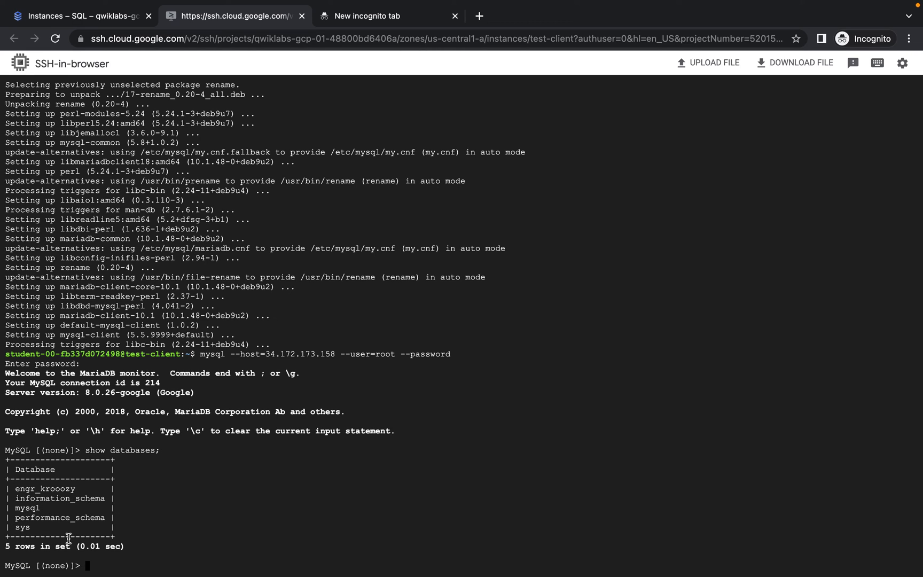
Switch to the engr_krooozy database, fixing the typo in its name
{"action": "type", "text": "use engr_kr"}
{"action": "type", "text": "oozy;"}
{"action": "key", "text": "Left"}
{"action": "key", "text": "Left"}
{"action": "key", "text": "Left"}
{"action": "key", "text": "Left"}
{"action": "type", "text": "o"}
{"action": "key", "text": "Right"}
{"action": "key", "text": "Right"}
{"action": "key", "text": "Right"}
{"action": "key", "text": "Right"}
{"action": "key", "text": "Return"}
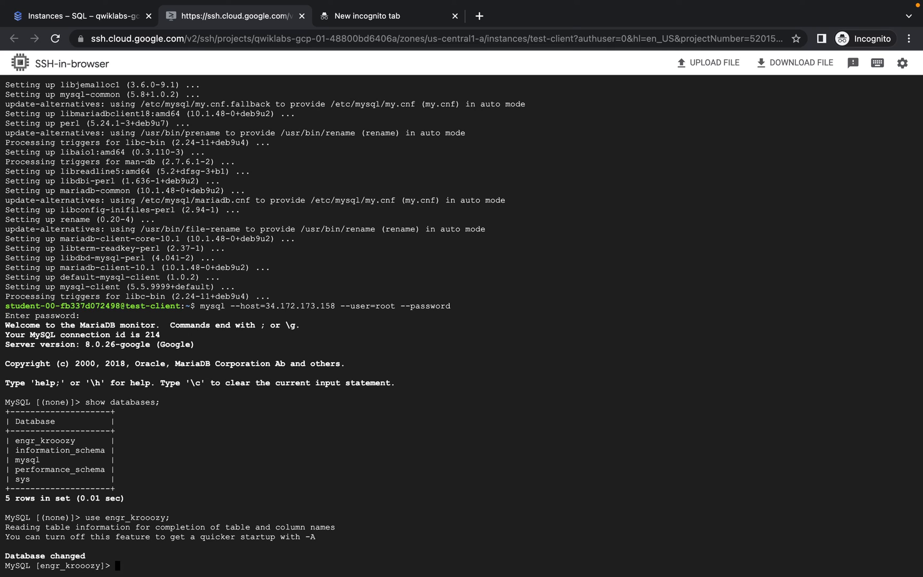
Query every row of the Pets table with select * from Pets;
{"action": "type", "text": "select * from"}
{"action": "type", "text": "pe"}
{"action": "key", "text": "BackSpace"}
{"action": "key", "text": "BackSpace"}
{"action": "type", "text": "Pets;"}
{"action": "key", "text": "Return"}
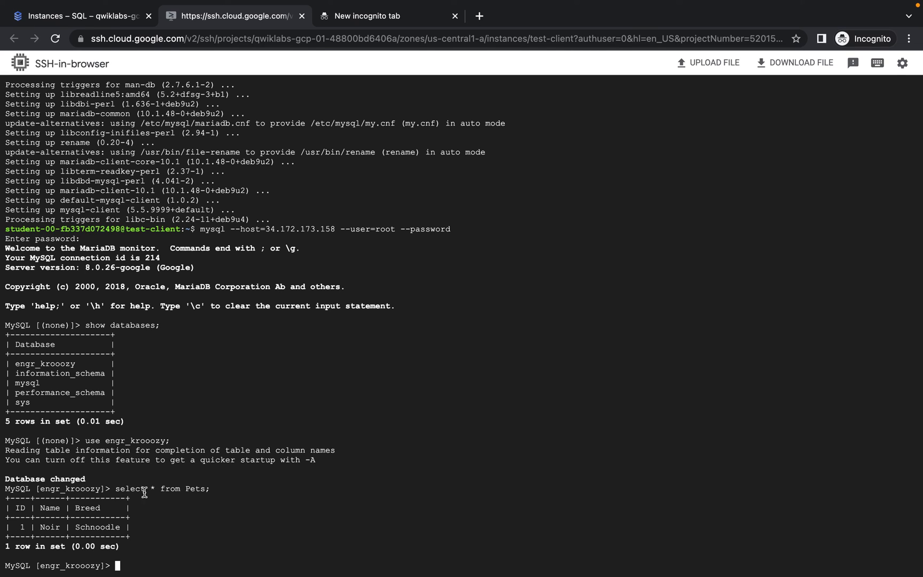
Quit the MySQL client with exit in the SSH-in-browser session
{"action": "left_click", "coordinate": [76, 22]}
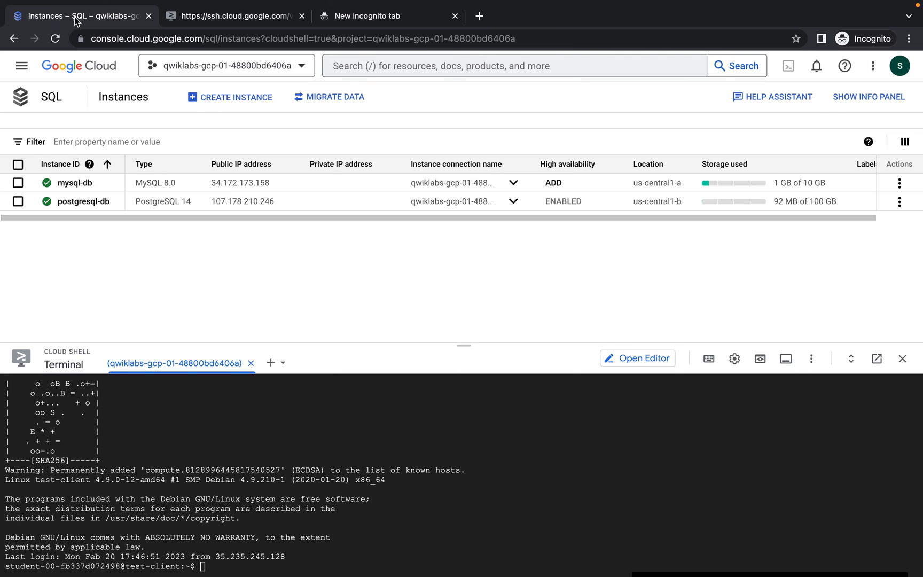
{"action": "left_click", "coordinate": [226, 567]}
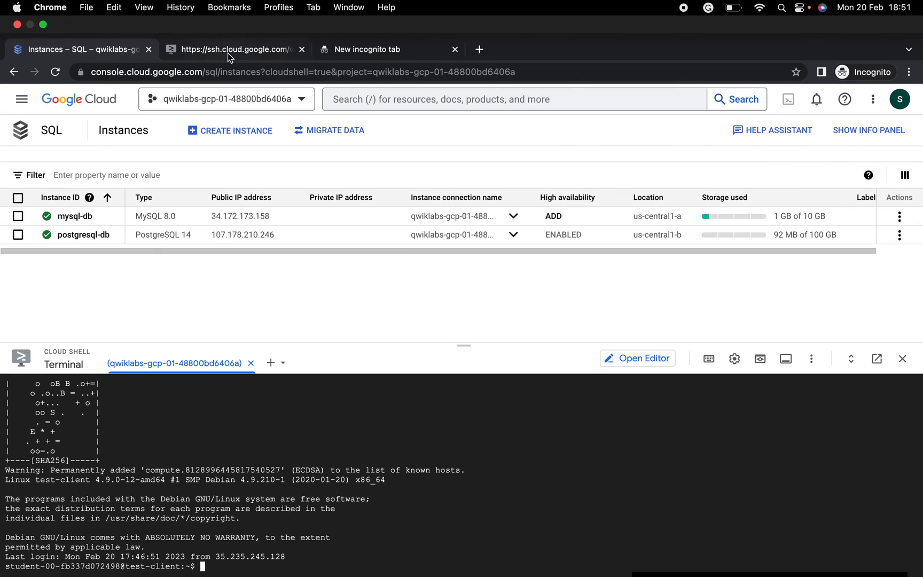
{"action": "left_click", "coordinate": [240, 21]}
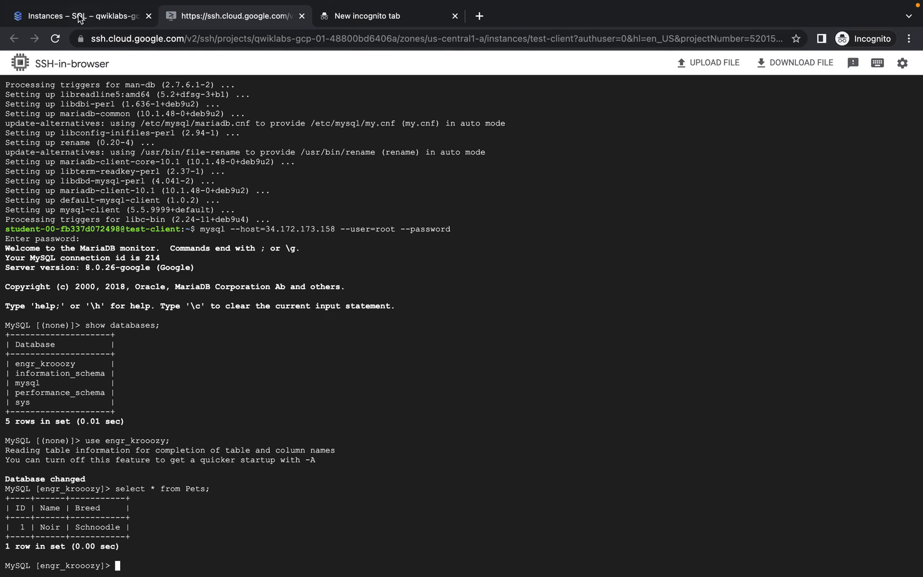
{"action": "left_click", "coordinate": [80, 19]}
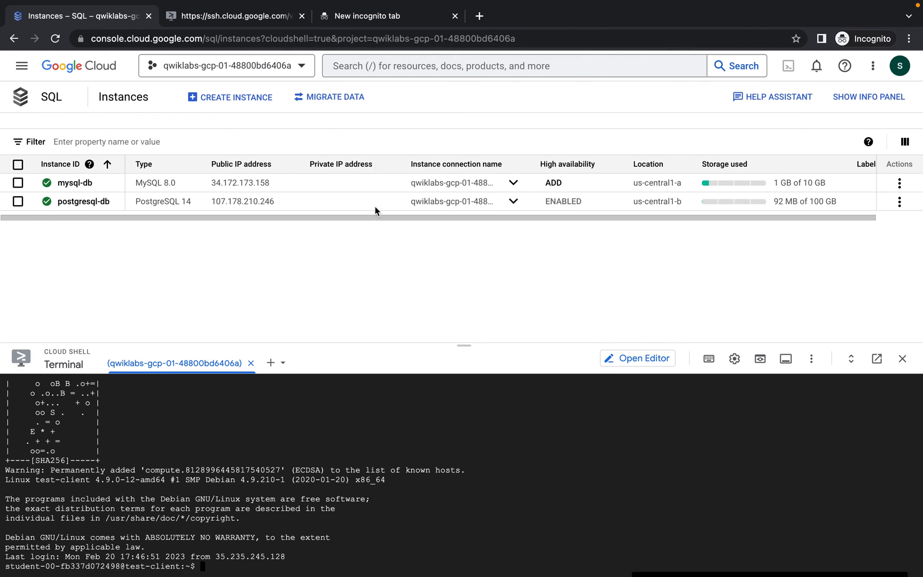
{"action": "left_click", "coordinate": [259, 17]}
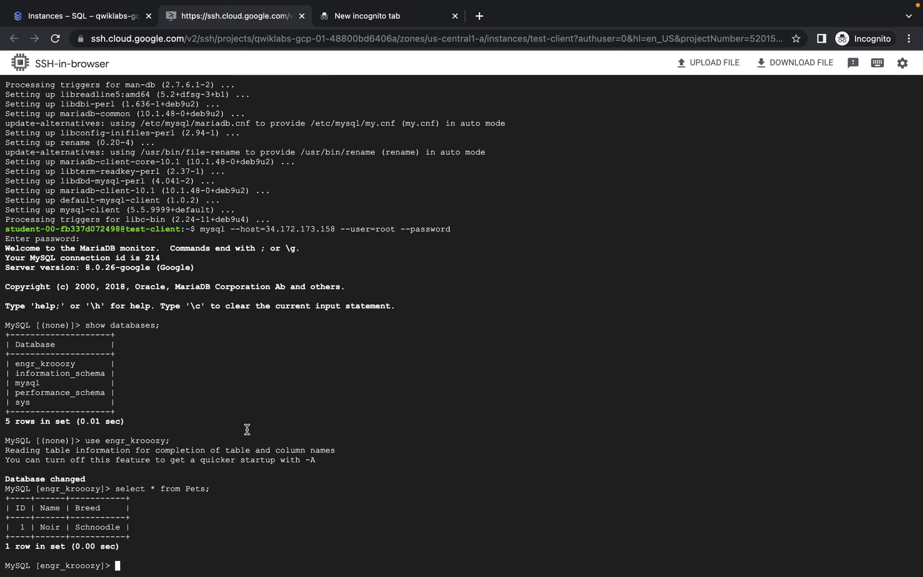
{"action": "type", "text": "exit"}
{"action": "key", "text": "Return"}
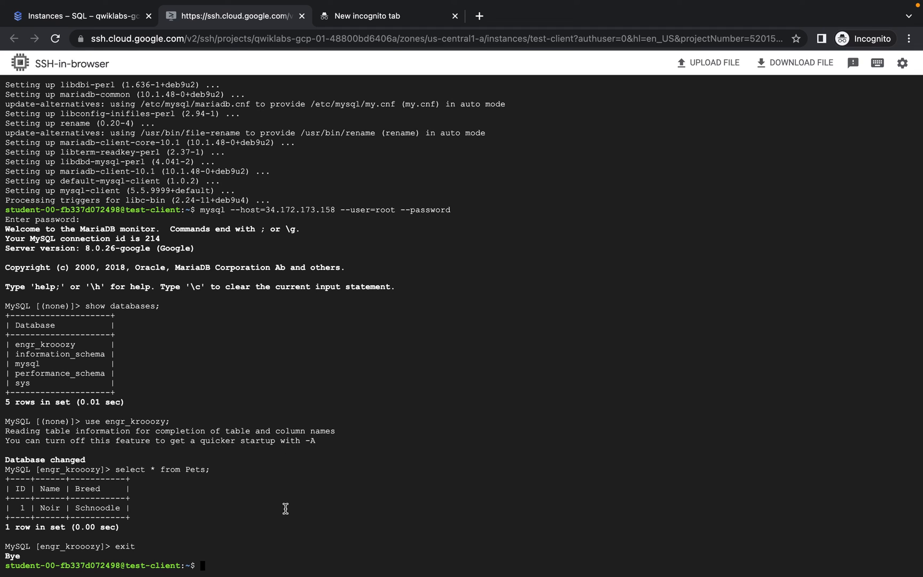
Close Cloud Shell's SSH connection to test-client with exit
{"action": "mouse_move", "coordinate": [148, 3]}
{"action": "type", "text": "exit"}
{"action": "key", "text": "Return"}
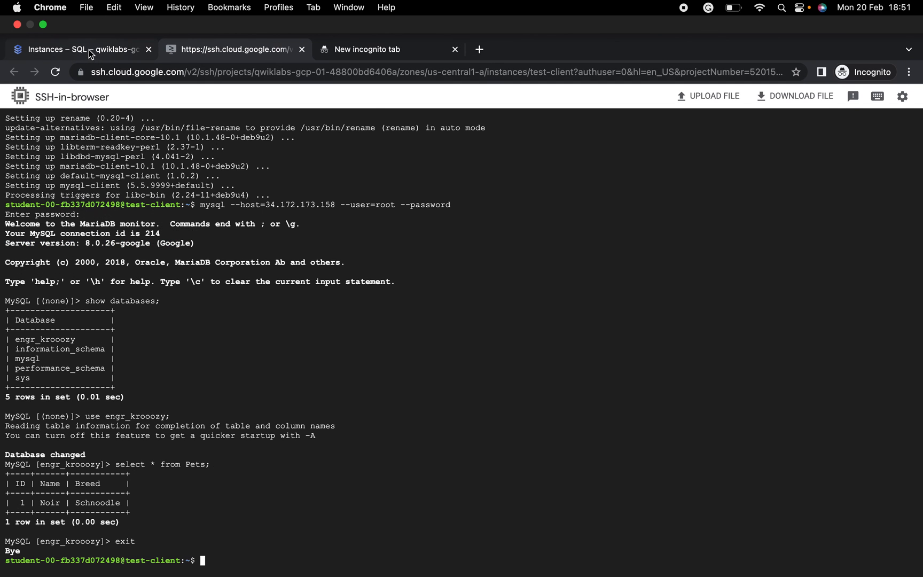
{"action": "left_click", "coordinate": [89, 49]}
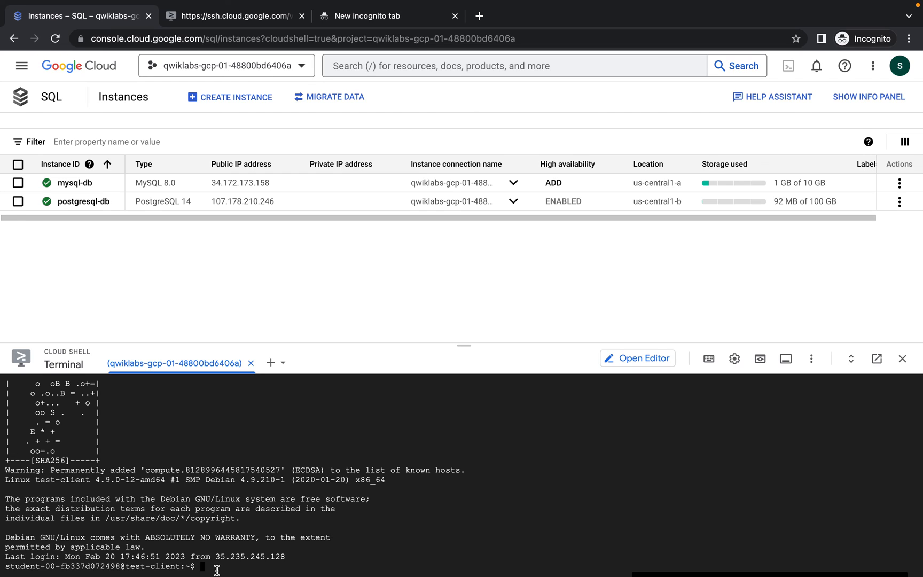
{"action": "type", "text": "exit"}
{"action": "key", "text": "Return"}
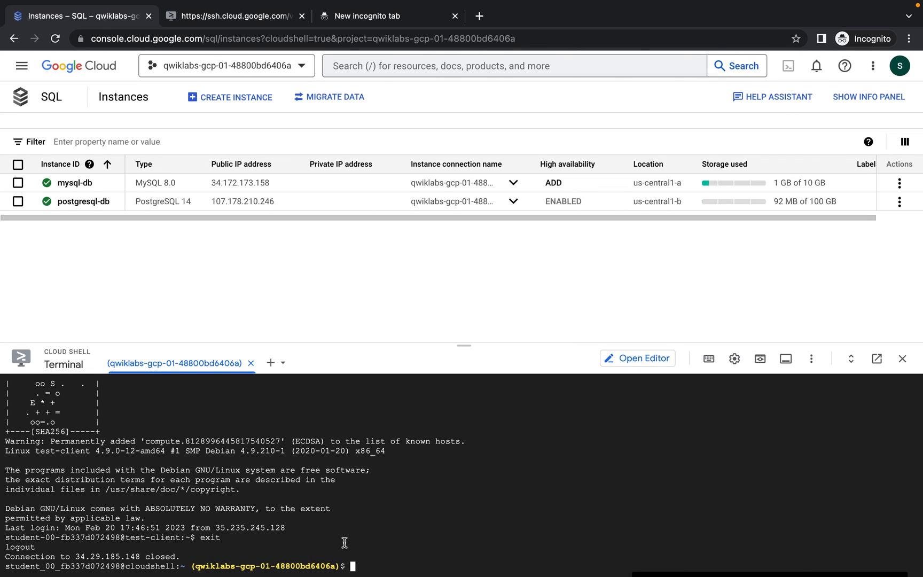
Run Check my progress at step 11 so Task 4 shows Assessment Completed and 40/40
{"action": "key", "text": "ctrl+Left"}
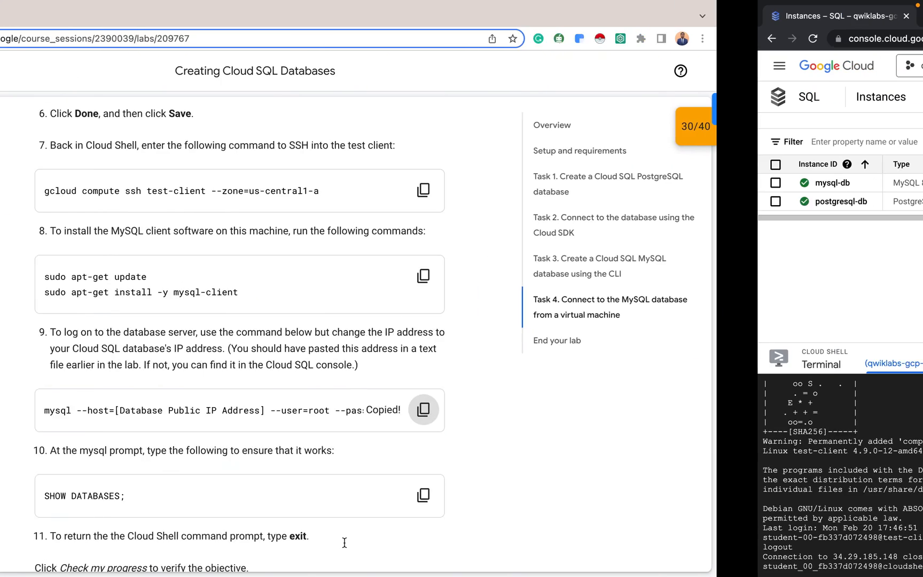
{"action": "scroll", "coordinate": [397, 454], "scroll_direction": "down", "scroll_amount": 2}
{"action": "scroll", "coordinate": [397, 454], "scroll_direction": "down", "scroll_amount": 3}
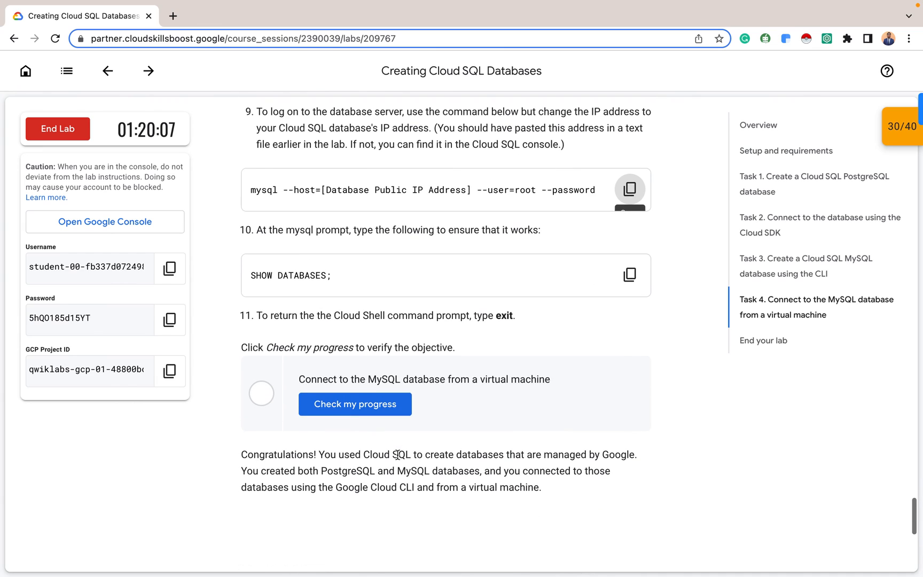
{"action": "left_click", "coordinate": [359, 399]}
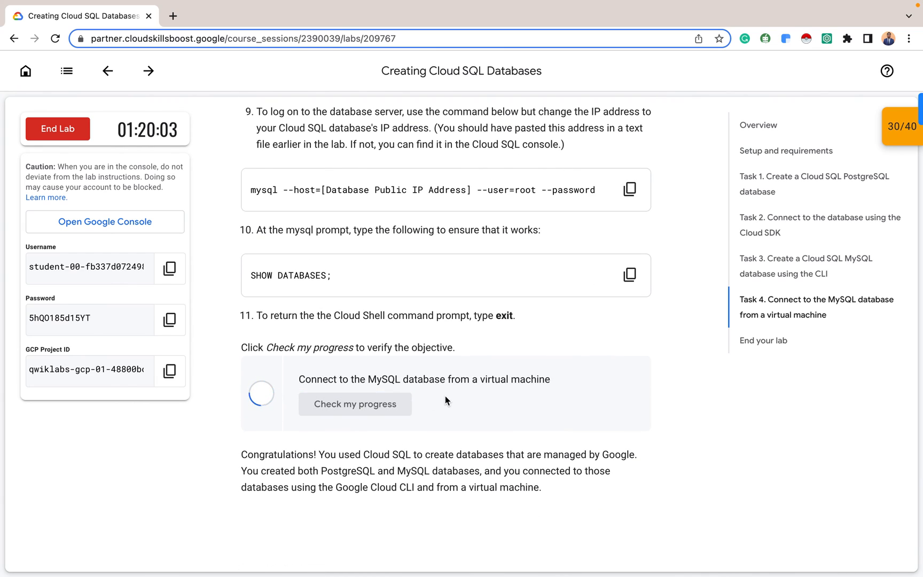
{"action": "scroll", "coordinate": [444, 399], "scroll_direction": "down", "scroll_amount": 5}
{"action": "scroll", "coordinate": [445, 396], "scroll_direction": "down", "scroll_amount": 5}
{"action": "scroll", "coordinate": [445, 395], "scroll_direction": "up", "scroll_amount": 5}
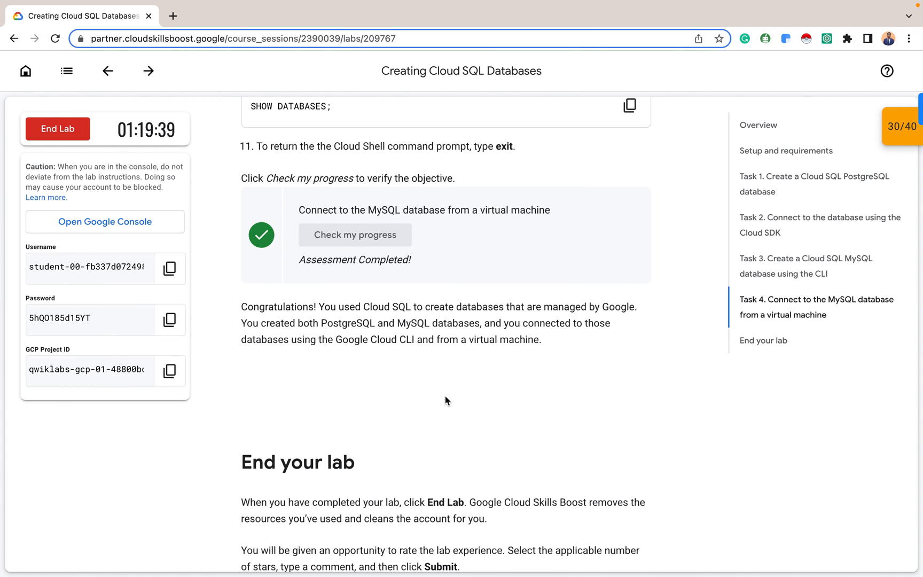
{"action": "scroll", "coordinate": [445, 396], "scroll_direction": "down", "scroll_amount": 3}
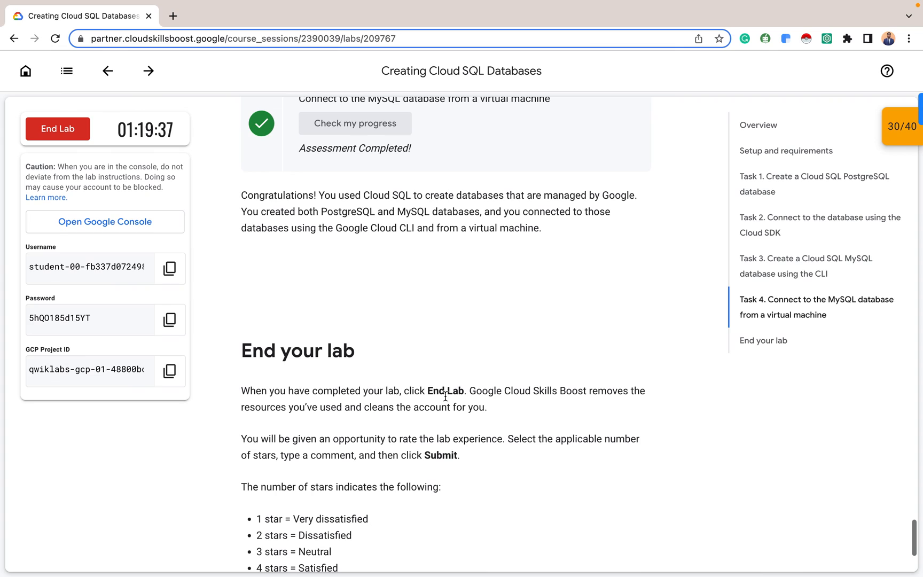